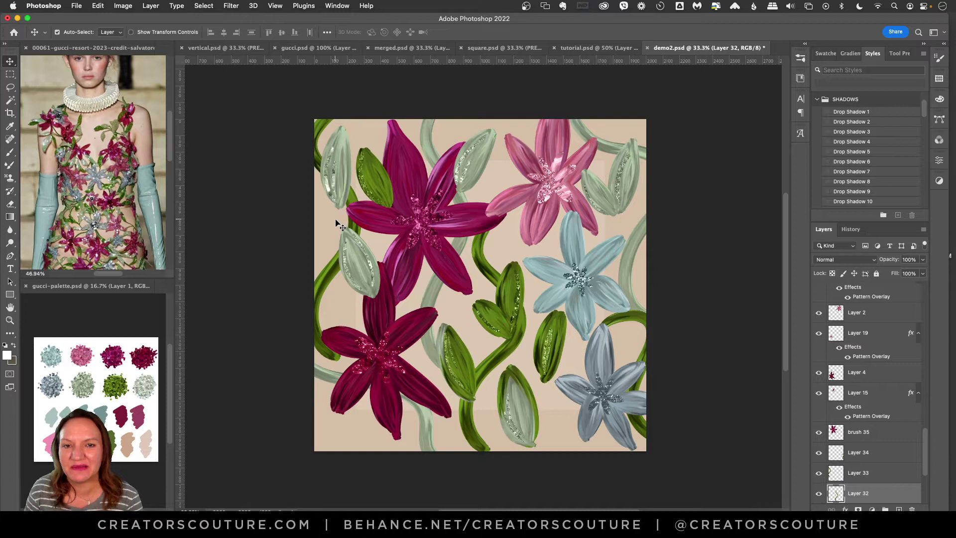
Examine the floral dress in the reference photo and the glitter and paint swatches in gucci-palette.psd
{"action": "left_click_drag", "start_coordinate": [173, 134], "coordinate": [172, 122]}
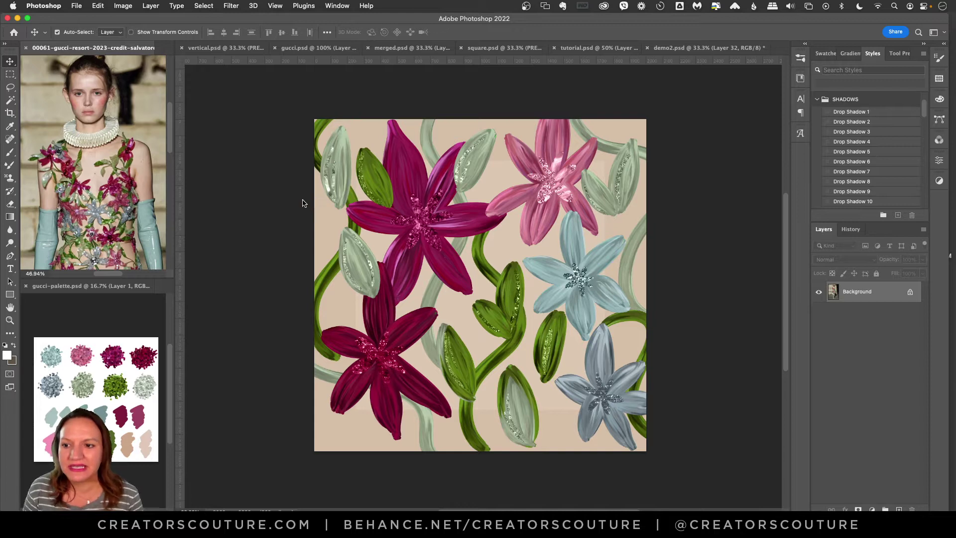
{"action": "left_click_drag", "start_coordinate": [170, 134], "coordinate": [170, 145]}
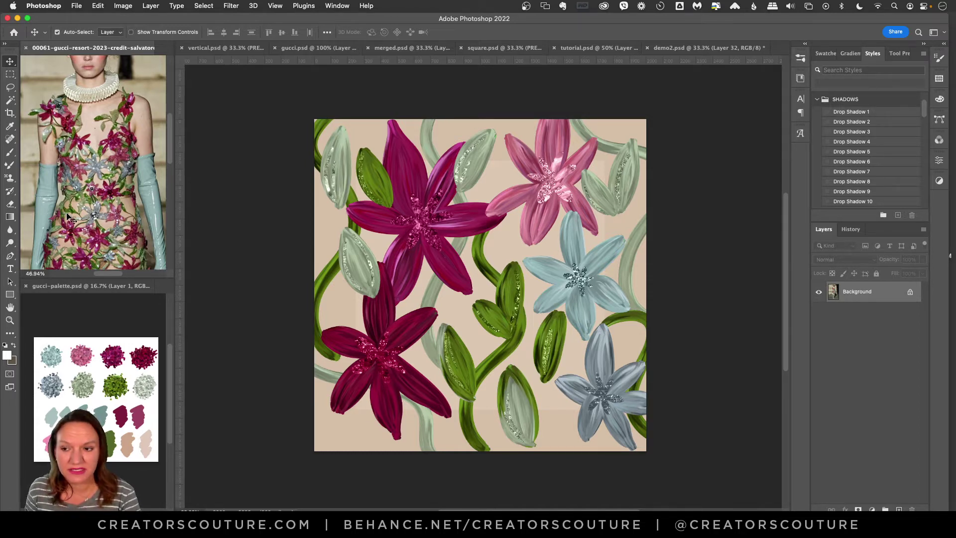
{"action": "left_click", "coordinate": [10, 320]}
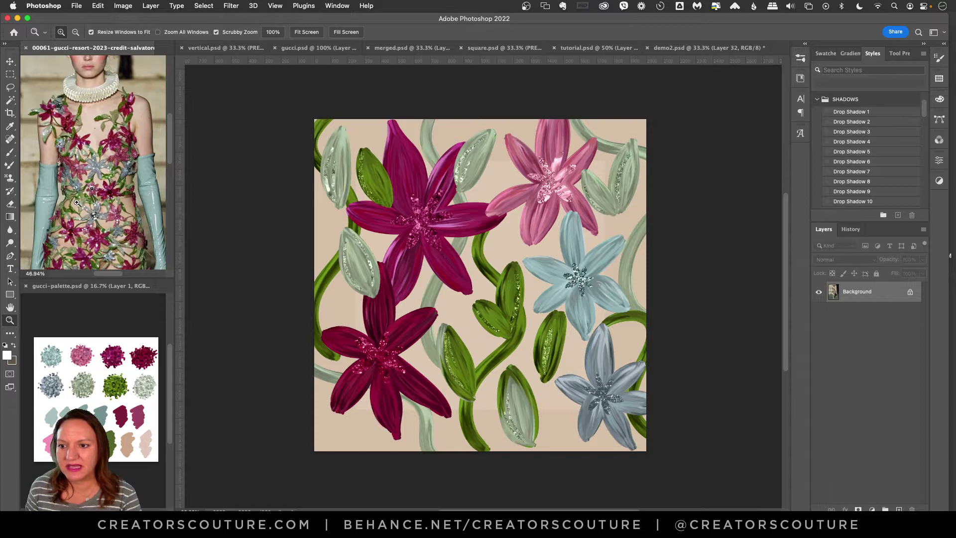
{"action": "left_click_drag", "start_coordinate": [77, 202], "coordinate": [121, 218]}
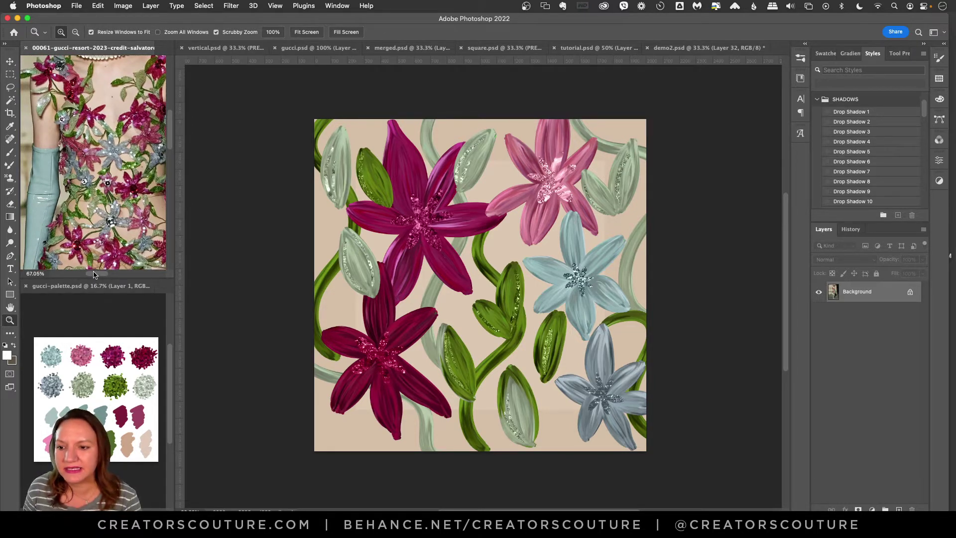
{"action": "left_click_drag", "start_coordinate": [95, 274], "coordinate": [115, 273]}
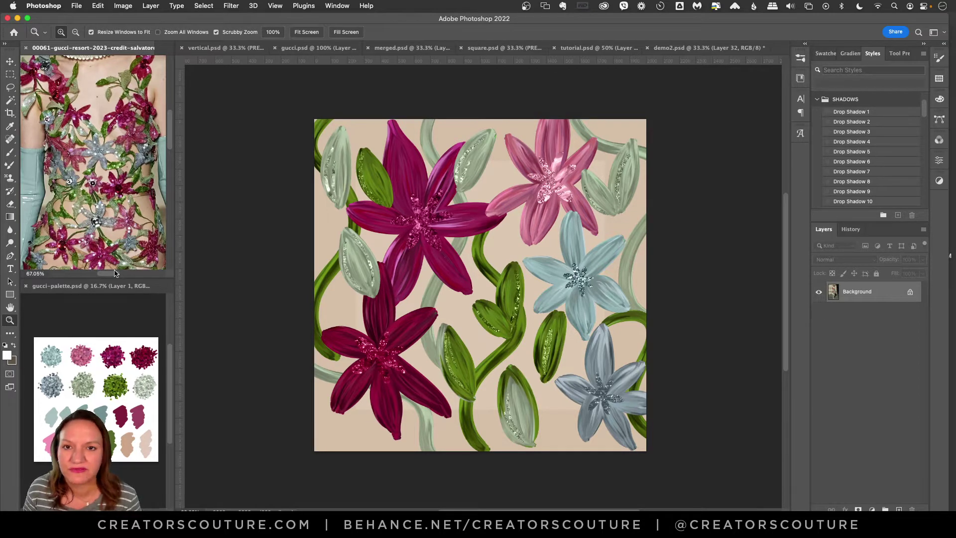
{"action": "left_click", "coordinate": [86, 305]}
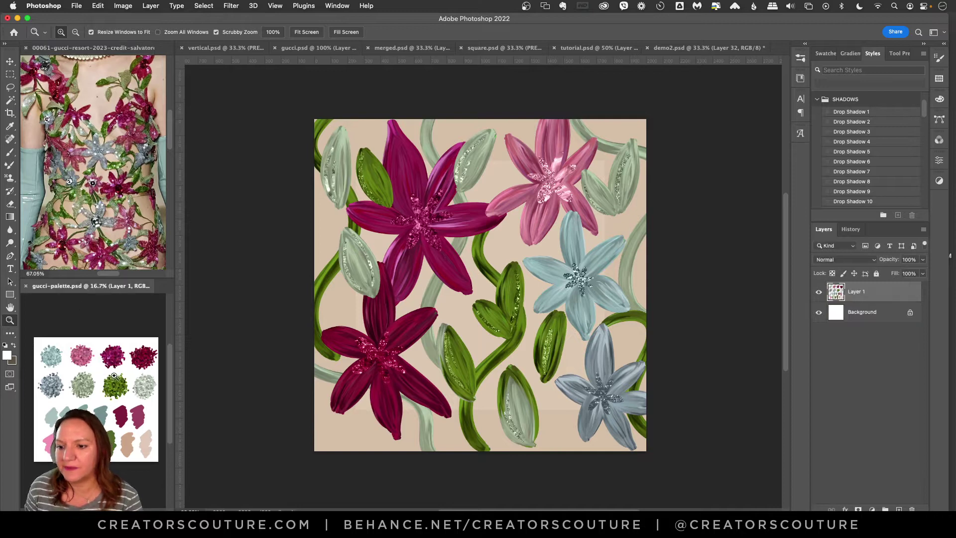
{"action": "left_click_drag", "start_coordinate": [114, 376], "coordinate": [124, 373]}
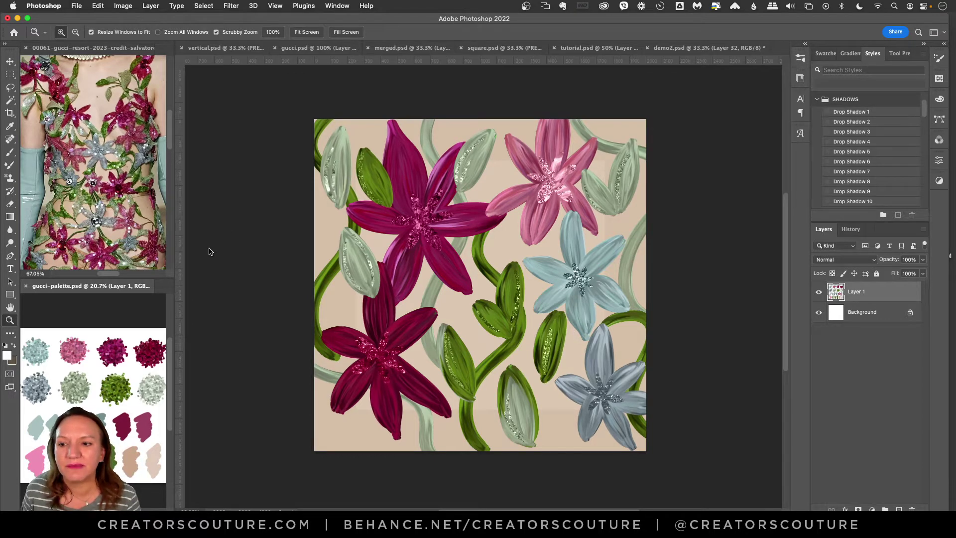
{"action": "left_click", "coordinate": [97, 200]}
{"action": "mouse_move", "coordinate": [100, 194]}
{"action": "left_mouse_down"}
{"action": "mouse_move", "coordinate": [113, 186]}
{"action": "mouse_move", "coordinate": [102, 200]}
{"action": "left_mouse_up"}
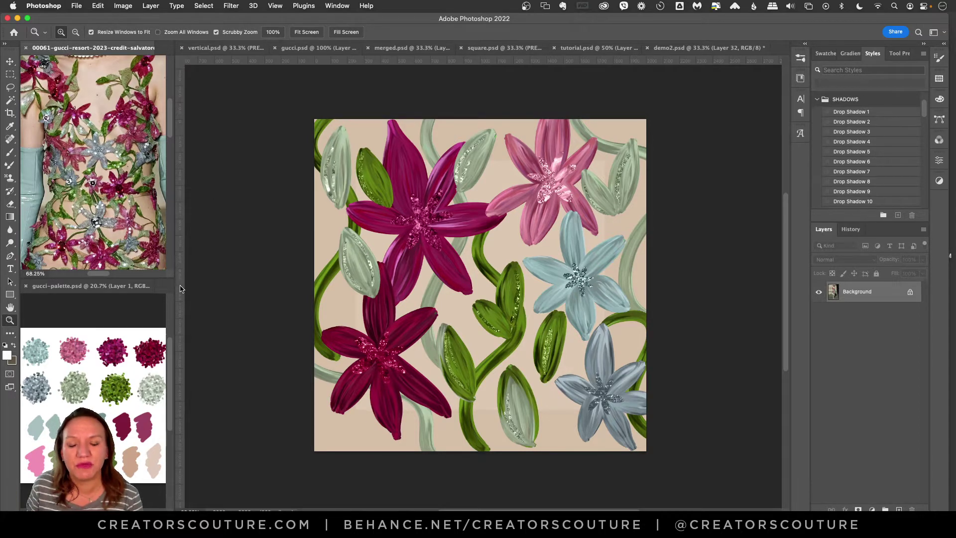
{"action": "left_click", "coordinate": [10, 61]}
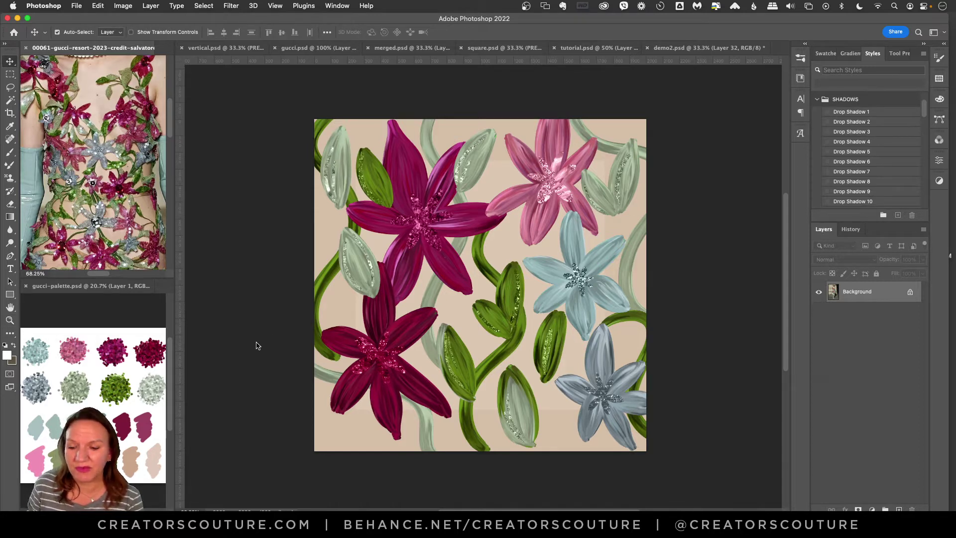
{"action": "left_click", "coordinate": [55, 287]}
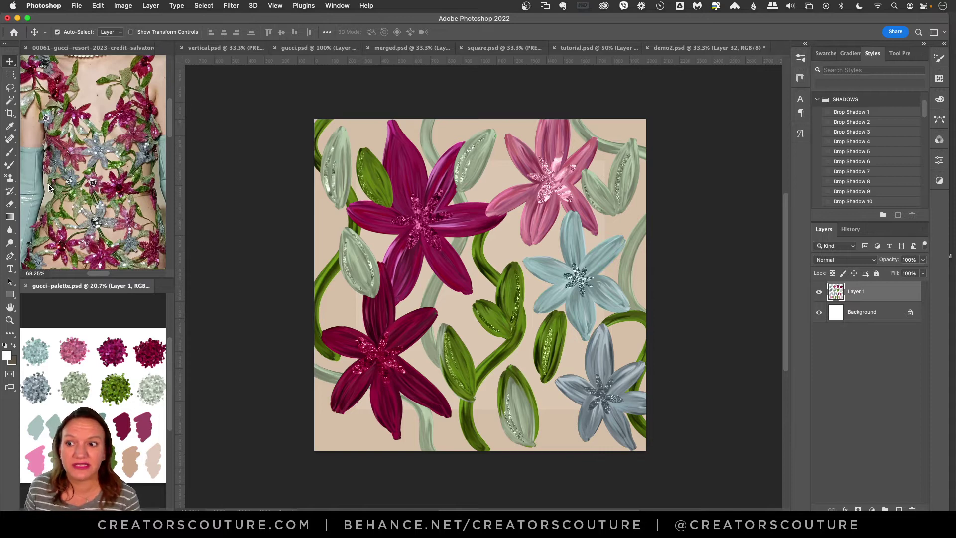
Select a rectangular patch of sequins at the centre of the silver-blue flower in the reference photo and define it as a pattern
{"action": "left_click", "coordinate": [10, 322]}
{"action": "left_click", "coordinate": [99, 153]}
{"action": "left_click_drag", "start_coordinate": [100, 152], "coordinate": [122, 145]}
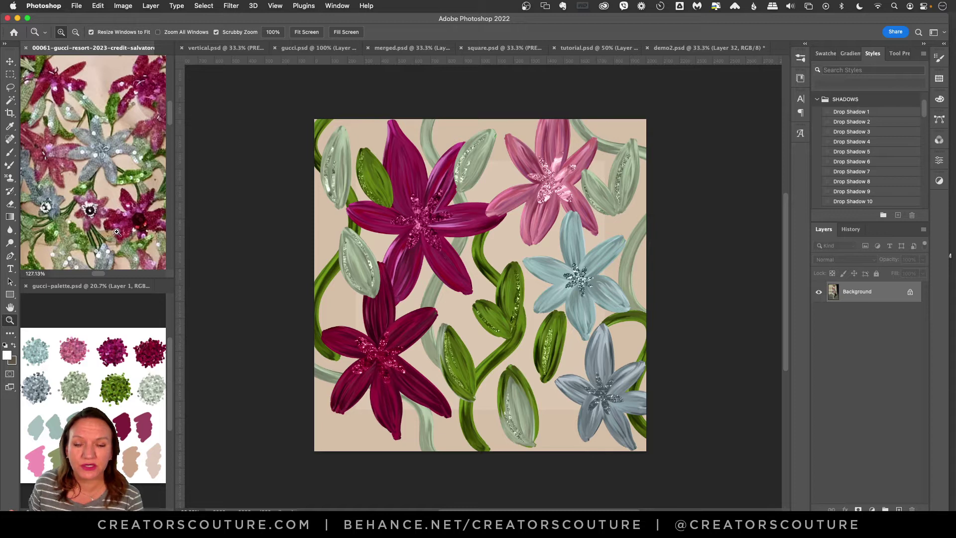
{"action": "left_click_drag", "start_coordinate": [110, 184], "coordinate": [113, 185]}
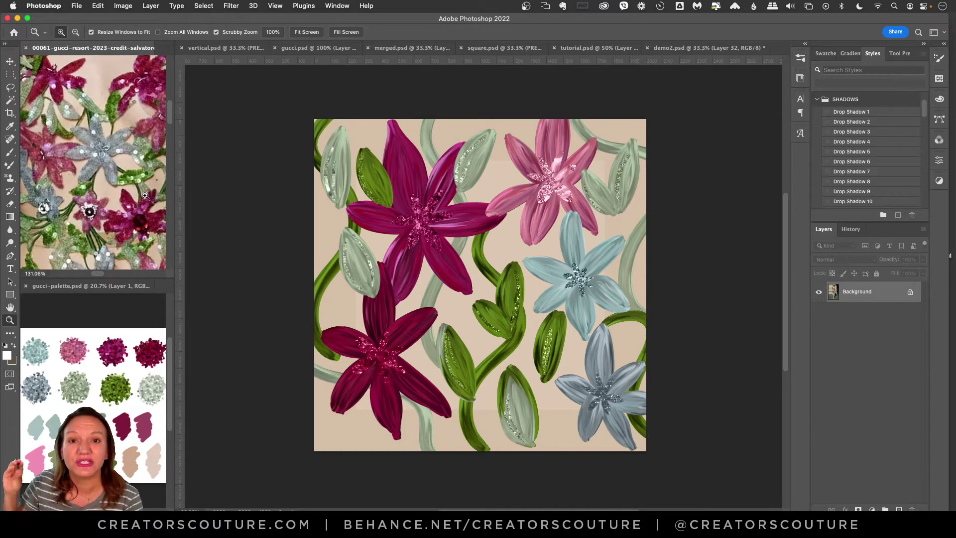
{"action": "left_click", "coordinate": [10, 61]}
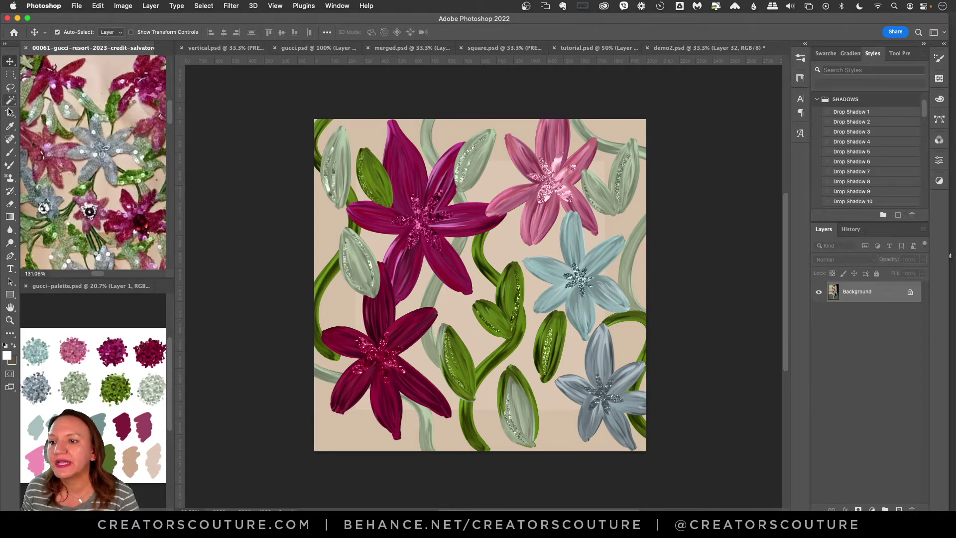
{"action": "left_click", "coordinate": [9, 74]}
{"action": "left_click_drag", "start_coordinate": [90, 139], "coordinate": [107, 160]}
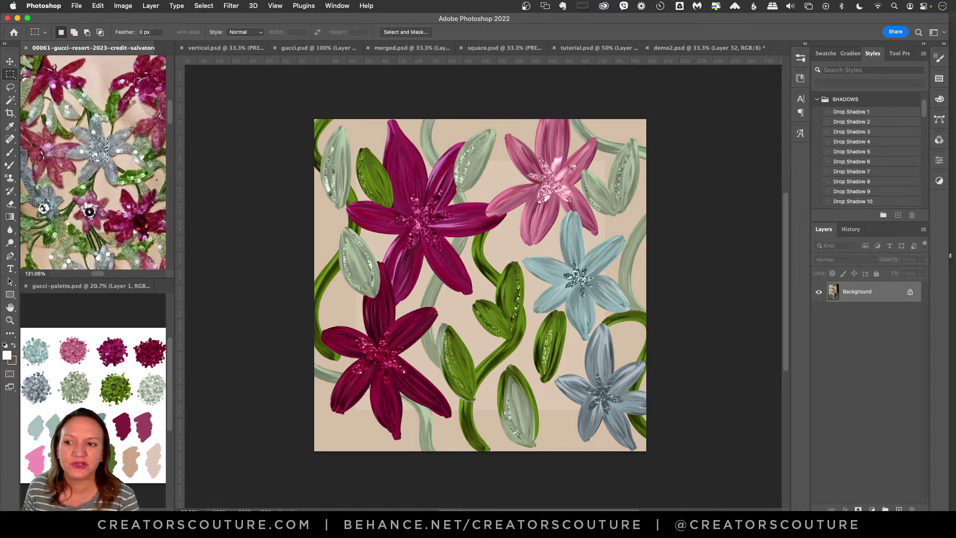
{"action": "left_click", "coordinate": [80, 139]}
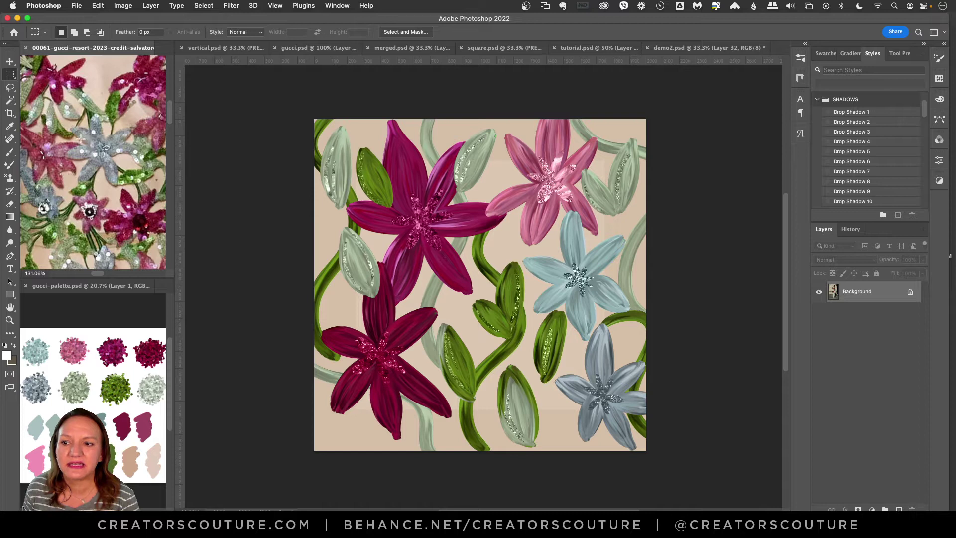
{"action": "left_click_drag", "start_coordinate": [90, 139], "coordinate": [109, 162]}
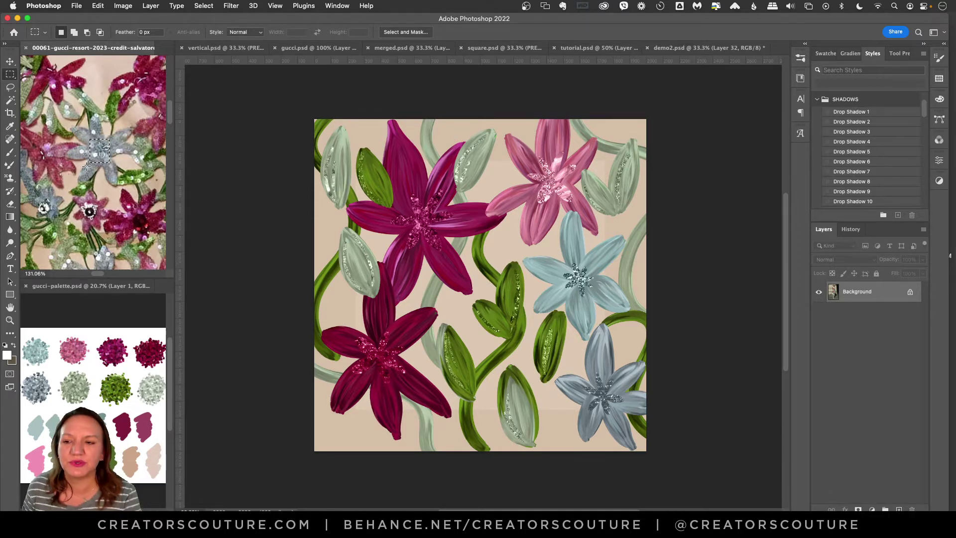
{"action": "left_click", "coordinate": [98, 5]}
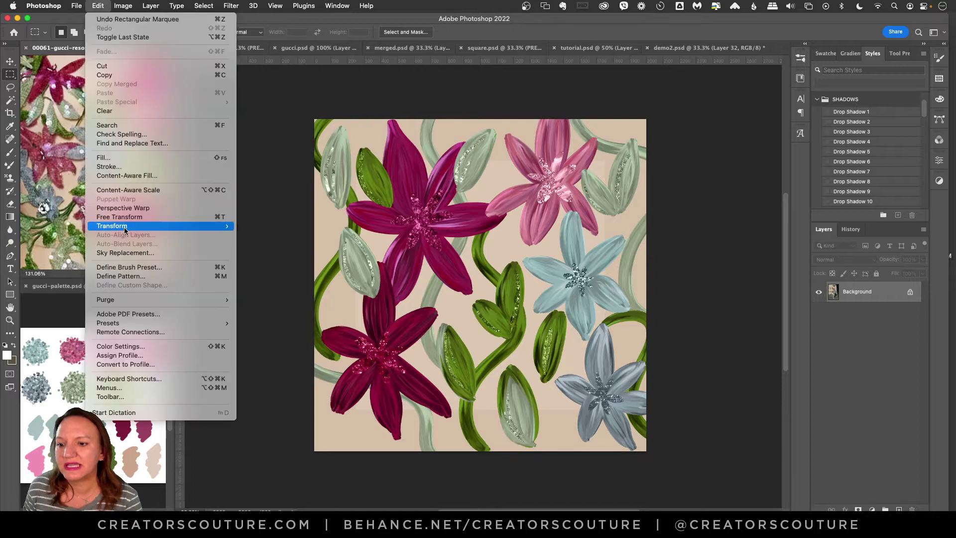
{"action": "left_click", "coordinate": [124, 277]}
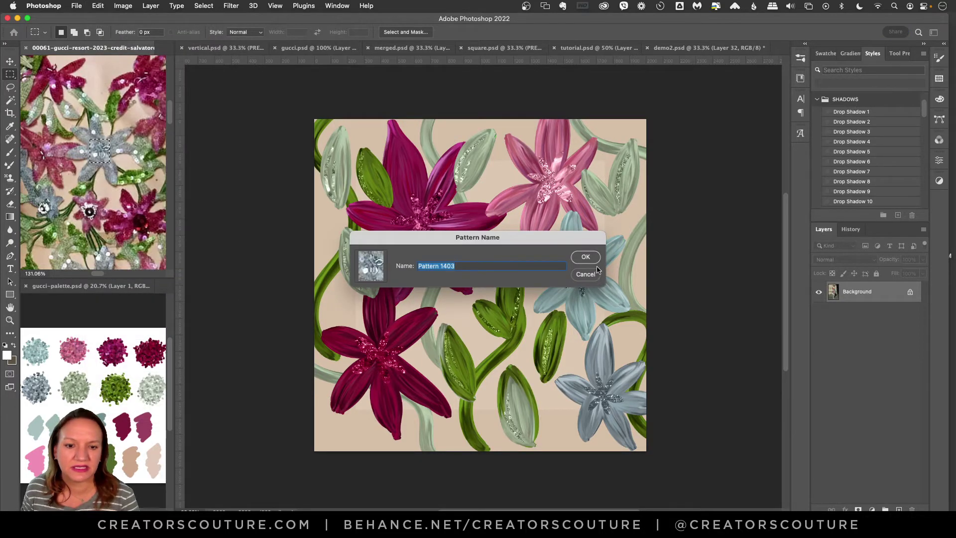
{"action": "left_click", "coordinate": [585, 257]}
For the Pattern Stamp tool, move the new silver sequin pattern ahead of the glitter patterns and choose the light aqua glitter pattern
{"action": "key", "text": "s"}
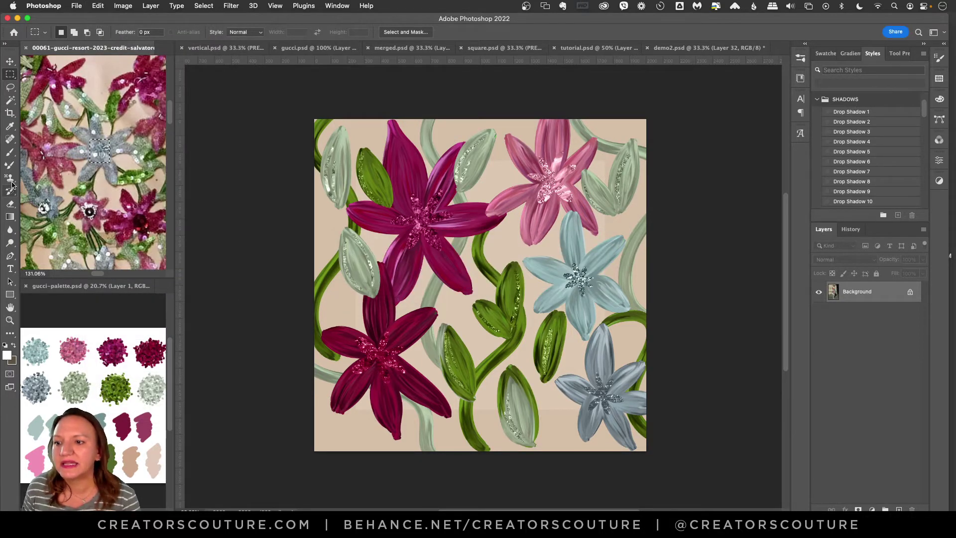
{"action": "left_click", "coordinate": [344, 32]}
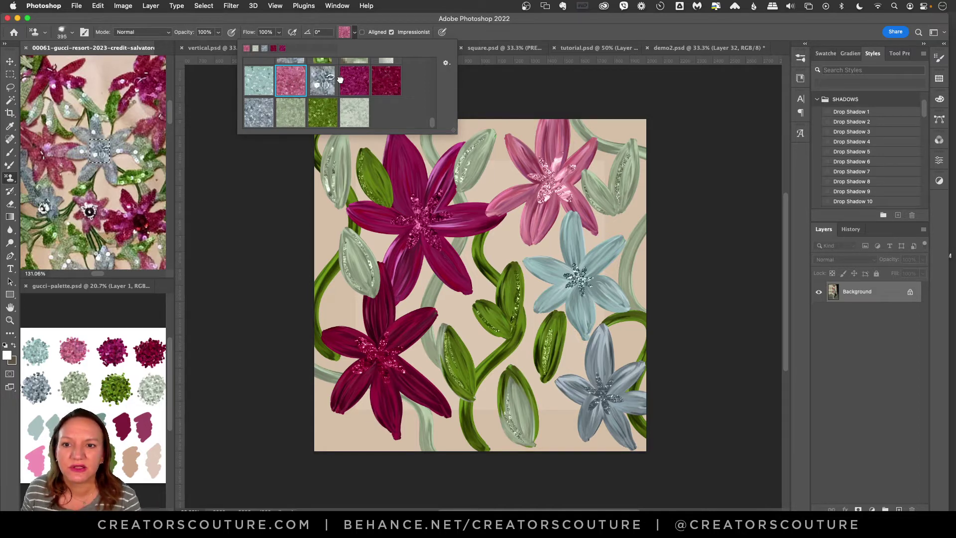
{"action": "left_click_drag", "start_coordinate": [340, 79], "coordinate": [304, 81]}
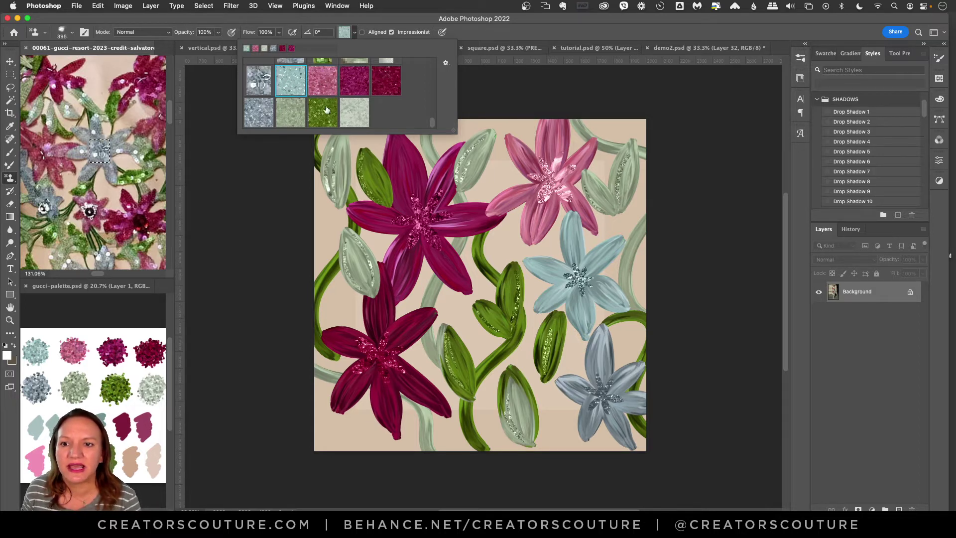
{"action": "scroll", "coordinate": [275, 92], "scroll_direction": "up", "scroll_amount": 3}
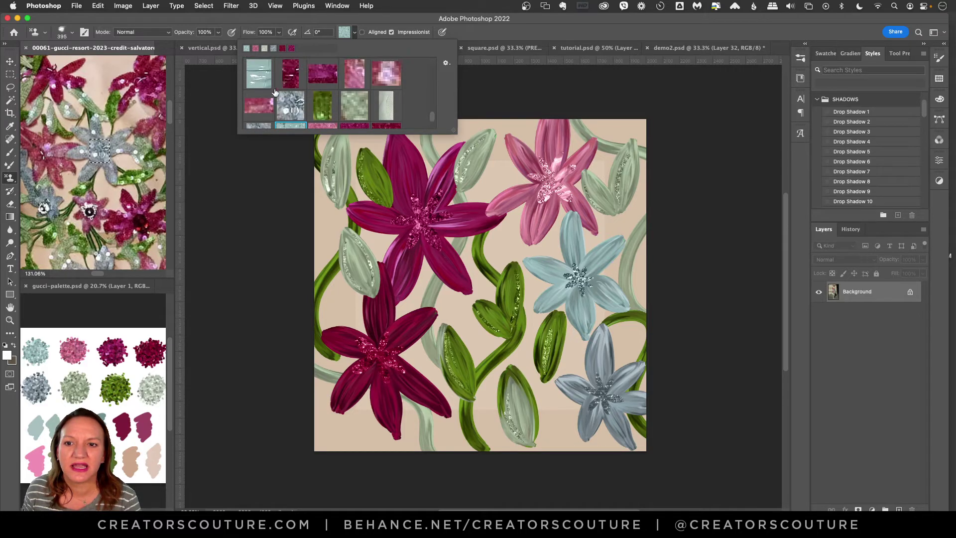
{"action": "left_click_drag", "start_coordinate": [433, 115], "coordinate": [432, 126]}
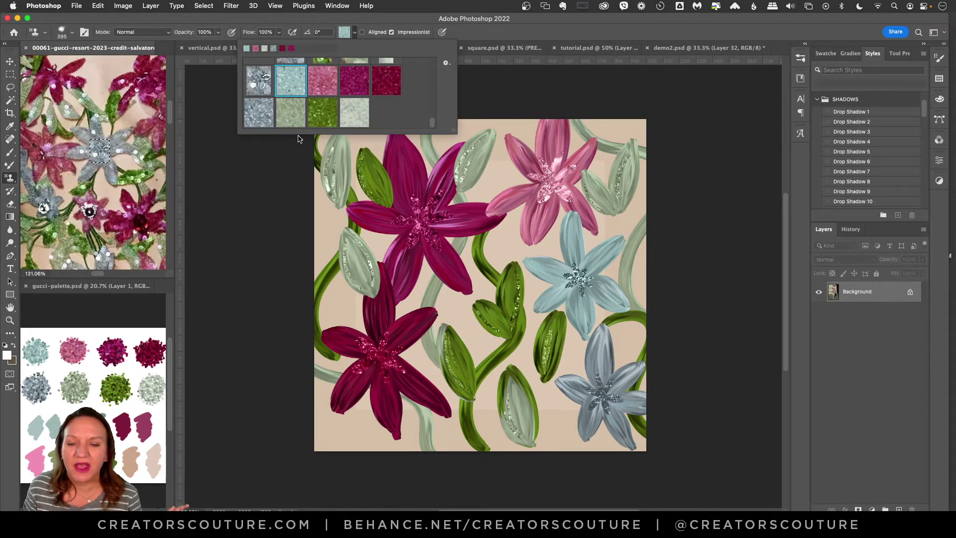
{"action": "left_click", "coordinate": [355, 32]}
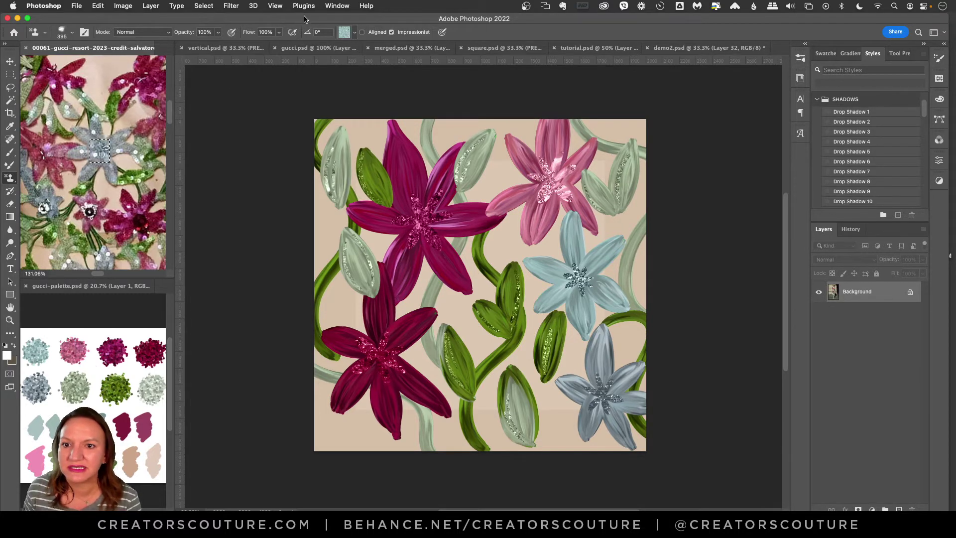
Compare the Pattern Stamp's glitter patterns with the flowers in the reference photo and the swatches in gucci-palette.psd
{"action": "left_click", "coordinate": [354, 31]}
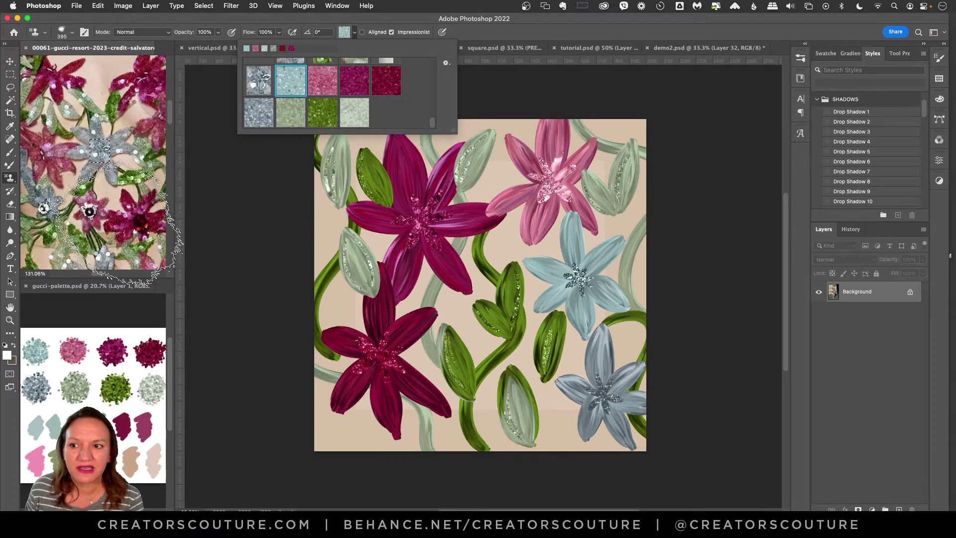
{"action": "left_click", "coordinate": [6, 62]}
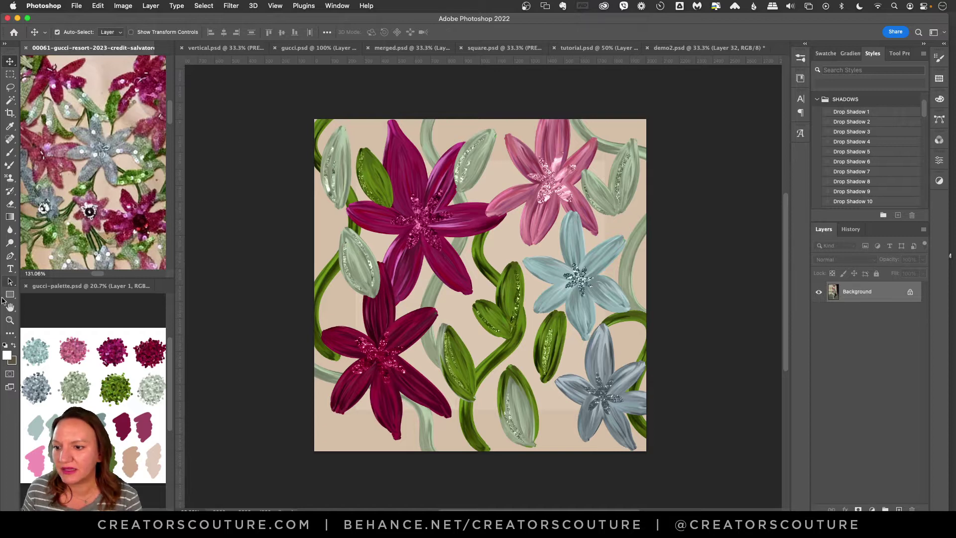
{"action": "left_click", "coordinate": [10, 320]}
{"action": "left_click_drag", "start_coordinate": [125, 178], "coordinate": [103, 178]}
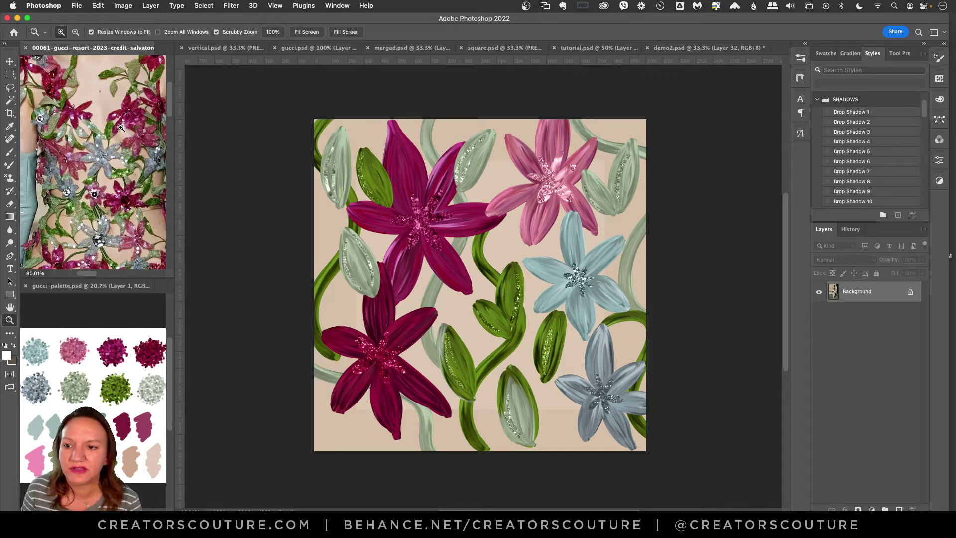
{"action": "left_click", "coordinate": [10, 178]}
{"action": "left_click", "coordinate": [347, 33]}
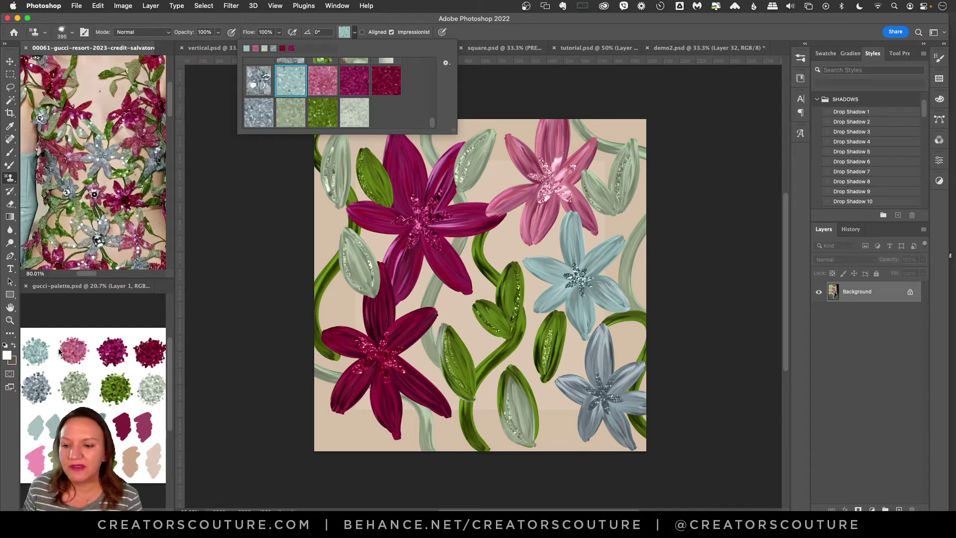
{"action": "left_click", "coordinate": [62, 284]}
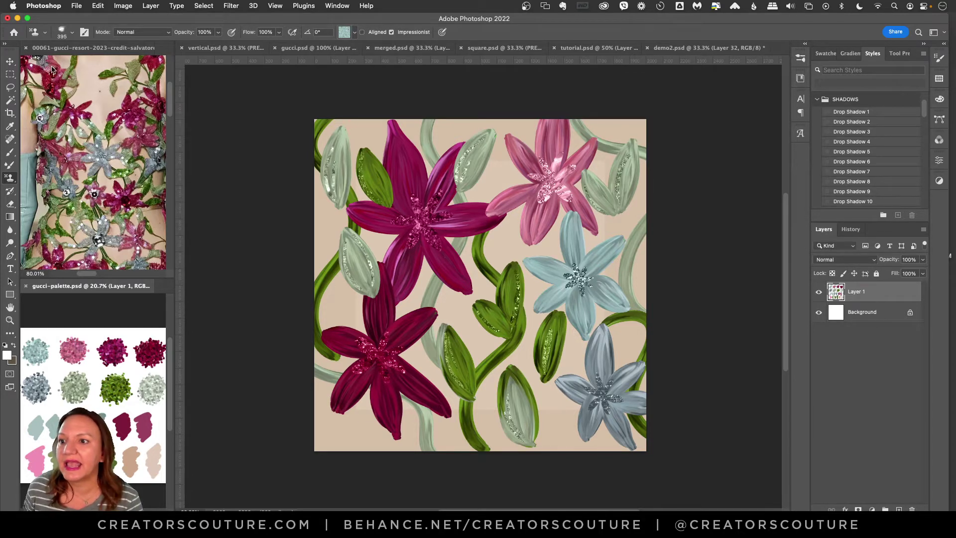
{"action": "left_click", "coordinate": [10, 62]}
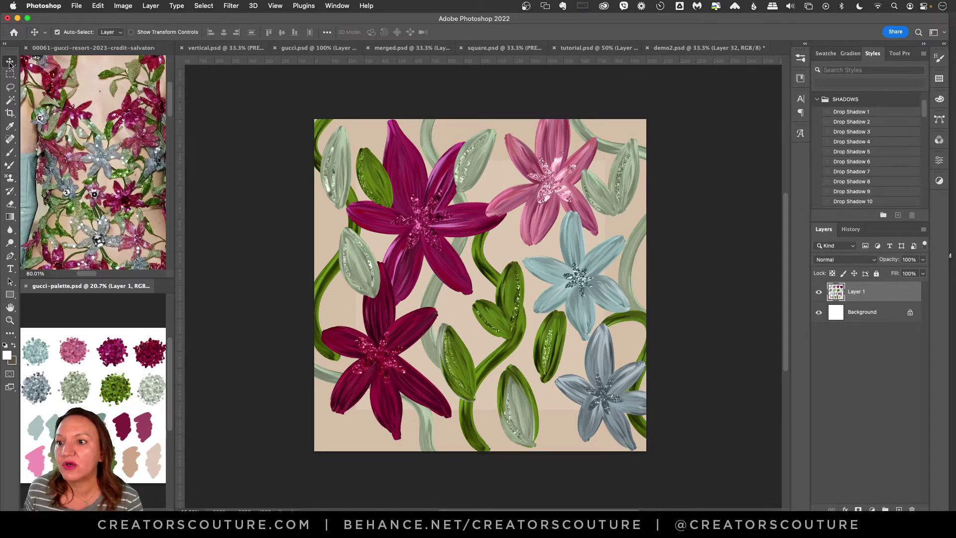
Review the painted floral artwork in merged.psd and square.psd and the blank canvas in tutorial.psd, ending back in merged.psd
{"action": "left_click", "coordinate": [406, 47]}
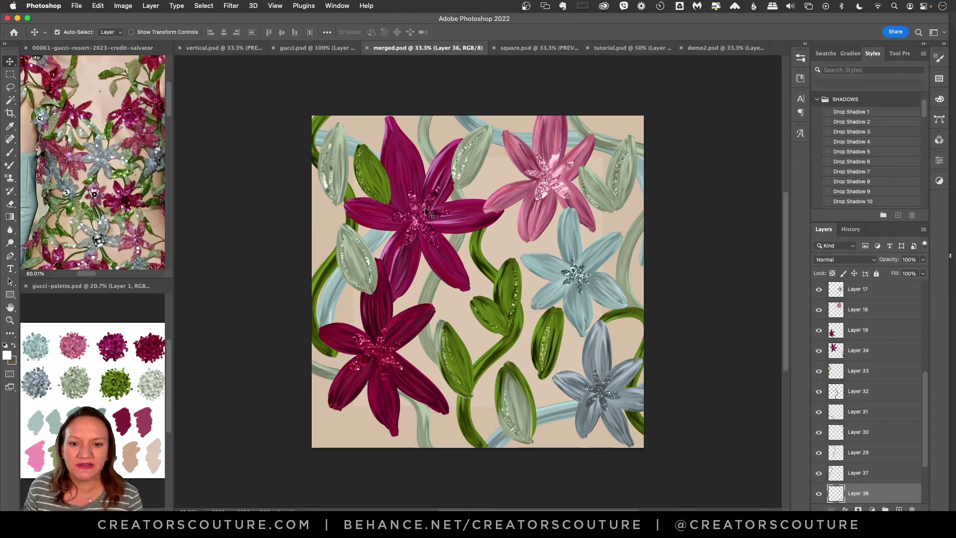
{"action": "mouse_move", "coordinate": [400, 166]}
{"action": "left_mouse_down"}
{"action": "mouse_move", "coordinate": [429, 163]}
{"action": "mouse_move", "coordinate": [403, 166]}
{"action": "left_mouse_up"}
{"action": "key", "text": "super+z"}
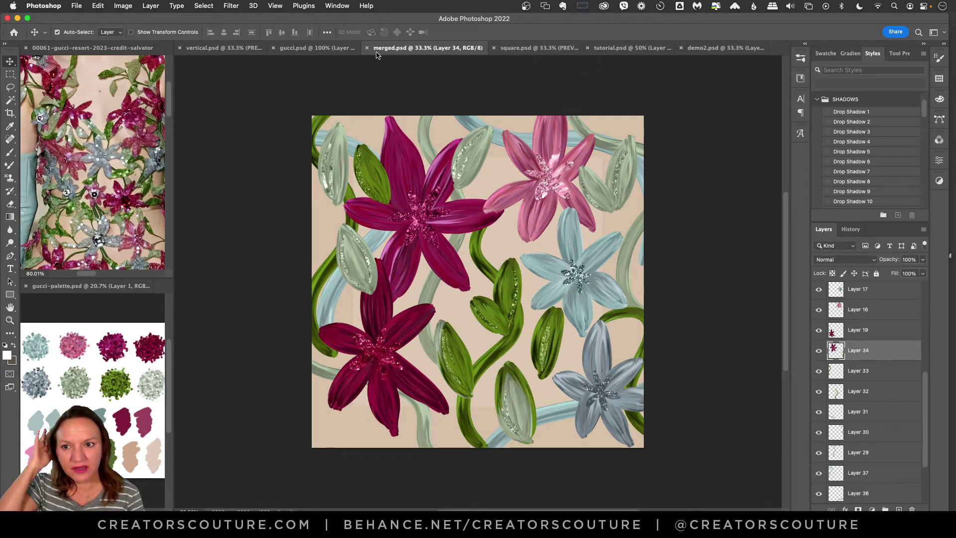
{"action": "left_click", "coordinate": [553, 48]}
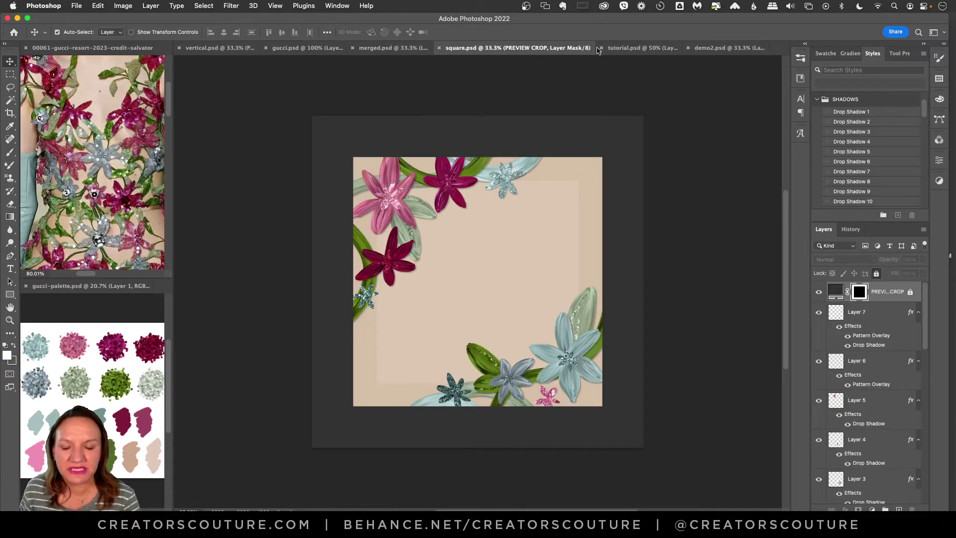
{"action": "left_click", "coordinate": [622, 48]}
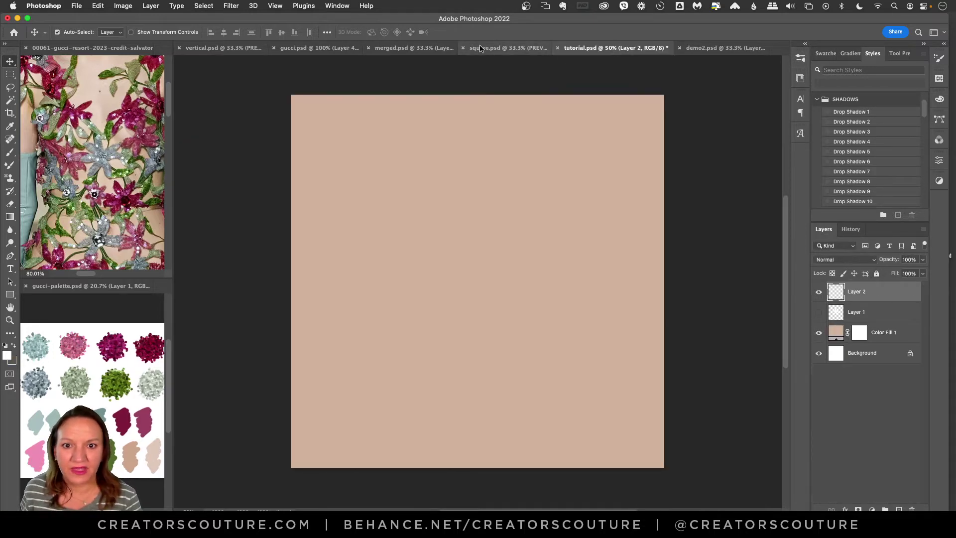
{"action": "left_click", "coordinate": [481, 48]}
{"action": "left_click", "coordinate": [404, 48]}
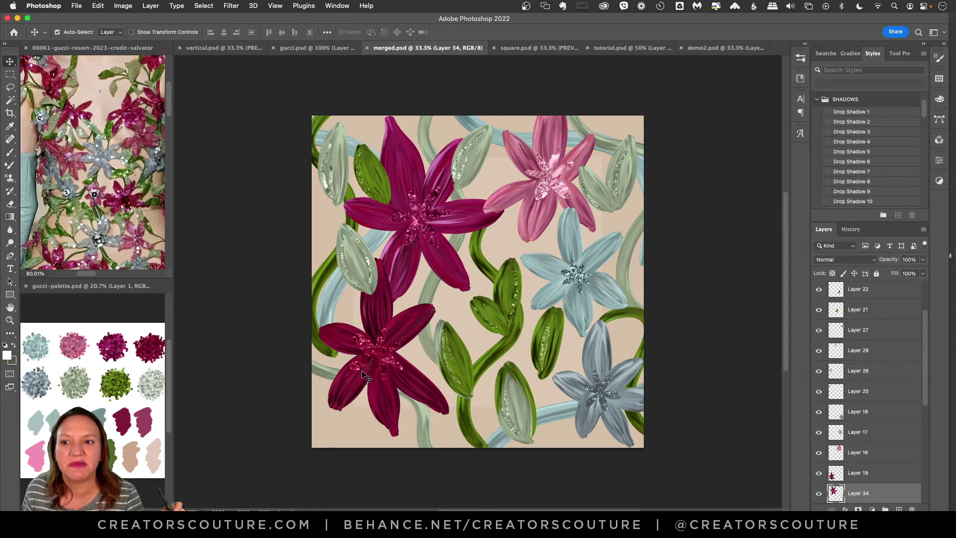
Review the painted floral layouts in vertical.psd and square.psd, then return to the blank canvas in tutorial.psd
{"action": "left_click", "coordinate": [234, 48]}
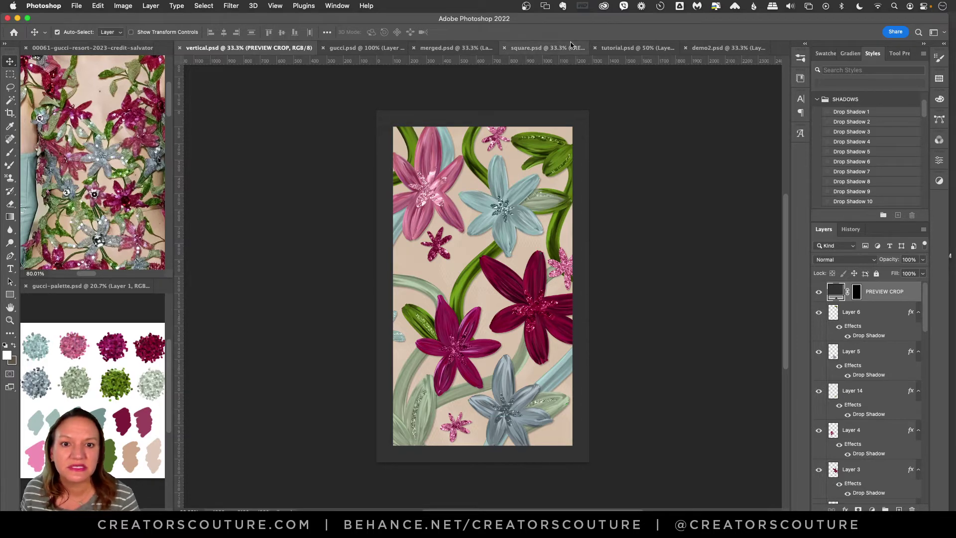
{"action": "left_click", "coordinate": [550, 48]}
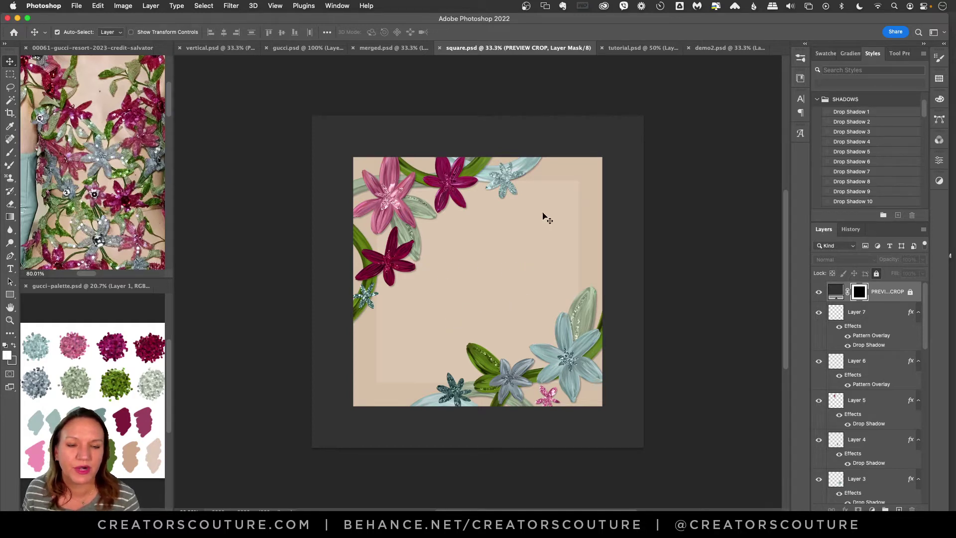
{"action": "left_click", "coordinate": [627, 46]}
{"action": "left_click", "coordinate": [700, 48]}
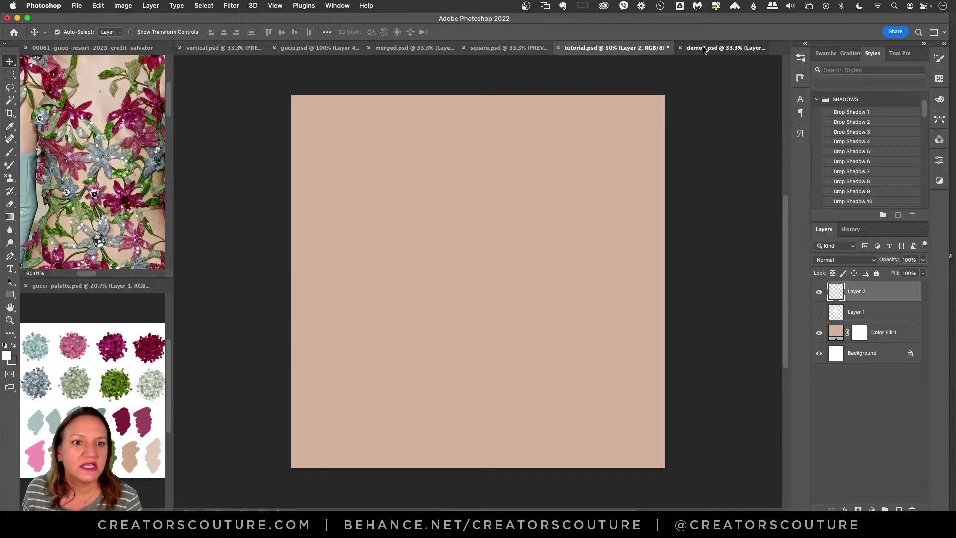
{"action": "left_click", "coordinate": [611, 48]}
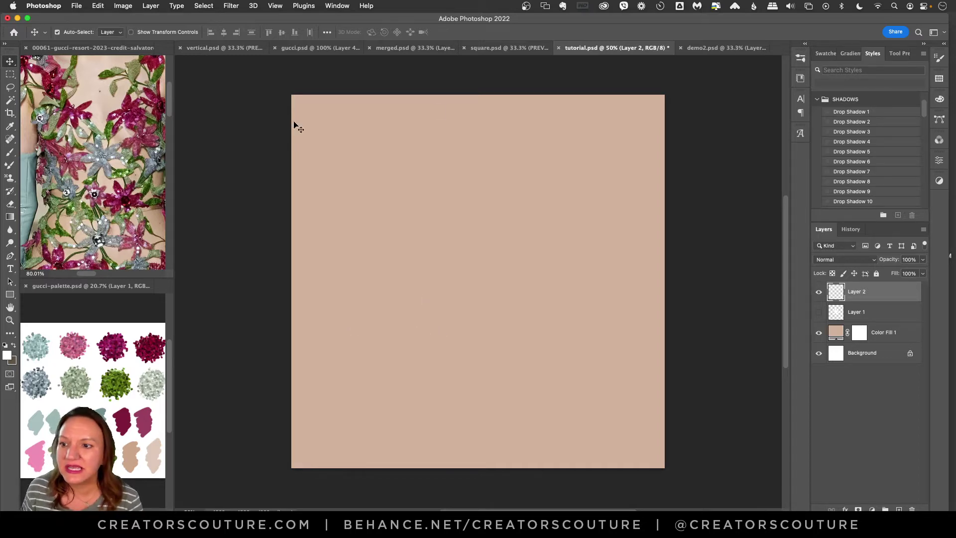
Choose the mixer brush preset "35 wet paint studio LOADED" for painting on Layer 2 of tutorial.psd
{"action": "left_click", "coordinate": [800, 59]}
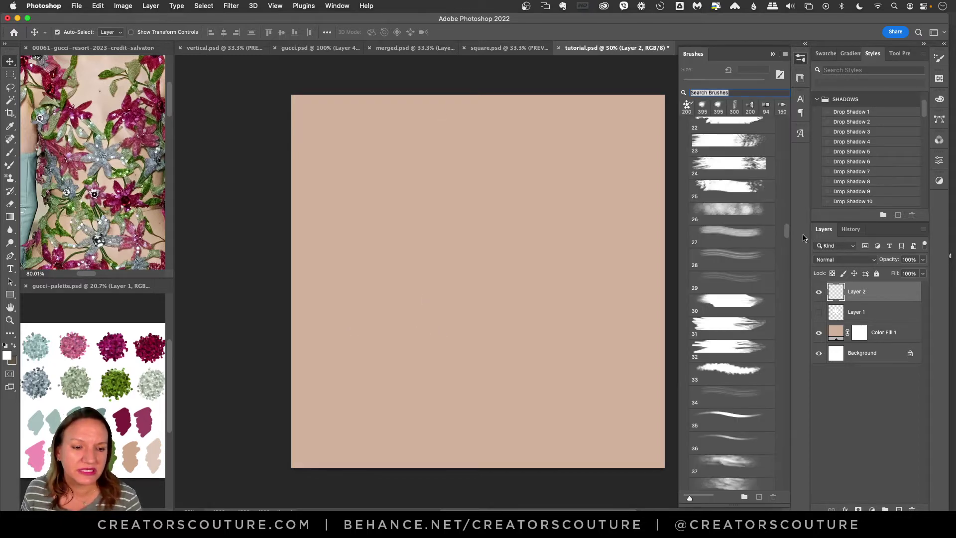
{"action": "scroll", "coordinate": [777, 244], "scroll_direction": "down", "scroll_amount": 8}
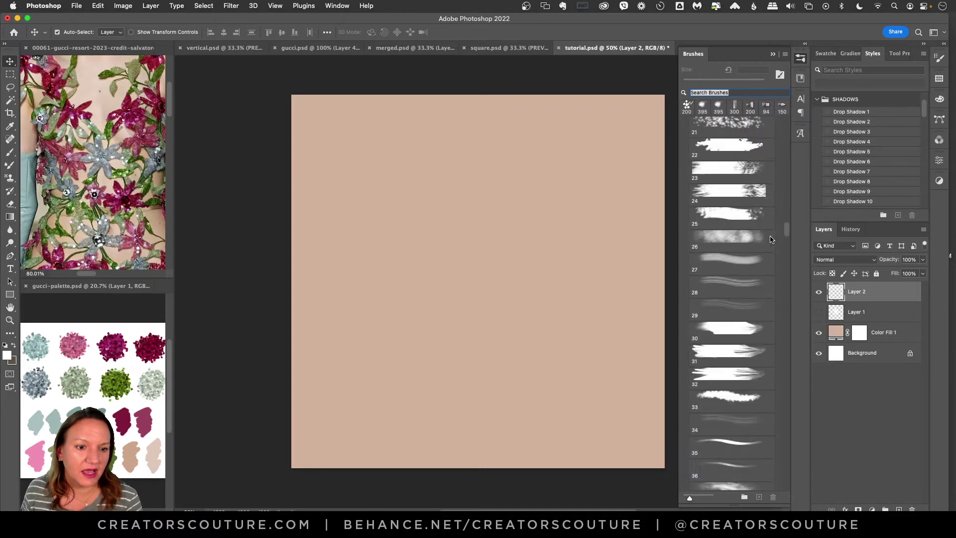
{"action": "scroll", "coordinate": [767, 252], "scroll_direction": "down", "scroll_amount": 15}
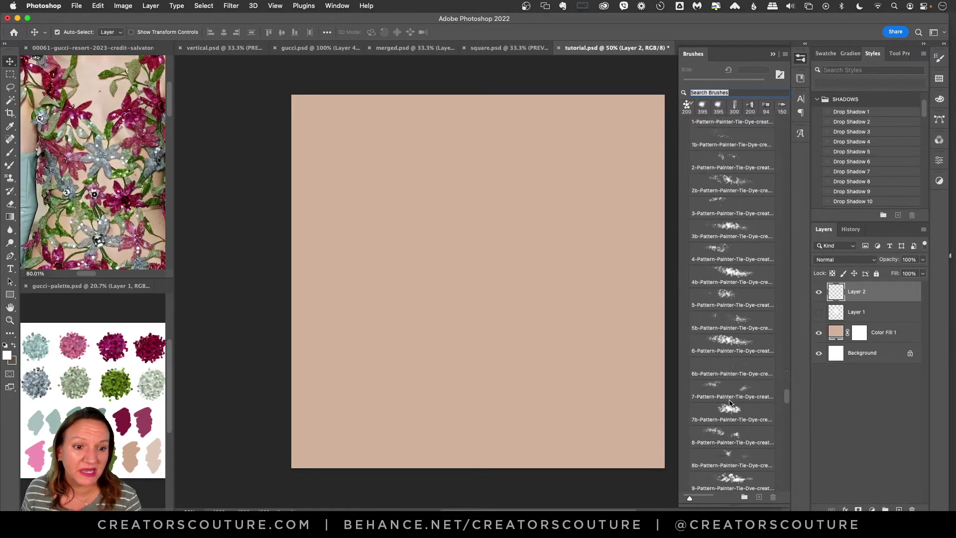
{"action": "scroll", "coordinate": [717, 423], "scroll_direction": "down", "scroll_amount": 10}
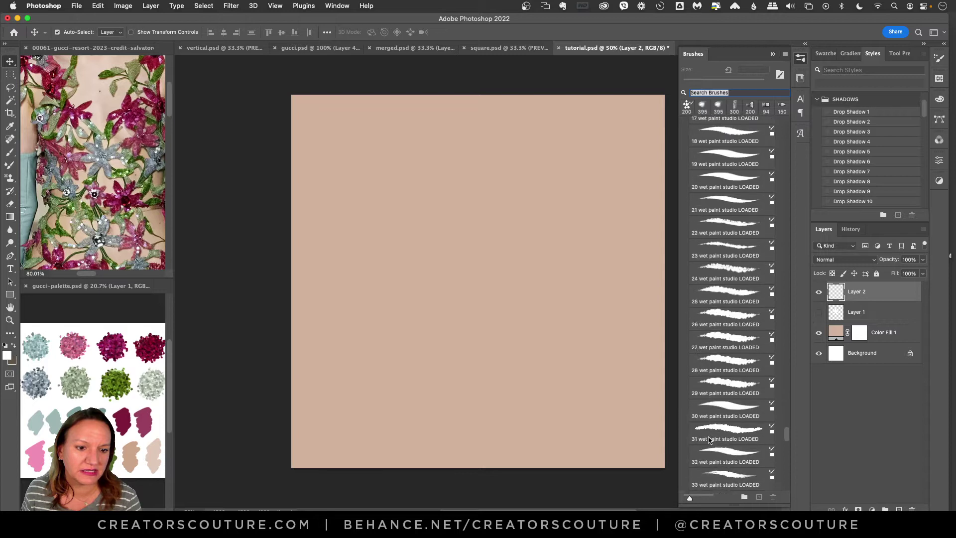
{"action": "scroll", "coordinate": [706, 444], "scroll_direction": "down", "scroll_amount": 5}
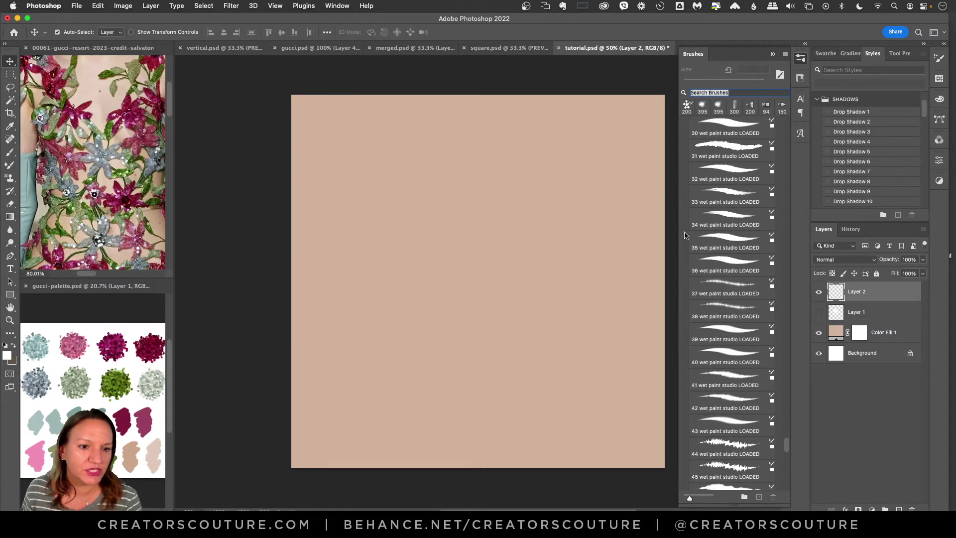
{"action": "left_click", "coordinate": [733, 222]}
{"action": "left_click", "coordinate": [708, 240]}
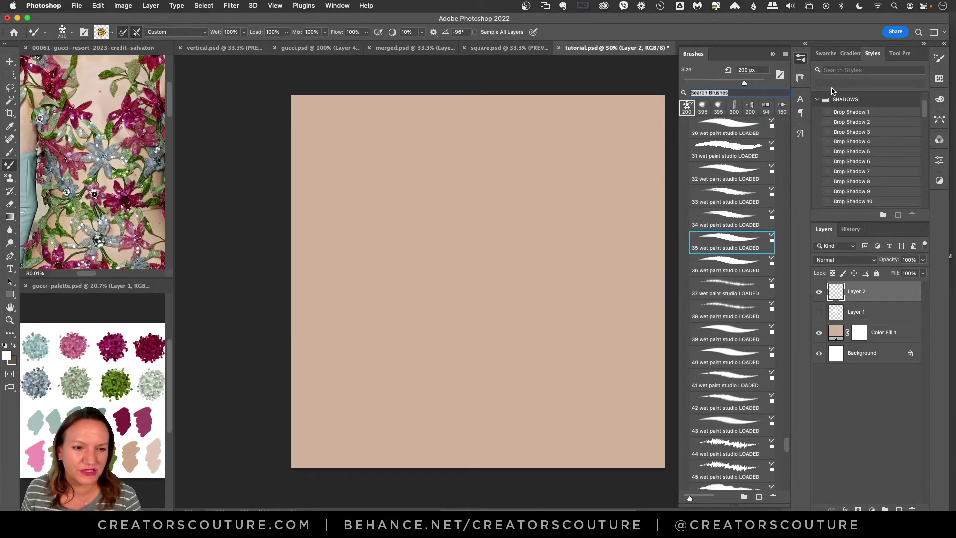
{"action": "left_click", "coordinate": [800, 58]}
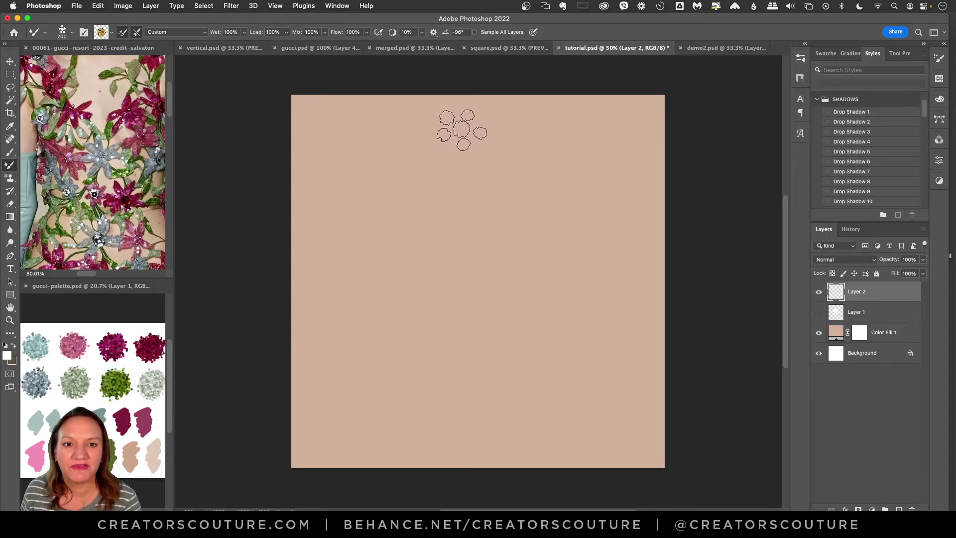
Test the loaded gold brush with two long wavy strokes down the canvas, undoing each one
{"action": "mouse_move", "coordinate": [463, 136]}
{"action": "left_mouse_down"}
{"action": "mouse_move", "coordinate": [476, 191]}
{"action": "mouse_move", "coordinate": [419, 264]}
{"action": "mouse_move", "coordinate": [395, 370]}
{"action": "mouse_move", "coordinate": [401, 454]}
{"action": "left_mouse_up"}
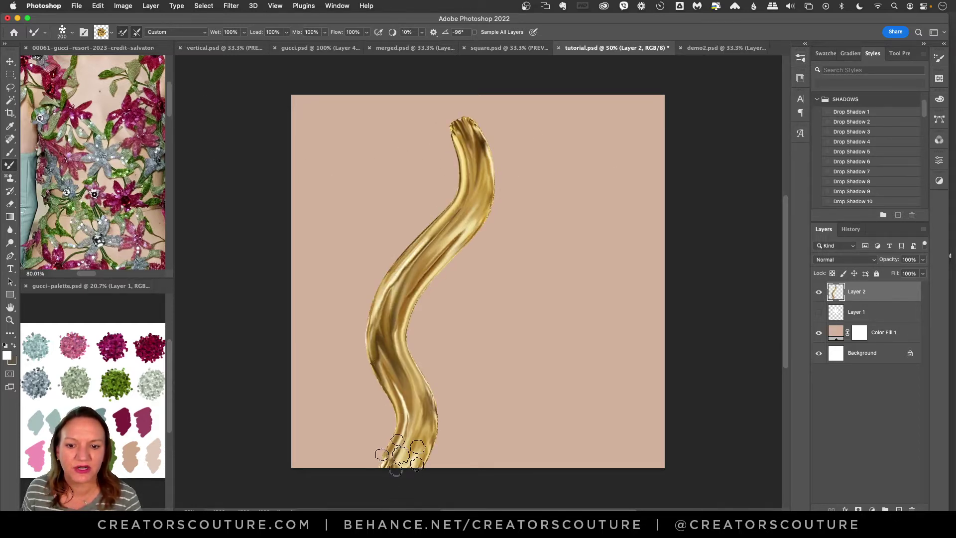
{"action": "key", "text": "super+z"}
{"action": "left_click_drag", "start_coordinate": [457, 132], "coordinate": [456, 393]}
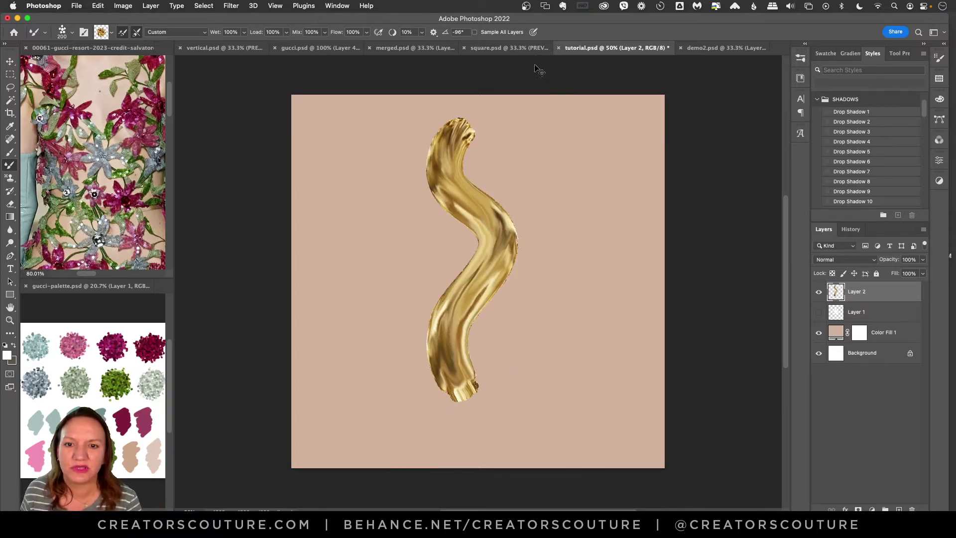
{"action": "key", "text": "super+z"}
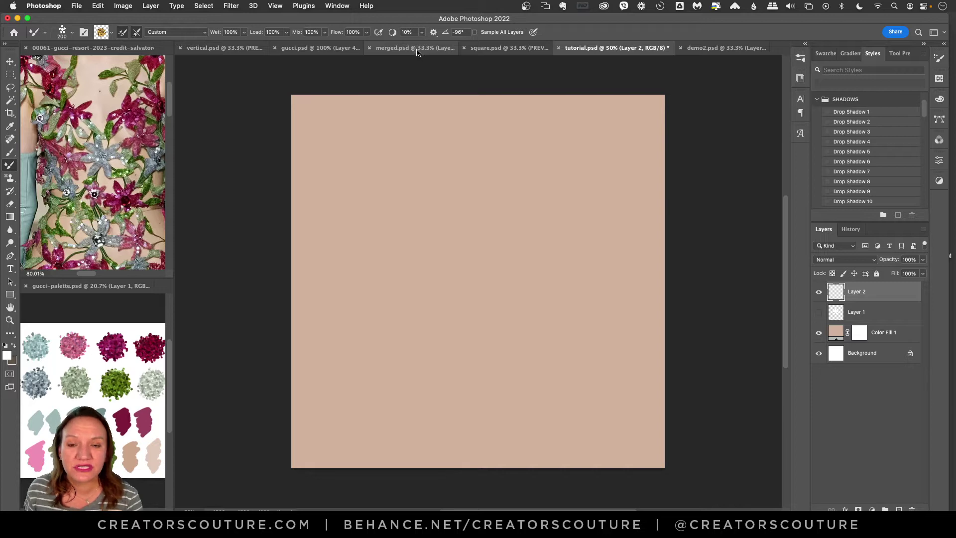
Set the brush smoothing to 47% and try it with two gold strokes on the canvas, undoing both
{"action": "left_click", "coordinate": [423, 33]}
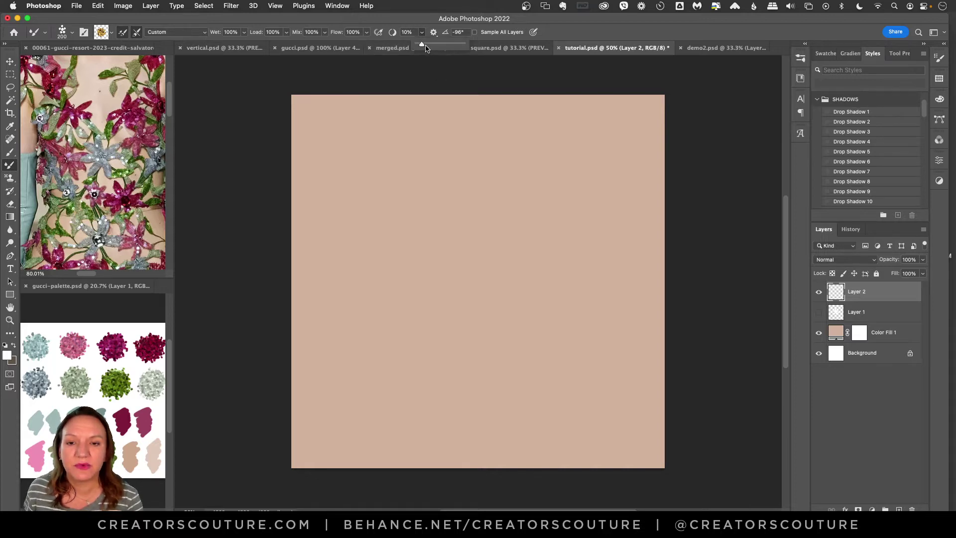
{"action": "left_click_drag", "start_coordinate": [421, 46], "coordinate": [433, 46]}
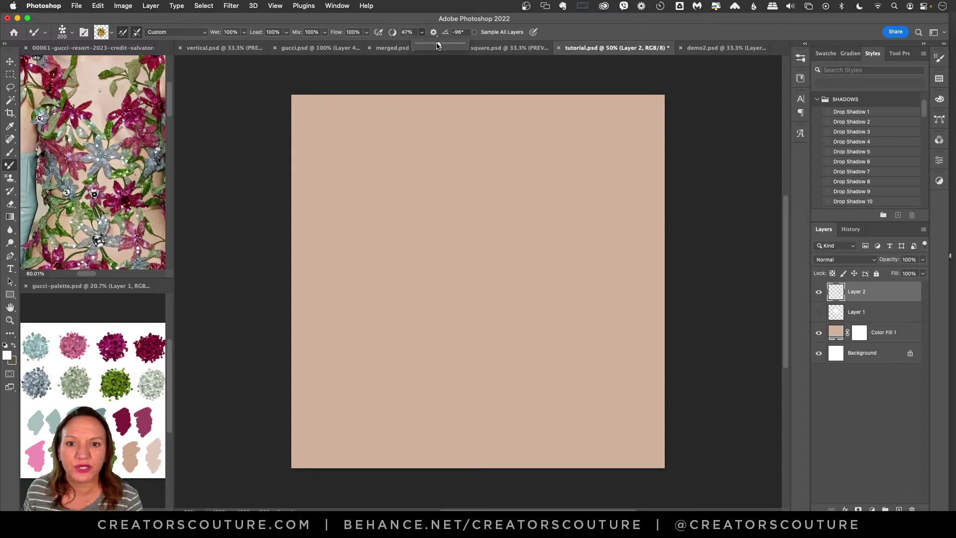
{"action": "left_click_drag", "start_coordinate": [441, 47], "coordinate": [438, 46]}
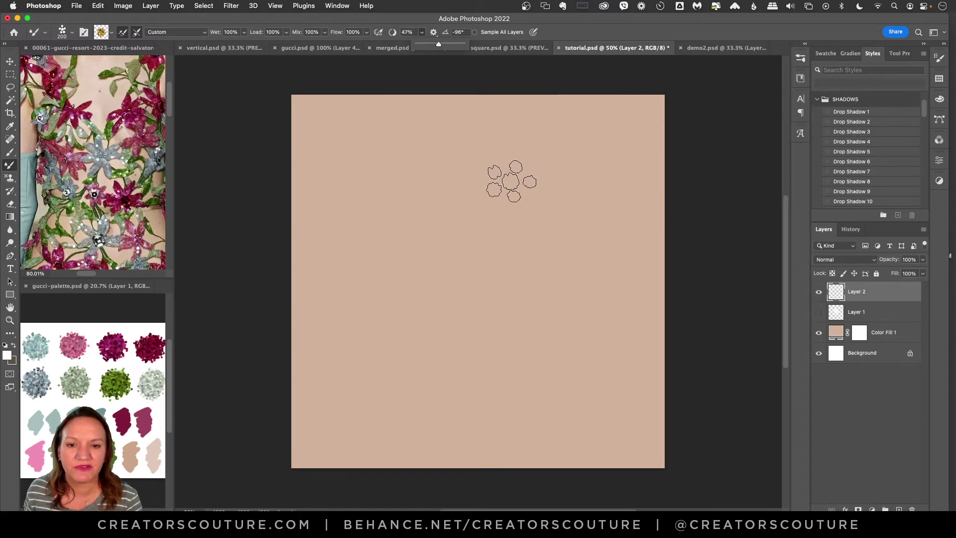
{"action": "mouse_move", "coordinate": [528, 146]}
{"action": "left_mouse_down"}
{"action": "mouse_move", "coordinate": [433, 367]}
{"action": "mouse_move", "coordinate": [446, 416]}
{"action": "left_mouse_up"}
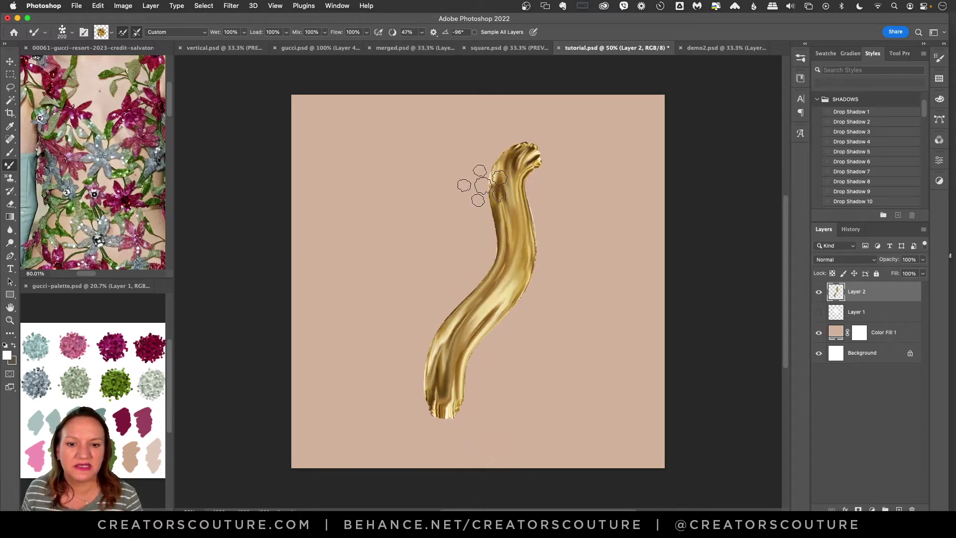
{"action": "key", "text": "super+z"}
{"action": "mouse_move", "coordinate": [461, 156]}
{"action": "left_mouse_down"}
{"action": "mouse_move", "coordinate": [446, 218]}
{"action": "mouse_move", "coordinate": [513, 292]}
{"action": "left_mouse_up"}
{"action": "key", "text": "super+z"}
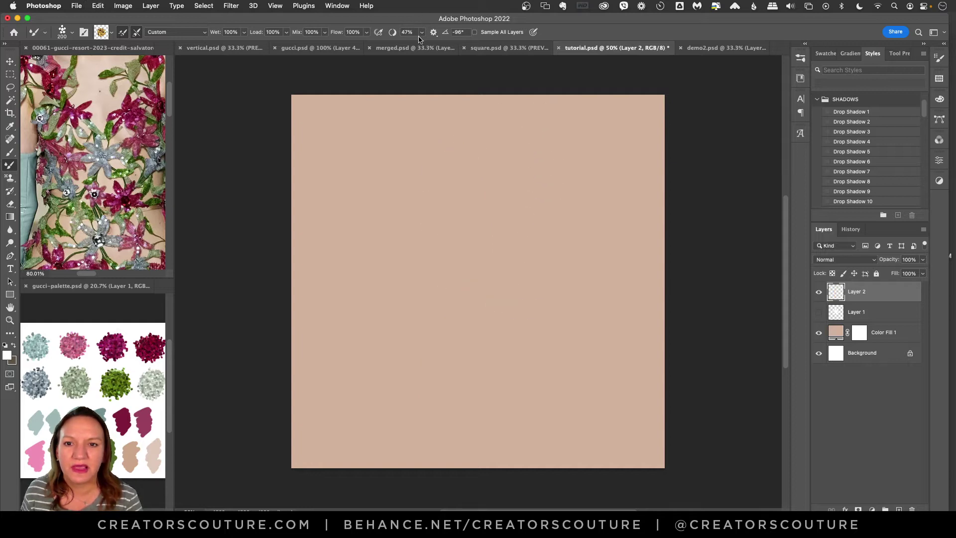
Set the brush smoothing to 40%, try painting a gold petal near the canvas's upper edge, and undo it
{"action": "left_click", "coordinate": [422, 33]}
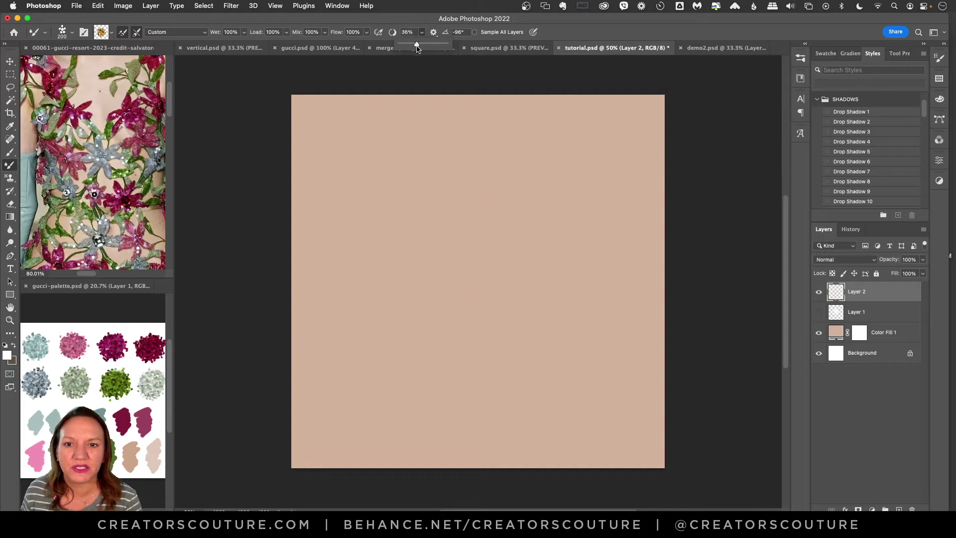
{"action": "mouse_move", "coordinate": [471, 111]}
{"action": "left_mouse_down"}
{"action": "mouse_move", "coordinate": [450, 253]}
{"action": "mouse_move", "coordinate": [495, 272]}
{"action": "mouse_move", "coordinate": [486, 131]}
{"action": "mouse_move", "coordinate": [468, 124]}
{"action": "mouse_move", "coordinate": [485, 244]}
{"action": "left_mouse_up"}
{"action": "key", "text": "super+z"}
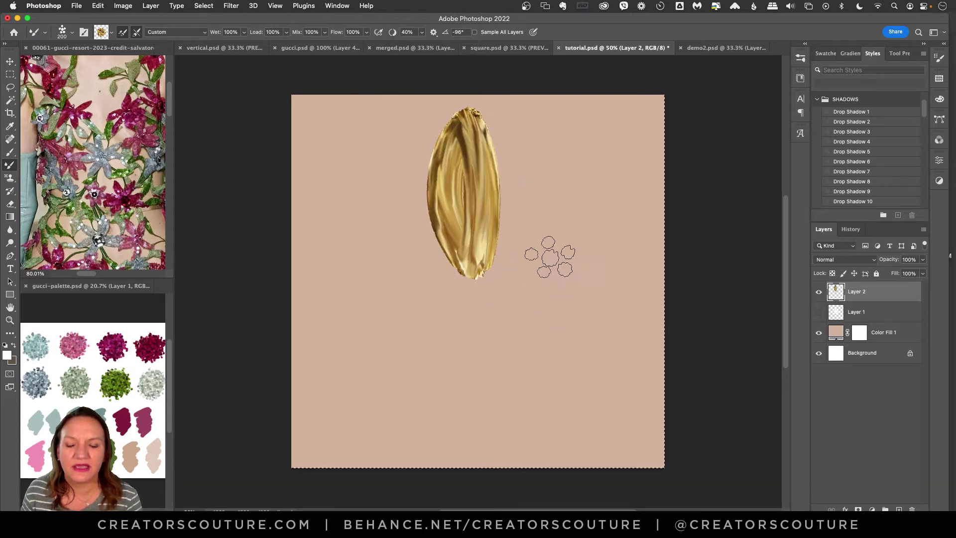
{"action": "key", "text": "super+z"}
Examine the painted flowers in square.psd and demo2.psd, then return to tutorial.psd
{"action": "left_click", "coordinate": [510, 55]}
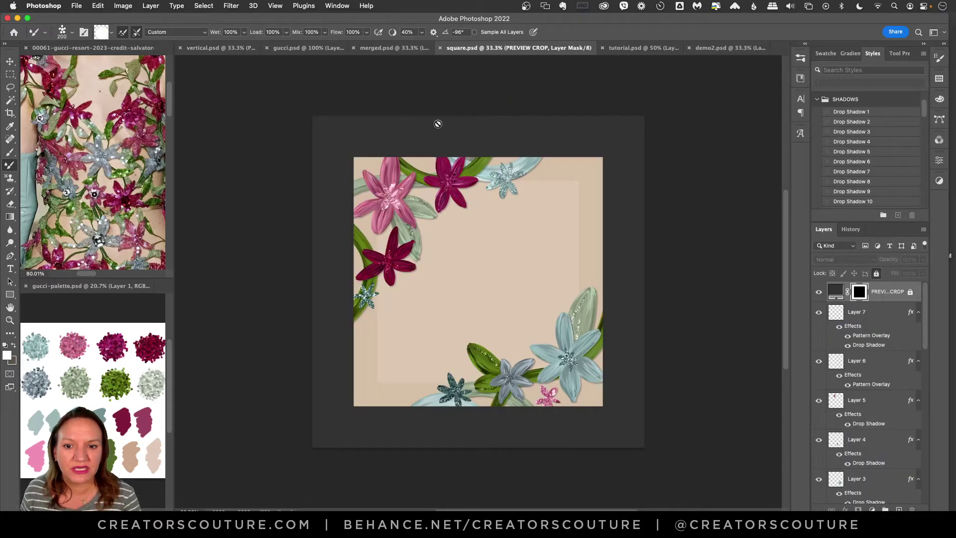
{"action": "left_click", "coordinate": [691, 50]}
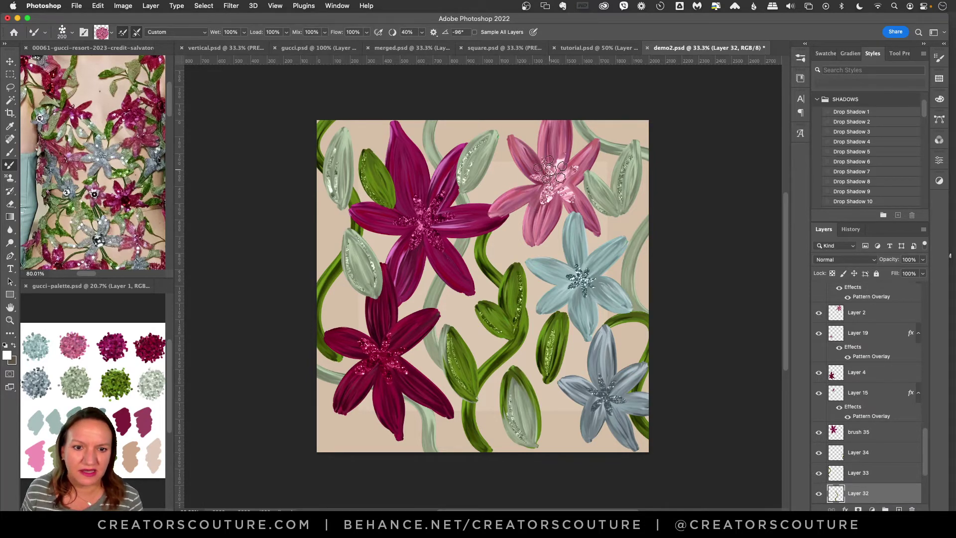
{"action": "left_click", "coordinate": [580, 51]}
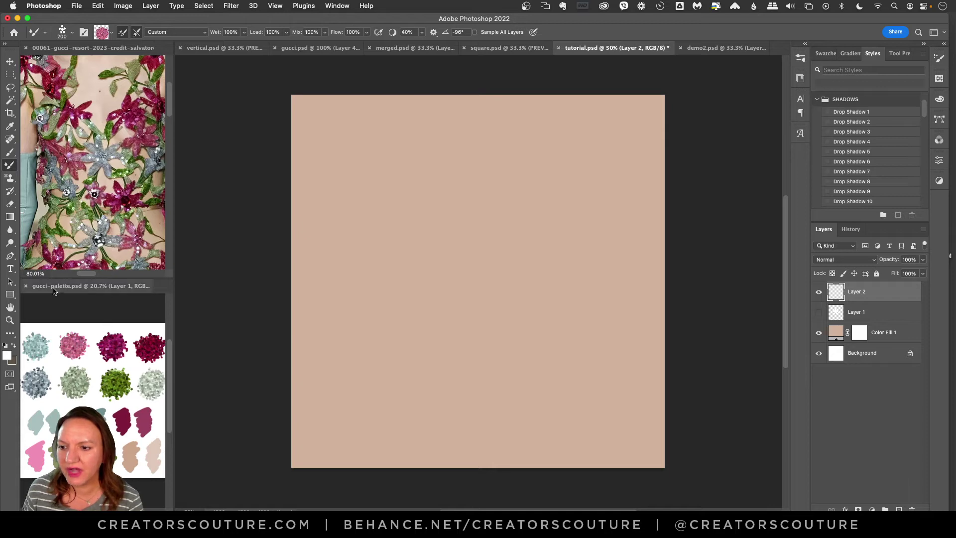
Reselect the "35 wet paint studio LOADED" brush preset to restore its saved gold load and 10% smoothing
{"action": "left_click", "coordinate": [800, 57]}
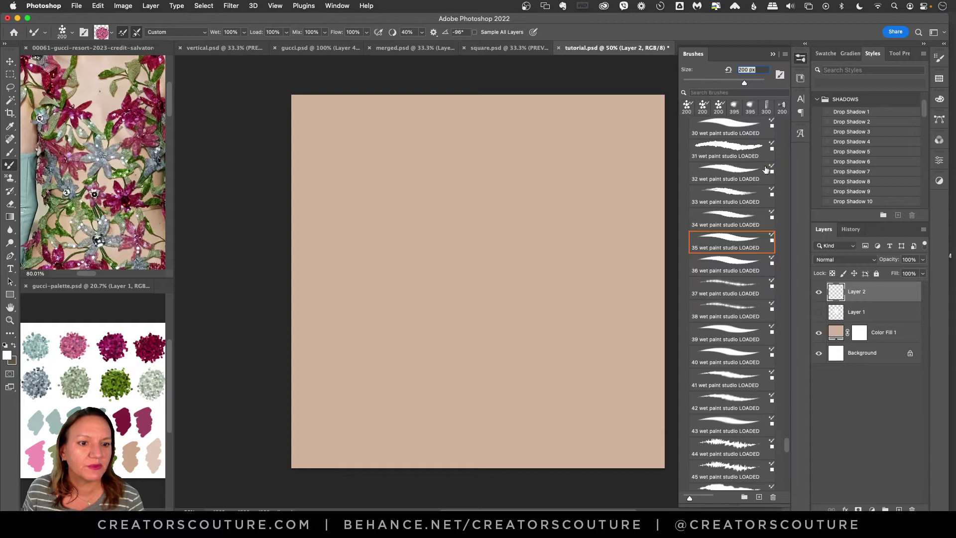
{"action": "left_click", "coordinate": [715, 249]}
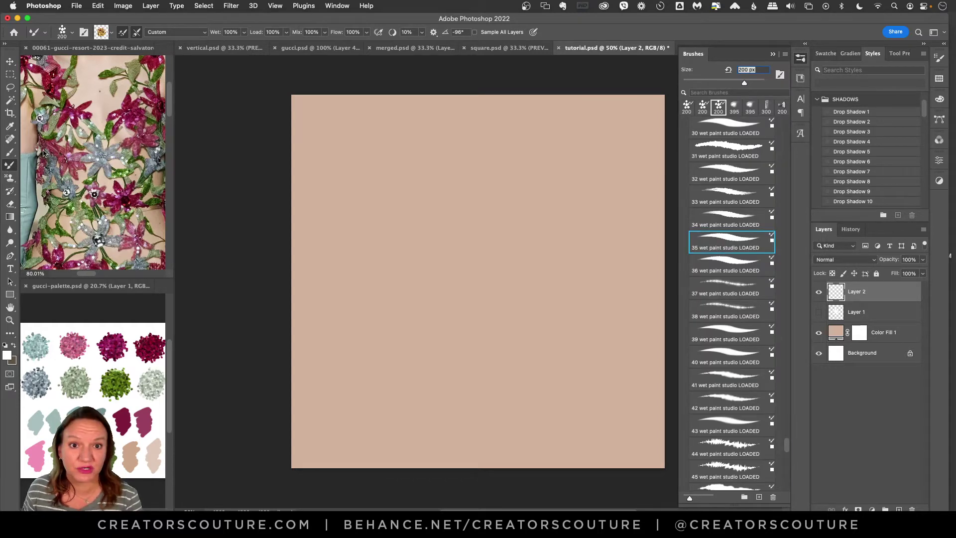
{"action": "left_click", "coordinate": [800, 57]}
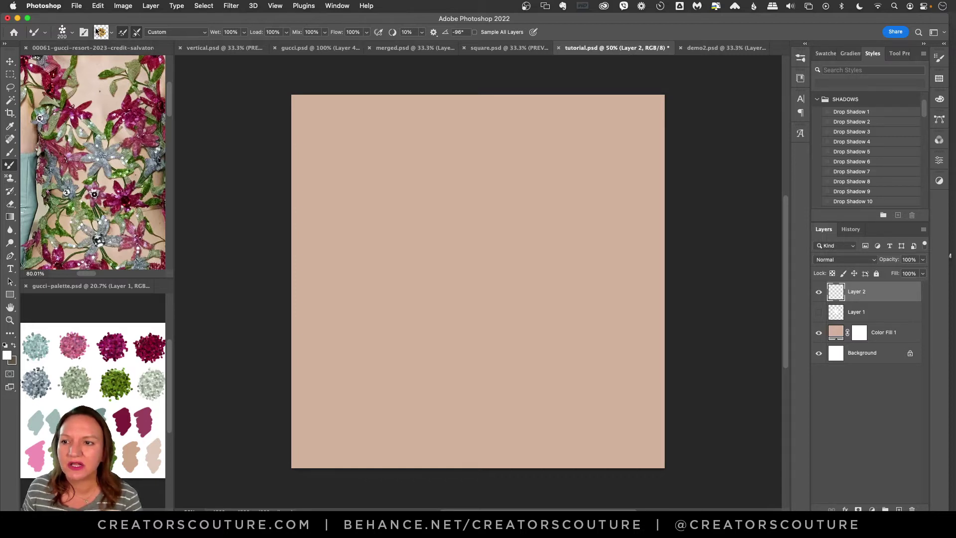
Load the mixer brush with the magenta glitter swatch from Layer 1 of gucci-palette.psd
{"action": "left_click", "coordinate": [68, 299]}
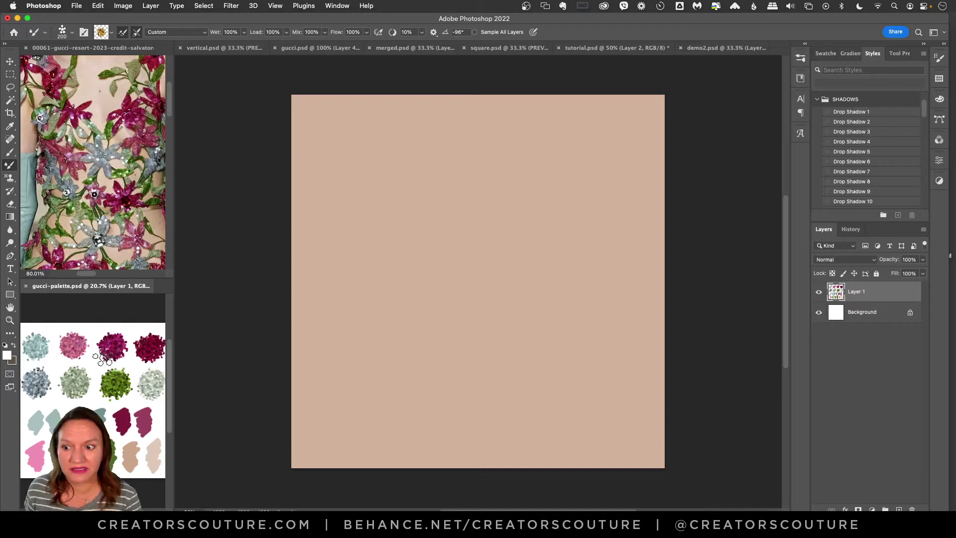
{"action": "left_click", "coordinate": [89, 170]}
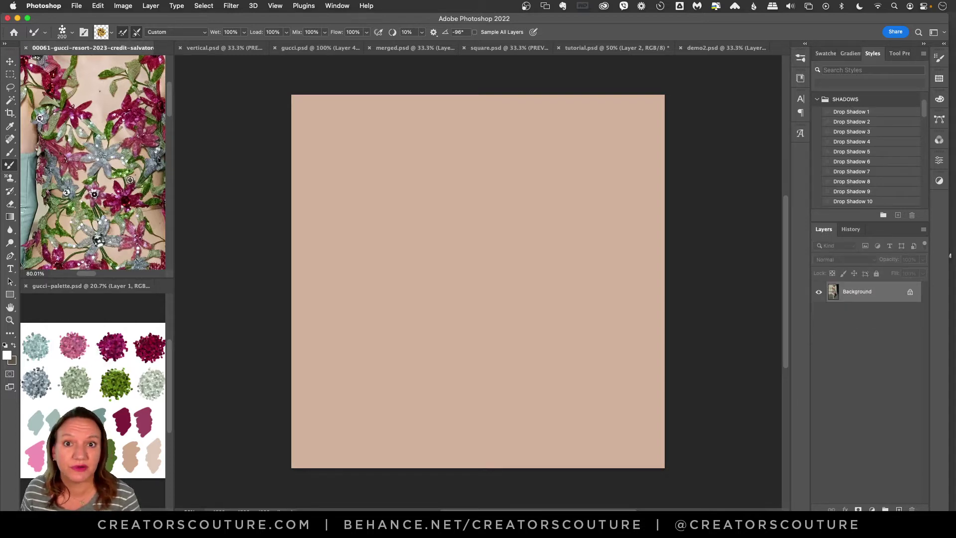
{"action": "left_click", "coordinate": [69, 311]}
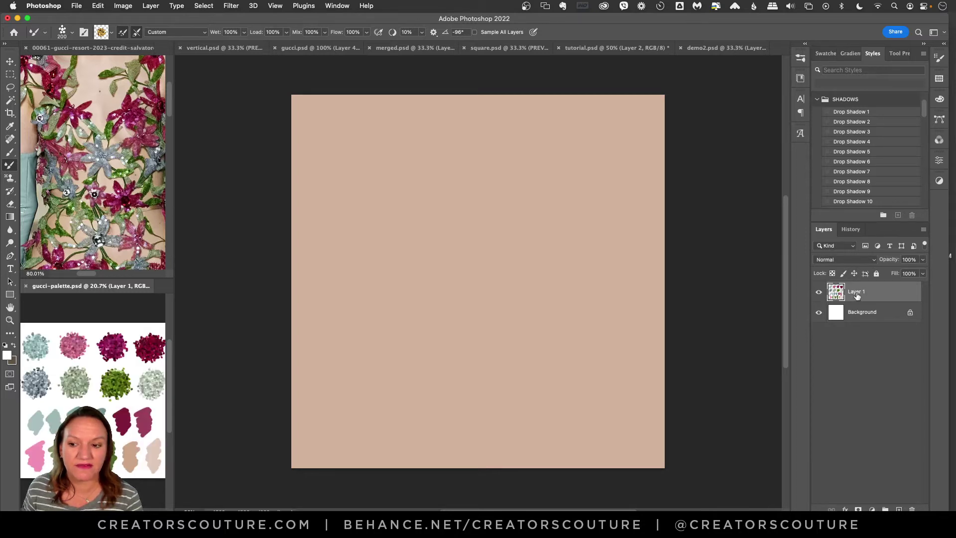
{"action": "left_click", "coordinate": [112, 346], "text": "alt"}
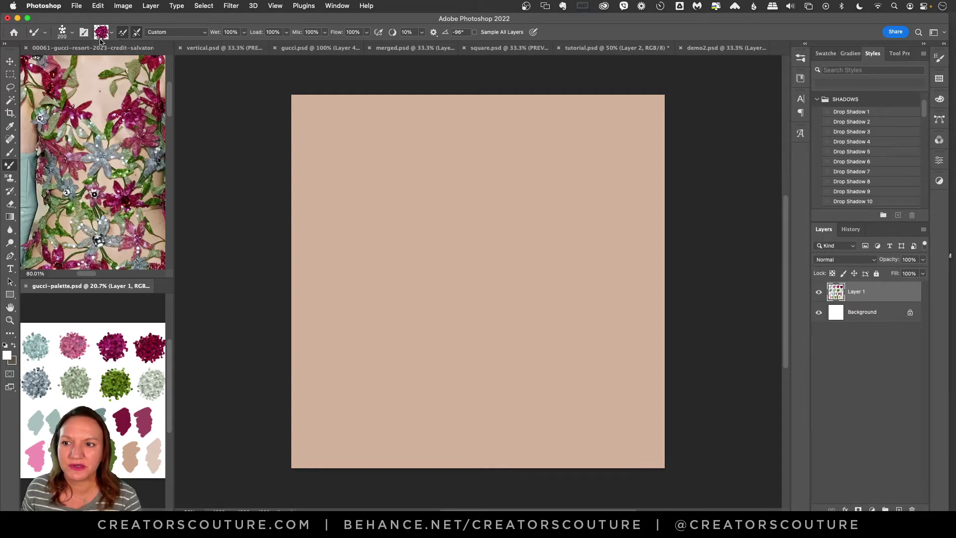
Paint an upright magenta petal on Layer 2 of tutorial.psd with two curved outer strokes and a filled centre
{"action": "left_click", "coordinate": [481, 179]}
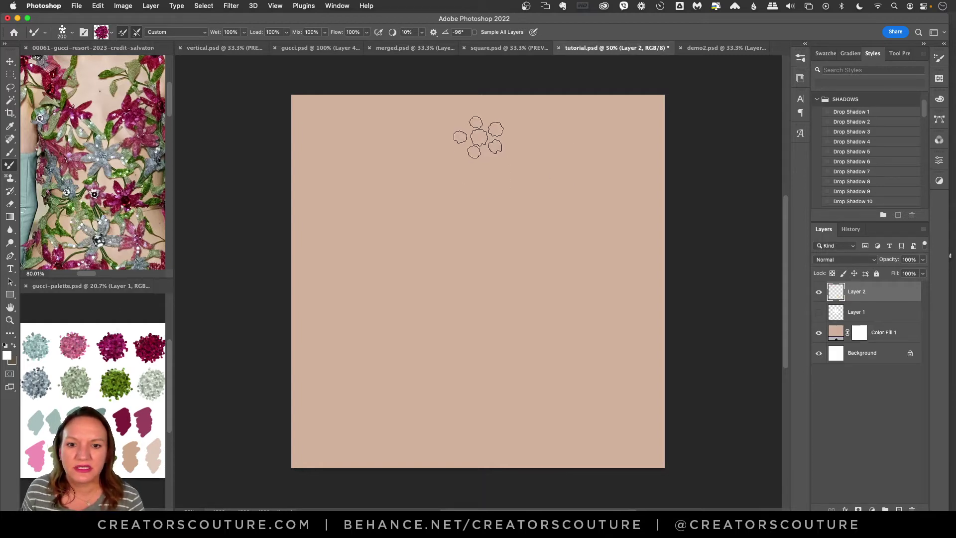
{"action": "left_click_drag", "start_coordinate": [477, 130], "coordinate": [486, 262]}
{"action": "key", "text": "cmd+z"}
{"action": "mouse_move", "coordinate": [487, 134]}
{"action": "left_mouse_down"}
{"action": "mouse_move", "coordinate": [454, 191]}
{"action": "mouse_move", "coordinate": [478, 264]}
{"action": "left_mouse_up"}
{"action": "mouse_move", "coordinate": [488, 122]}
{"action": "left_mouse_down"}
{"action": "mouse_move", "coordinate": [499, 217]}
{"action": "mouse_move", "coordinate": [481, 279]}
{"action": "left_mouse_up"}
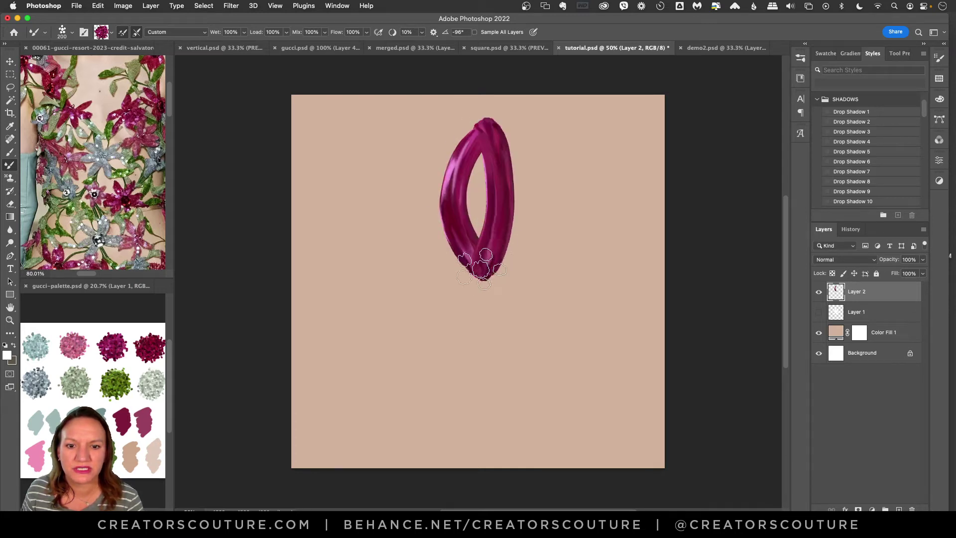
{"action": "mouse_move", "coordinate": [485, 134]}
{"action": "left_mouse_down"}
{"action": "mouse_move", "coordinate": [477, 228]}
{"action": "mouse_move", "coordinate": [480, 279]}
{"action": "left_mouse_up"}
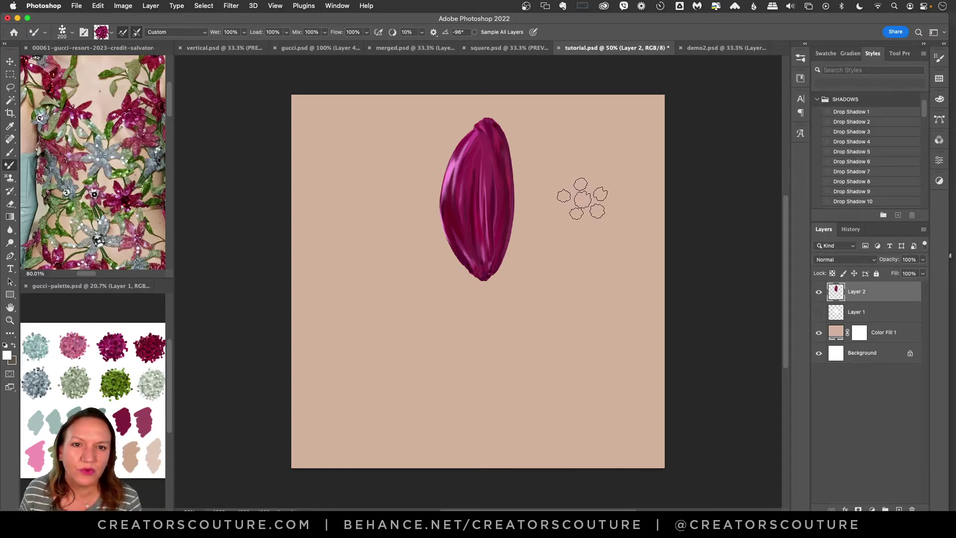
Paint a filled magenta petal on Layer 2 angled up and to the right from the upright petal's base
{"action": "mouse_move", "coordinate": [581, 194]}
{"action": "left_mouse_down"}
{"action": "mouse_move", "coordinate": [558, 203]}
{"action": "mouse_move", "coordinate": [487, 298]}
{"action": "left_mouse_up"}
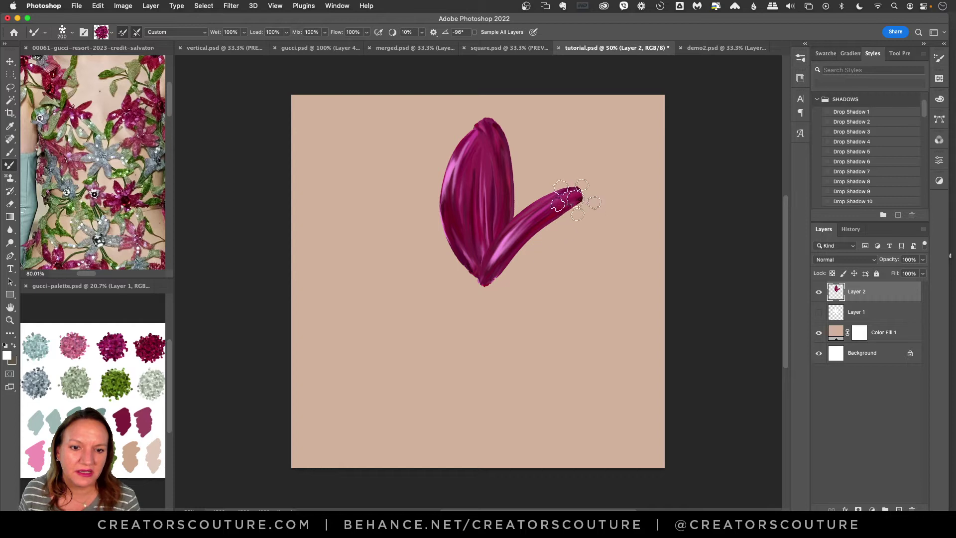
{"action": "left_click_drag", "start_coordinate": [575, 203], "coordinate": [492, 292]}
{"action": "key", "text": "super+z"}
{"action": "left_click_drag", "start_coordinate": [575, 201], "coordinate": [480, 291]}
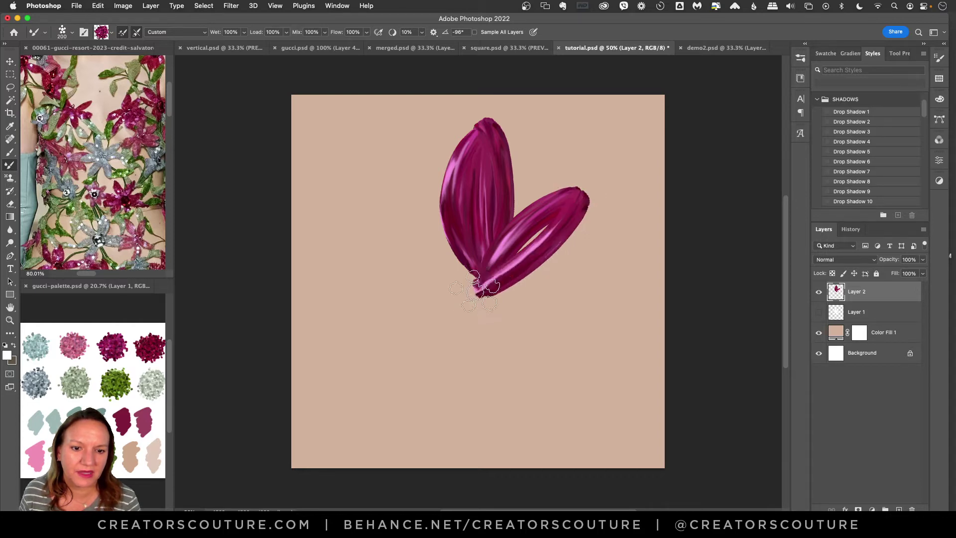
{"action": "key", "text": "super+z"}
{"action": "mouse_move", "coordinate": [581, 198]}
{"action": "left_mouse_down"}
{"action": "mouse_move", "coordinate": [572, 218]}
{"action": "mouse_move", "coordinate": [488, 285]}
{"action": "left_mouse_up"}
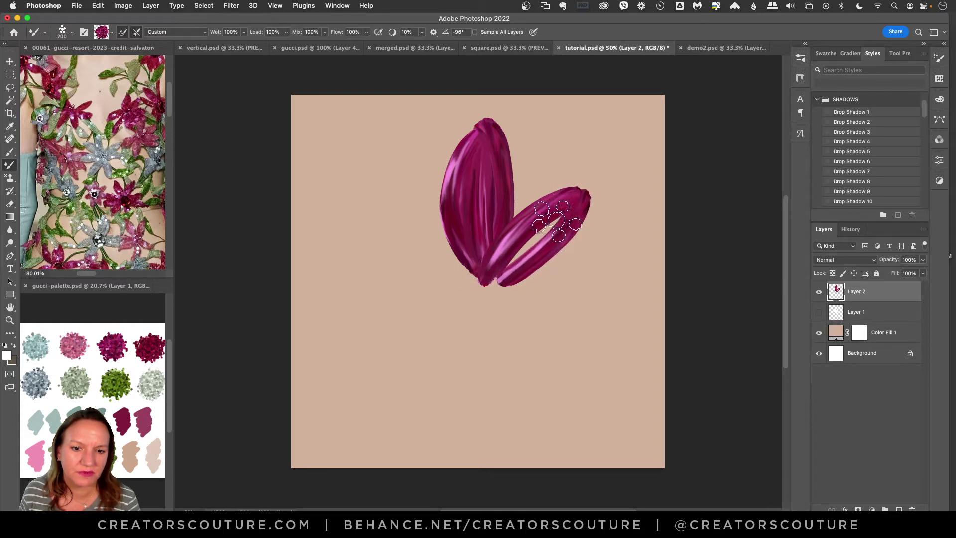
{"action": "left_click_drag", "start_coordinate": [572, 209], "coordinate": [498, 287]}
Paint and fill a magenta petal angled up and to the left from the flower's centre
{"action": "mouse_move", "coordinate": [390, 214]}
{"action": "left_mouse_down"}
{"action": "mouse_move", "coordinate": [417, 219]}
{"action": "mouse_move", "coordinate": [465, 299]}
{"action": "left_mouse_up"}
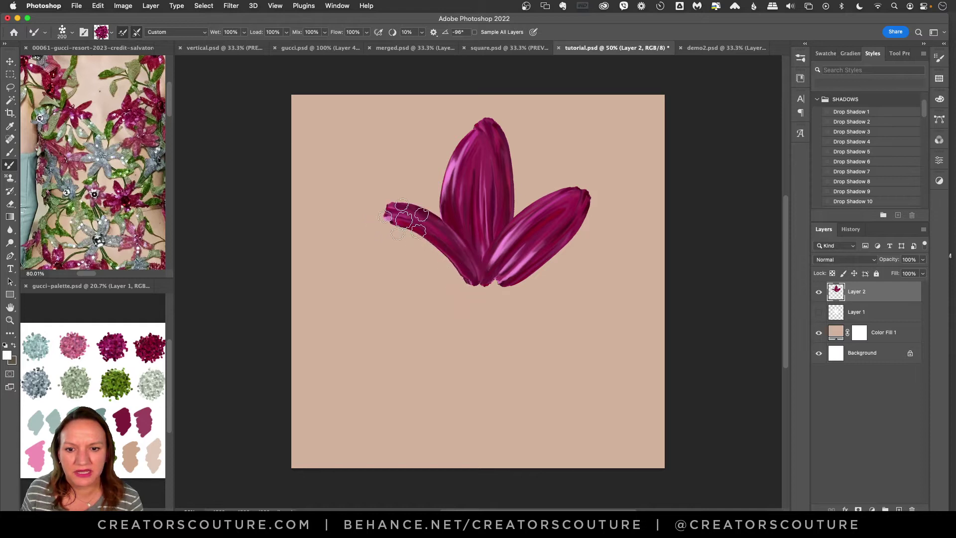
{"action": "left_click_drag", "start_coordinate": [386, 212], "coordinate": [433, 271]}
{"action": "mouse_move", "coordinate": [421, 219]}
{"action": "left_mouse_down"}
{"action": "mouse_move", "coordinate": [421, 331]}
{"action": "mouse_move", "coordinate": [437, 380]}
{"action": "left_mouse_up"}
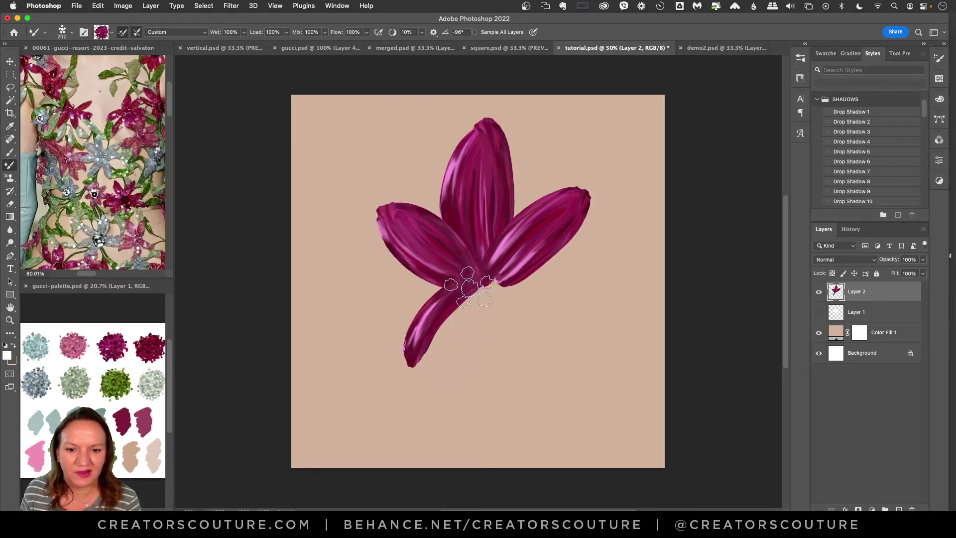
{"action": "left_click_drag", "start_coordinate": [463, 282], "coordinate": [433, 354]}
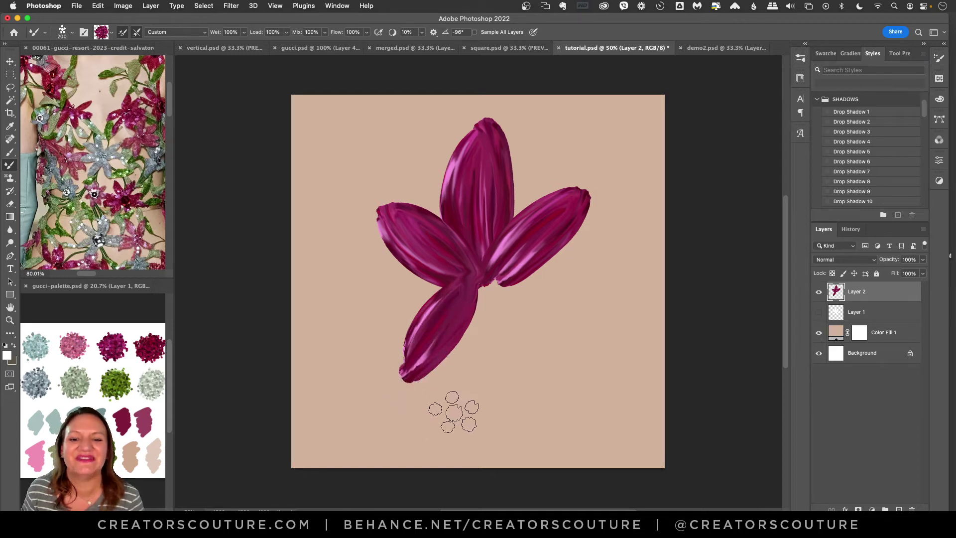
{"action": "key", "text": "super+z"}
{"action": "key", "text": "super+z"}
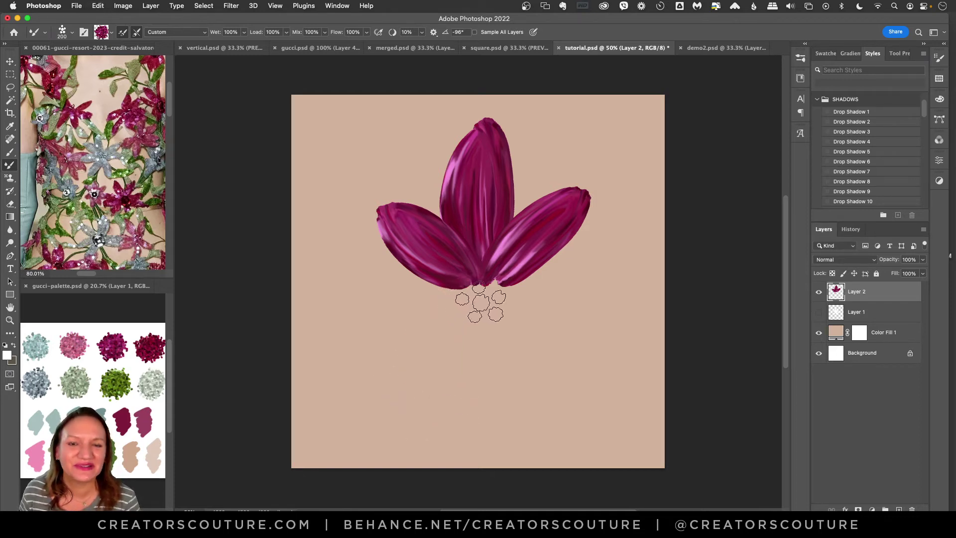
{"action": "left_click_drag", "start_coordinate": [475, 282], "coordinate": [425, 368]}
{"action": "key", "text": "super+z"}
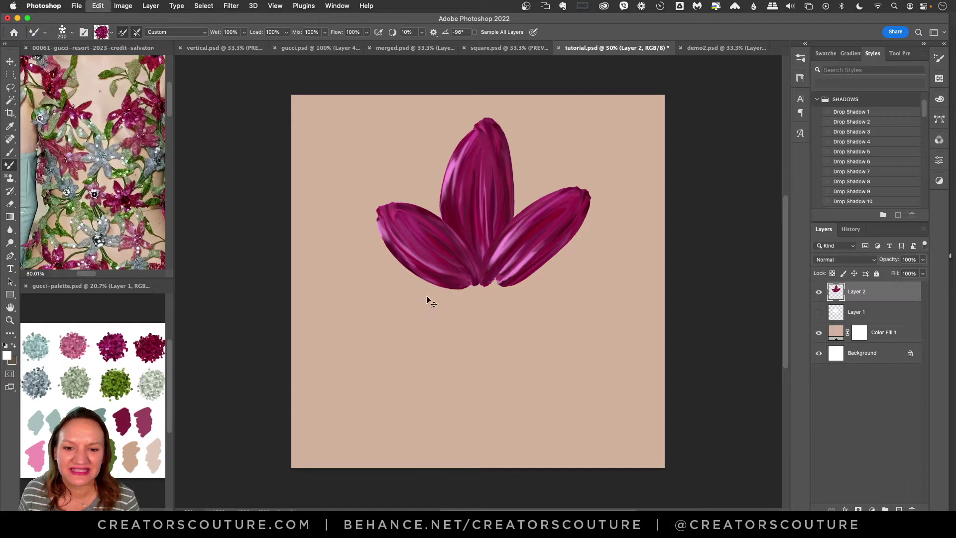
{"action": "mouse_move", "coordinate": [479, 282]}
{"action": "left_mouse_down"}
{"action": "mouse_move", "coordinate": [401, 321]}
{"action": "mouse_move", "coordinate": [386, 383]}
{"action": "left_mouse_up"}
{"action": "key", "text": "super+z"}
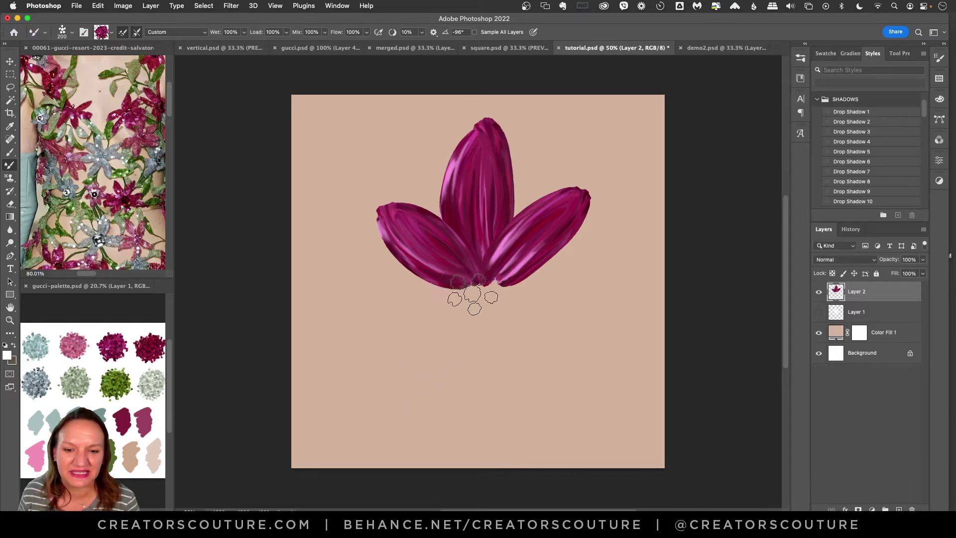
Paint the lower-left, downward and lower-right magenta petals to complete the six-petal flower on Layer 2
{"action": "mouse_move", "coordinate": [468, 284]}
{"action": "left_mouse_down"}
{"action": "mouse_move", "coordinate": [427, 363]}
{"action": "mouse_move", "coordinate": [455, 273]}
{"action": "mouse_move", "coordinate": [423, 338]}
{"action": "mouse_move", "coordinate": [446, 308]}
{"action": "left_mouse_up"}
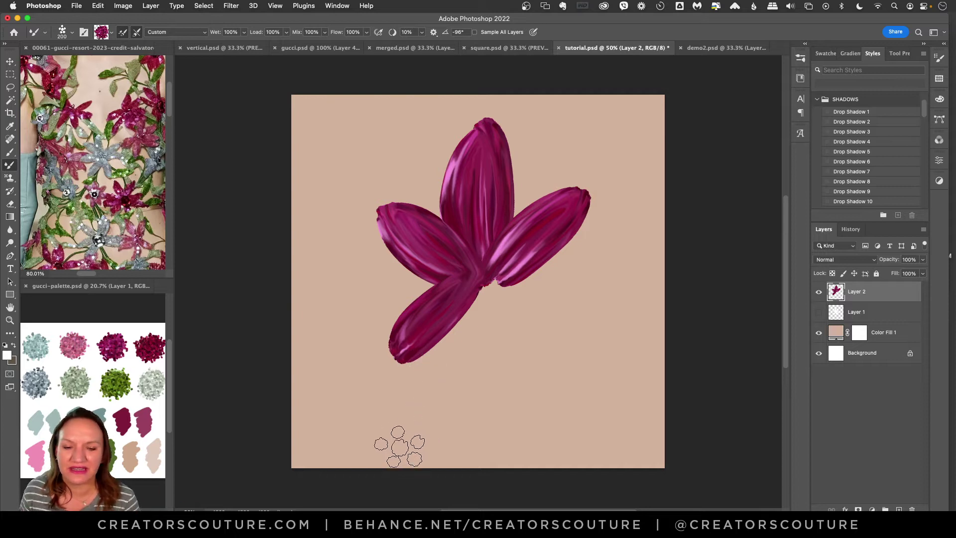
{"action": "mouse_move", "coordinate": [473, 274]}
{"action": "left_mouse_down"}
{"action": "mouse_move", "coordinate": [481, 409]}
{"action": "mouse_move", "coordinate": [518, 400]}
{"action": "left_mouse_up"}
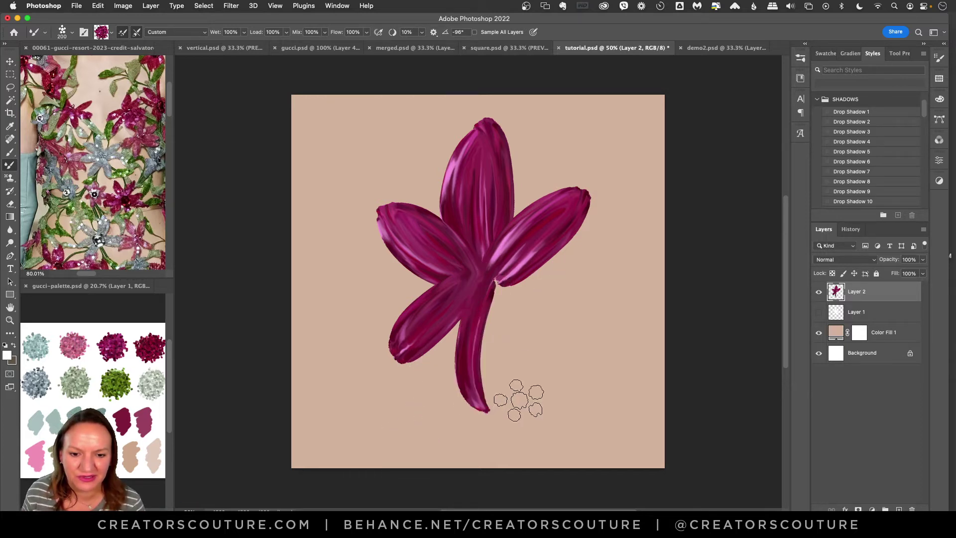
{"action": "mouse_move", "coordinate": [491, 331]}
{"action": "left_mouse_down"}
{"action": "mouse_move", "coordinate": [477, 412]}
{"action": "mouse_move", "coordinate": [484, 329]}
{"action": "mouse_move", "coordinate": [478, 366]}
{"action": "mouse_move", "coordinate": [508, 413]}
{"action": "left_mouse_up"}
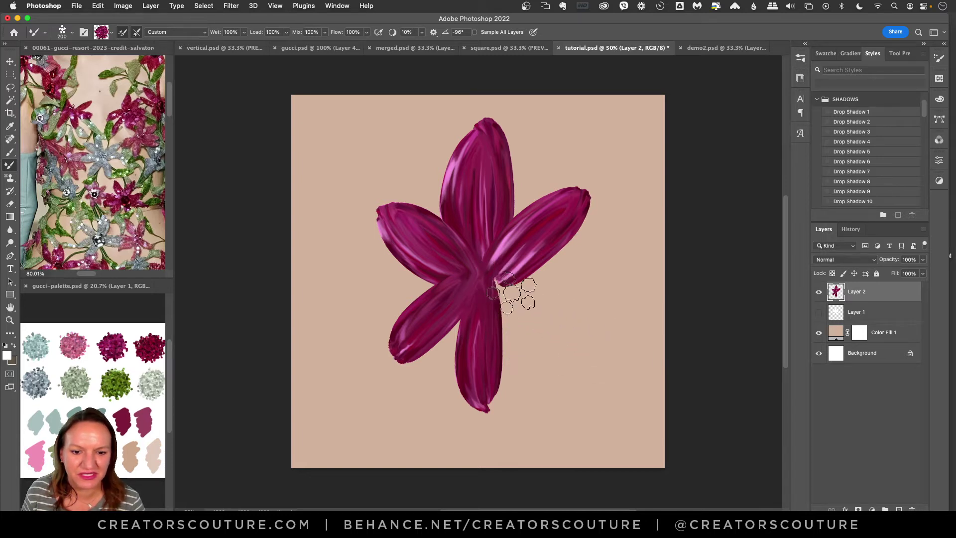
{"action": "left_click_drag", "start_coordinate": [486, 278], "coordinate": [568, 348]}
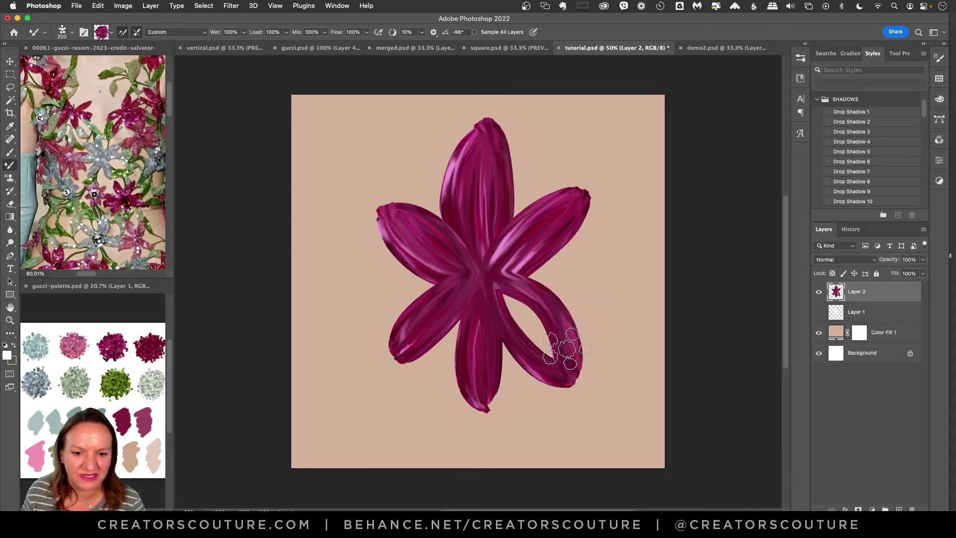
{"action": "left_click_drag", "start_coordinate": [495, 314], "coordinate": [591, 390]}
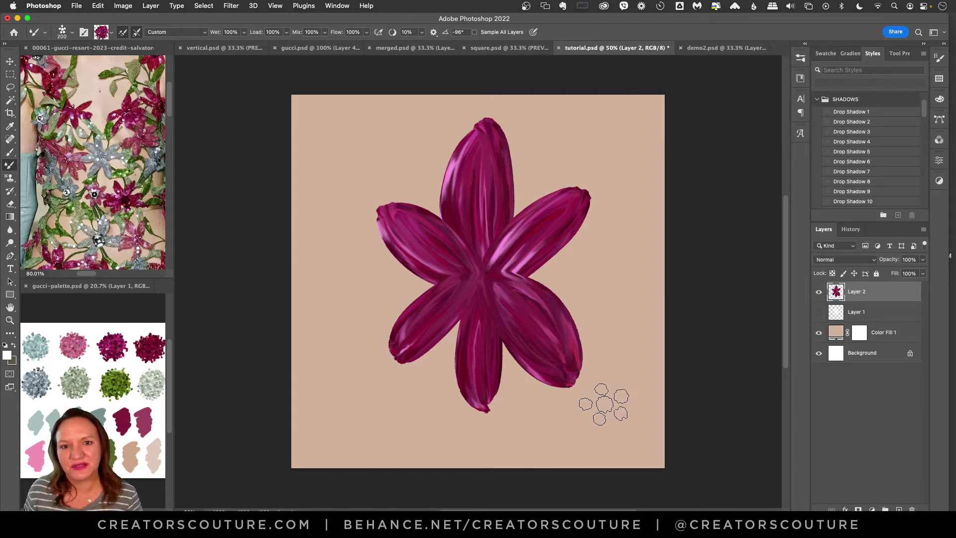
Examine the glitter flower centres up close in demo2.psd, then return to tutorial.psd
{"action": "left_click", "coordinate": [727, 47]}
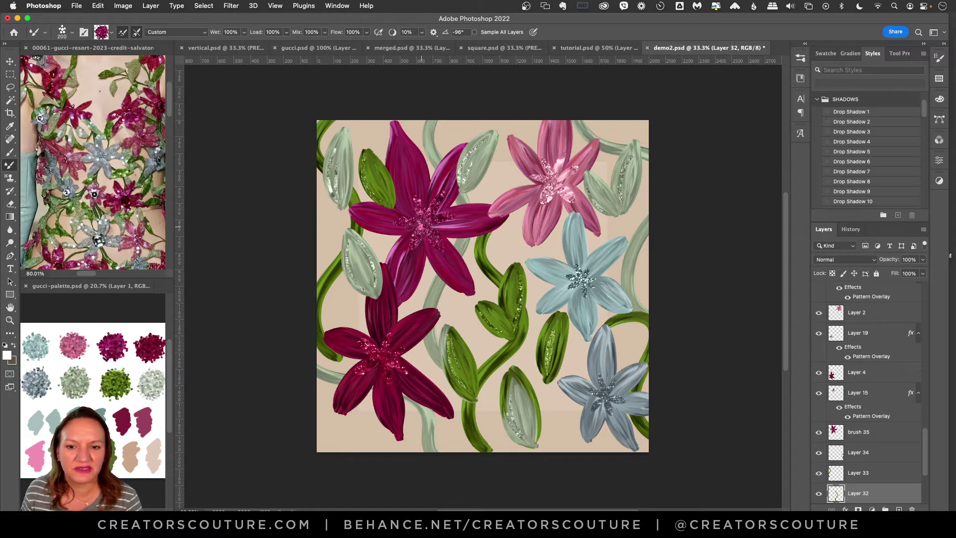
{"action": "left_click", "coordinate": [10, 322]}
{"action": "left_click_drag", "start_coordinate": [423, 200], "coordinate": [448, 205]}
{"action": "left_click", "coordinate": [10, 61]}
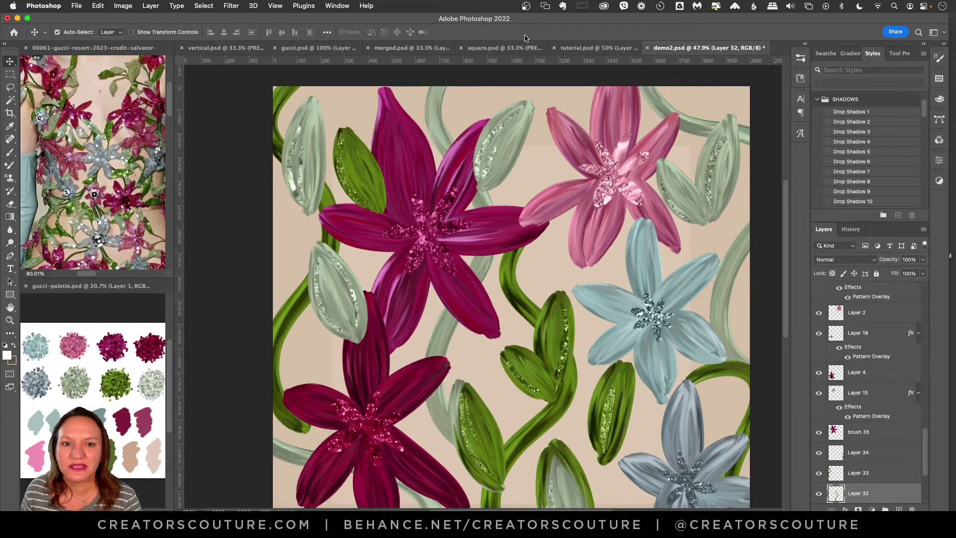
{"action": "left_click", "coordinate": [588, 47]}
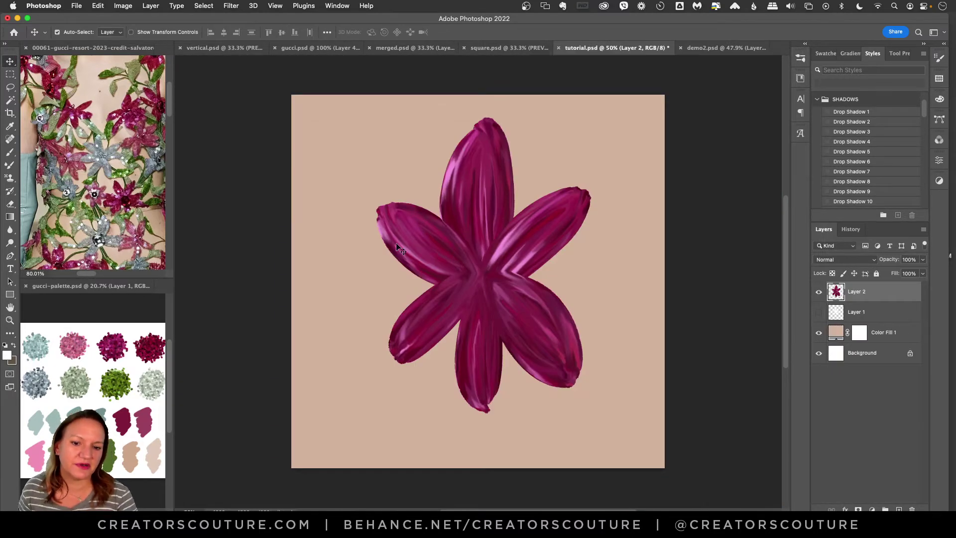
Reselect the Mixer Brush, reduce its size to 125 px, and add a new layer above Layer 2
{"action": "left_click", "coordinate": [14, 161]}
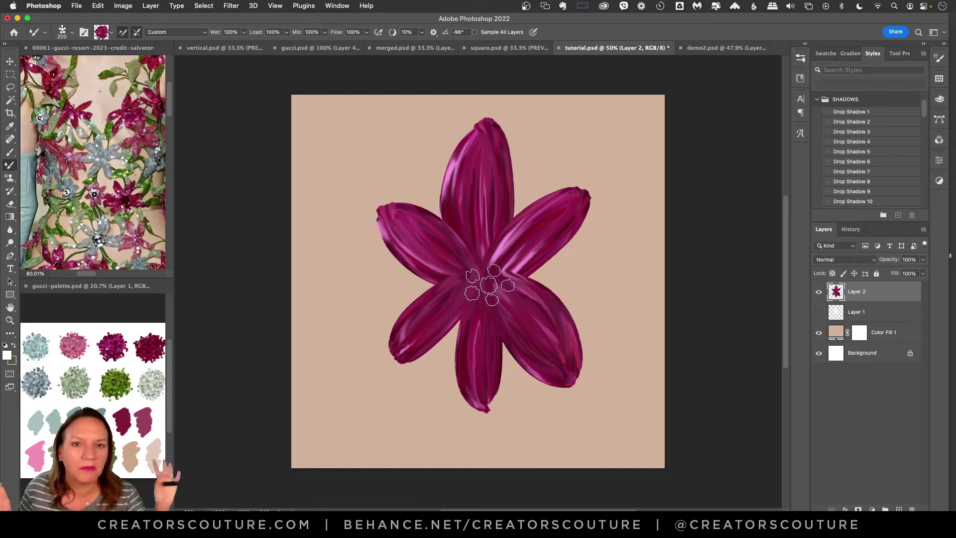
{"action": "key", "text": "bracketleft"}
{"action": "key", "text": "bracketleft"}
{"action": "key", "text": "bracketleft"}
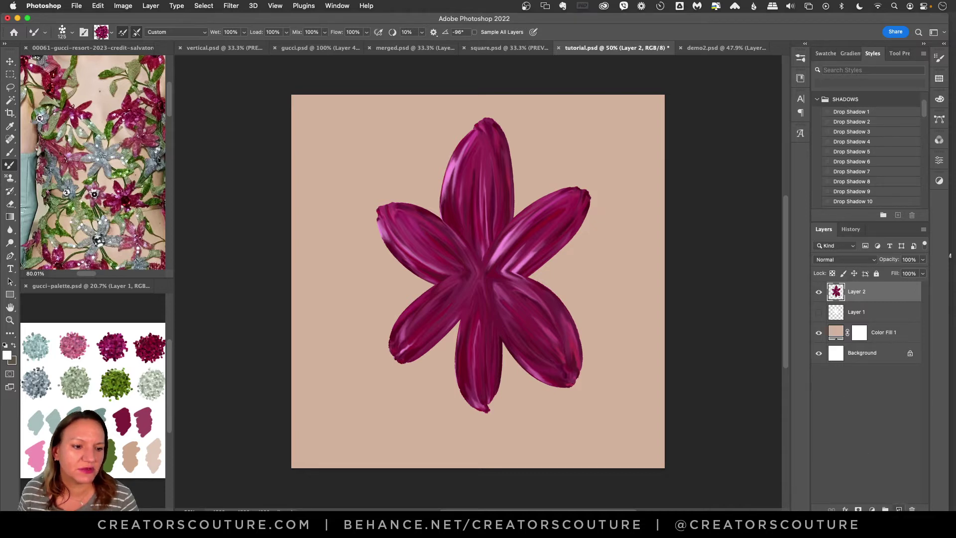
{"action": "left_click", "coordinate": [899, 509]}
Switch to the regular Brush tool and choose the "flower 1" brush preset for tutorial.psd
{"action": "left_click", "coordinate": [800, 78]}
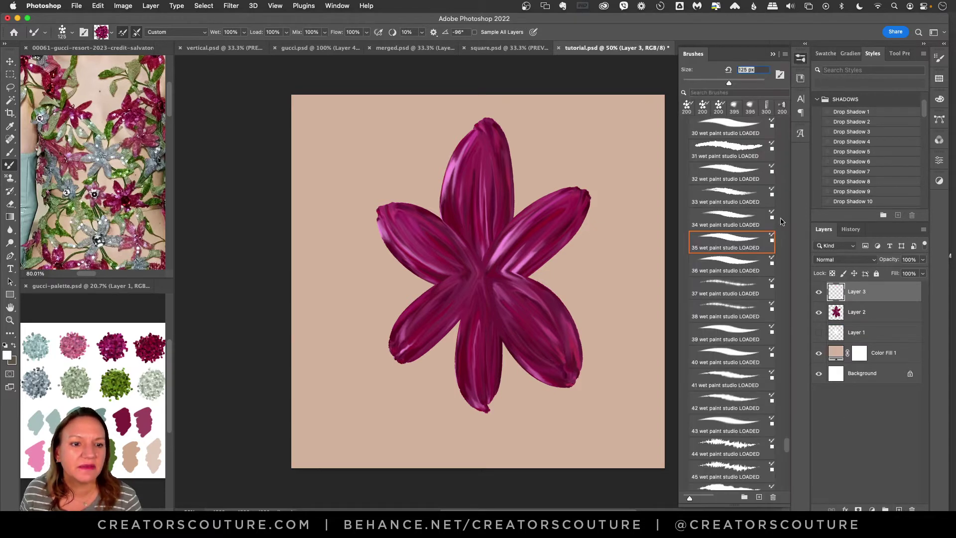
{"action": "left_click", "coordinate": [10, 152]}
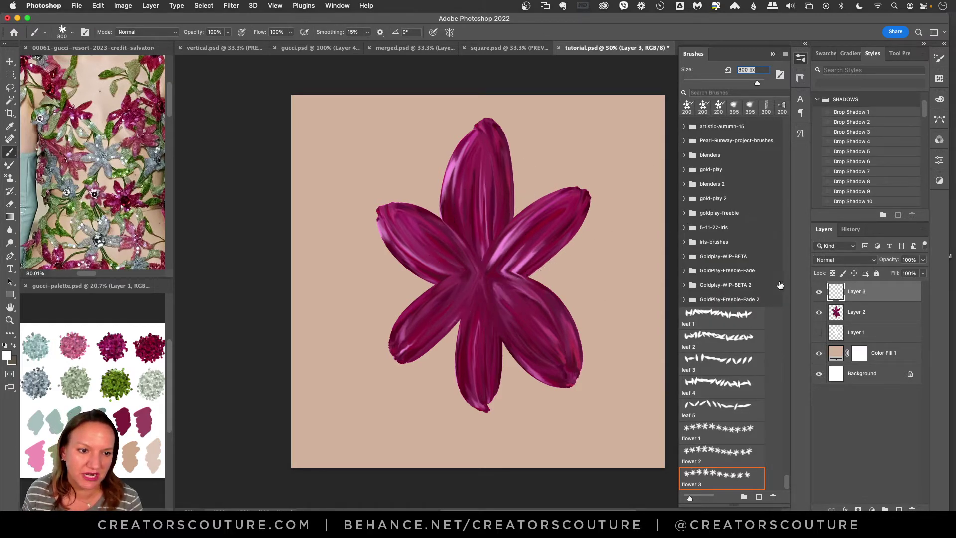
{"action": "mouse_move", "coordinate": [787, 478]}
{"action": "left_mouse_down"}
{"action": "mouse_move", "coordinate": [787, 299]}
{"action": "mouse_move", "coordinate": [804, 105]}
{"action": "left_mouse_up"}
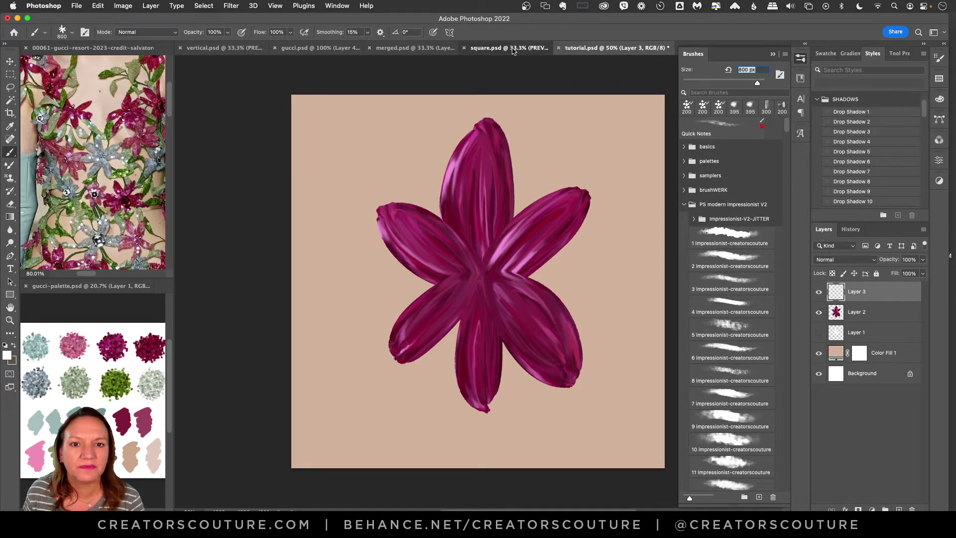
{"action": "left_click", "coordinate": [532, 48]}
{"action": "left_click", "coordinate": [640, 48]}
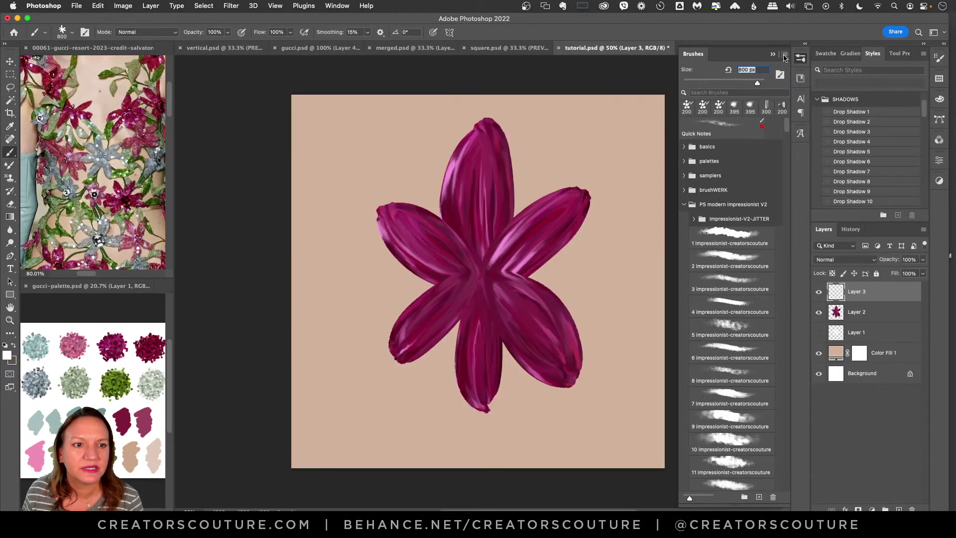
{"action": "left_click", "coordinate": [799, 59]}
{"action": "left_click", "coordinate": [712, 48]}
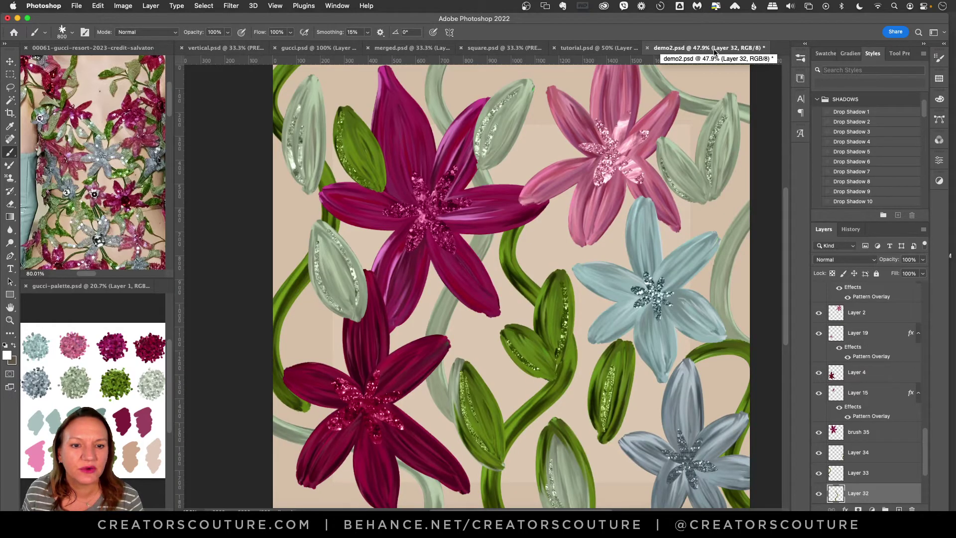
{"action": "left_click", "coordinate": [631, 49]}
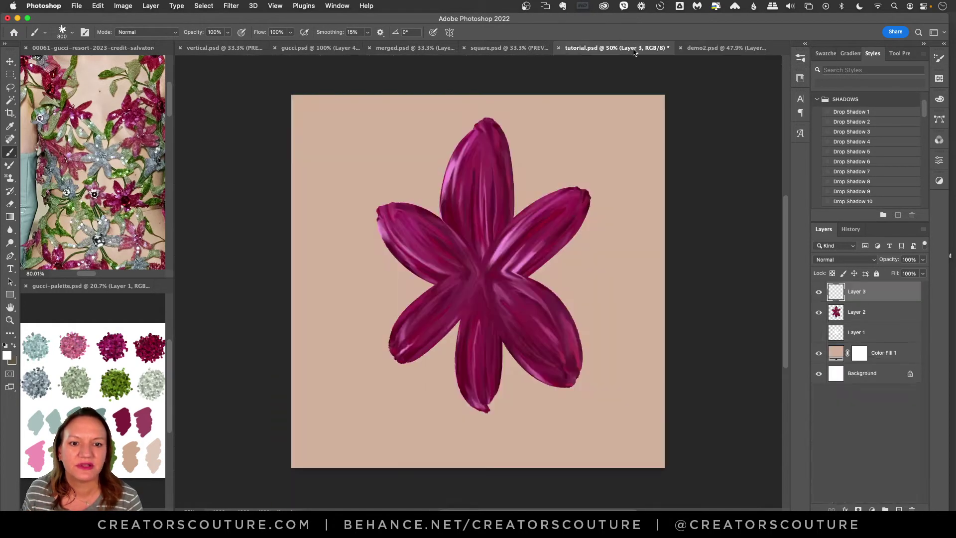
{"action": "left_click", "coordinate": [800, 58]}
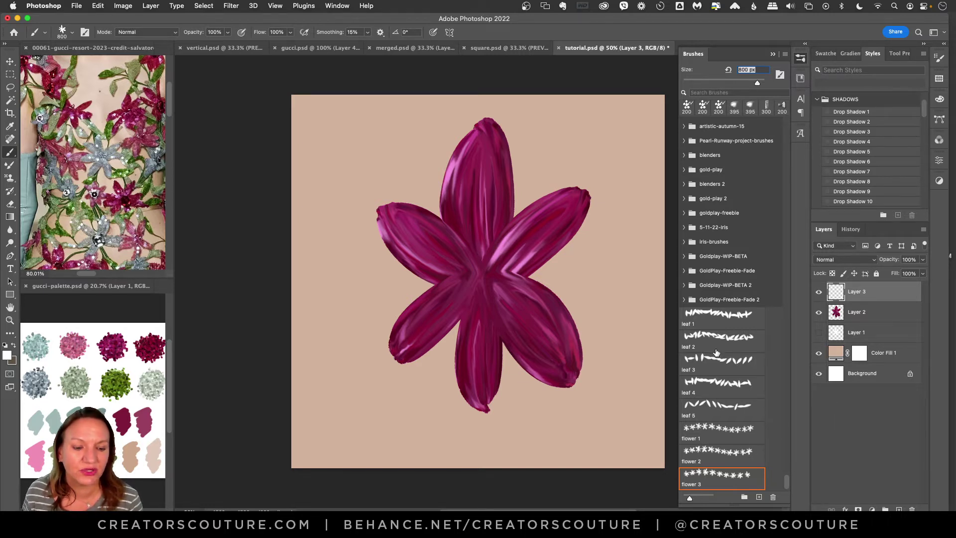
{"action": "left_click", "coordinate": [717, 430]}
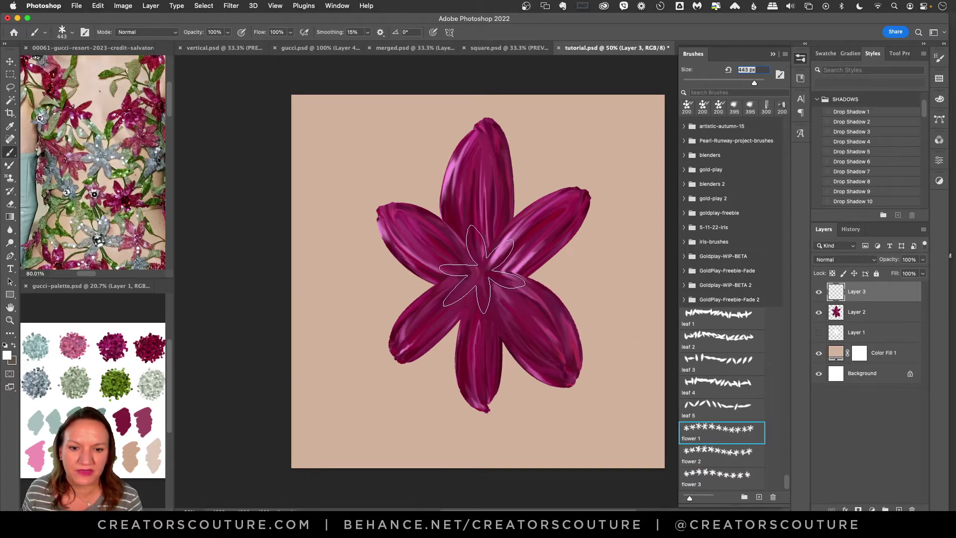
{"action": "left_click", "coordinate": [484, 269]}
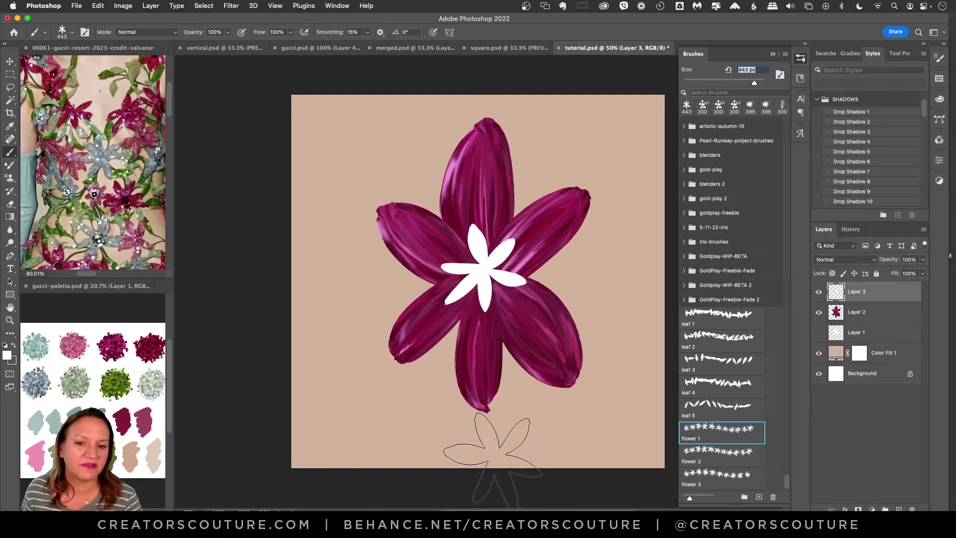
{"action": "key", "text": "super+t"}
{"action": "key", "text": "super+z"}
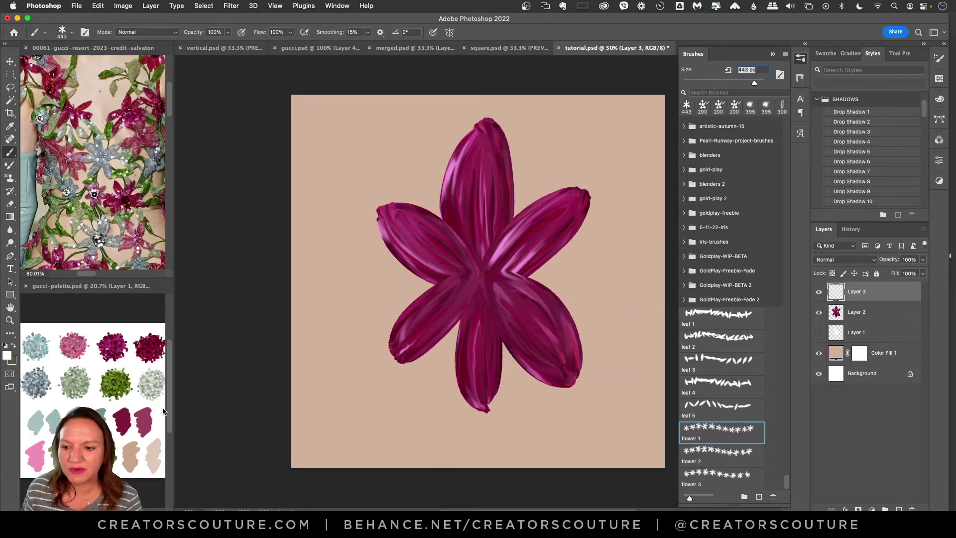
Sample the dark magenta solid paint smear in gucci-palette.psd as the foreground colour and find the "palette" swatch group
{"action": "left_click", "coordinate": [115, 383]}
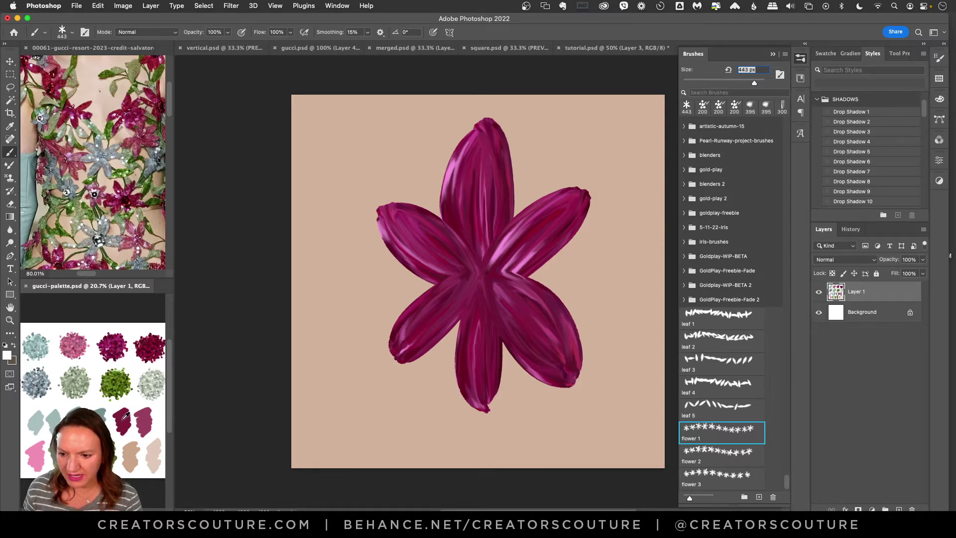
{"action": "left_click", "coordinate": [125, 416], "text": "alt"}
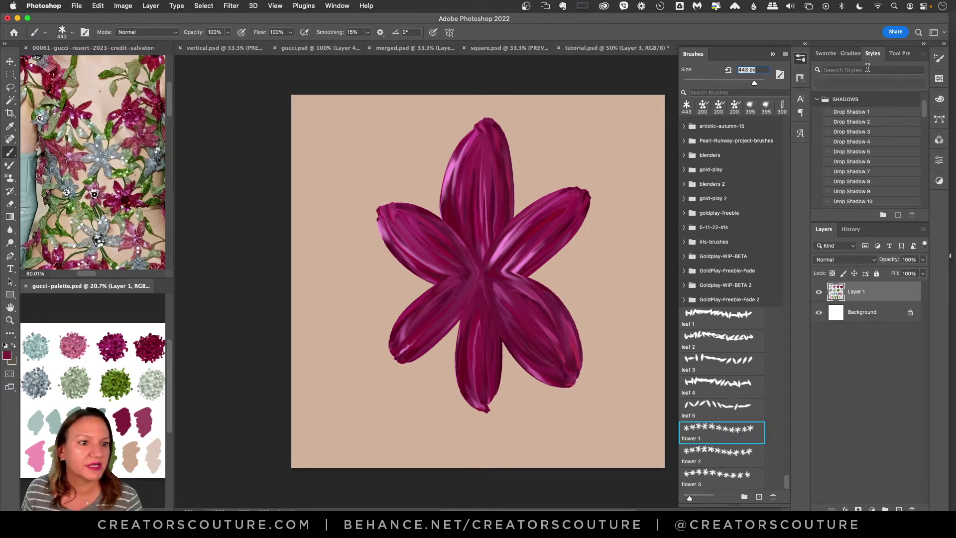
{"action": "left_click", "coordinate": [825, 53]}
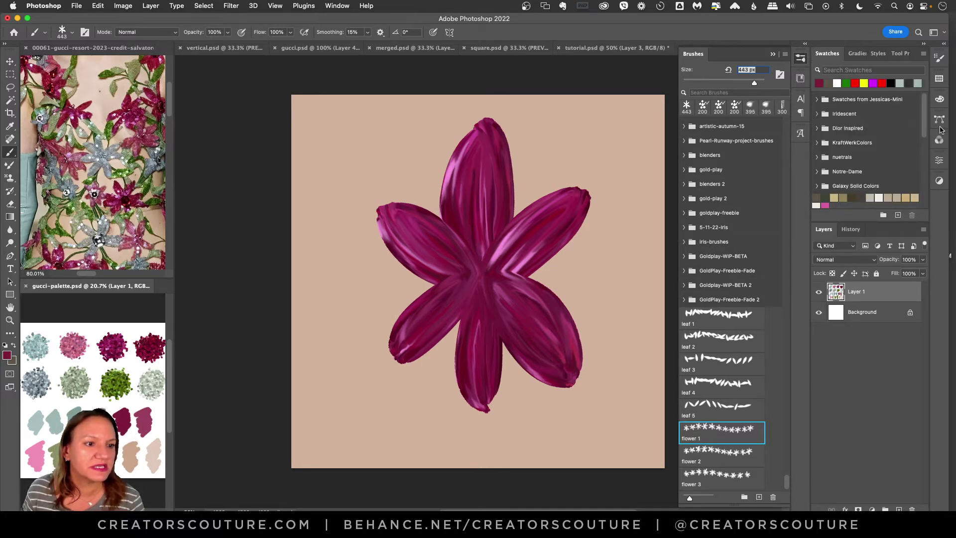
{"action": "scroll", "coordinate": [916, 204], "scroll_direction": "down", "scroll_amount": 10}
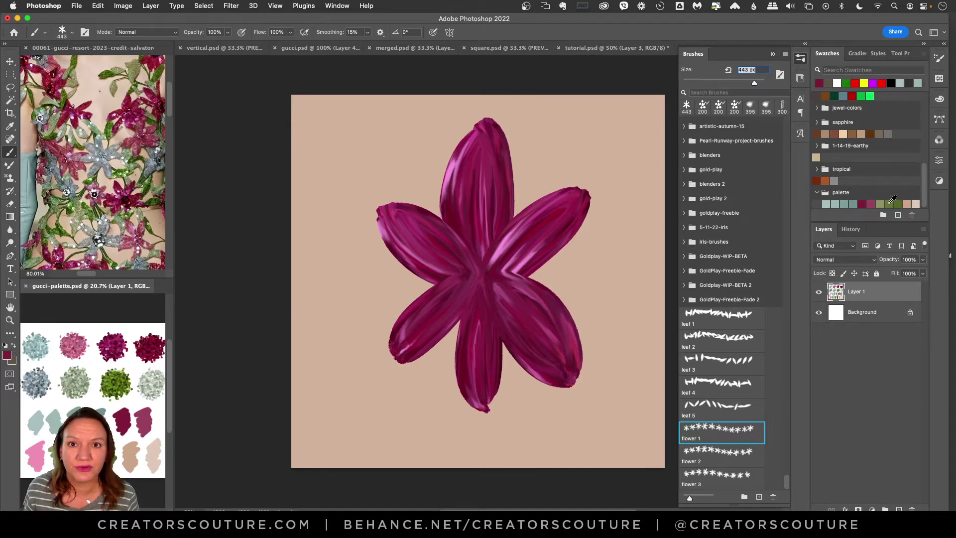
Return to tutorial.psd and stamp one dark magenta "flower 1" shape over the centre of the painted flower on Layer 3
{"action": "left_click", "coordinate": [699, 350]}
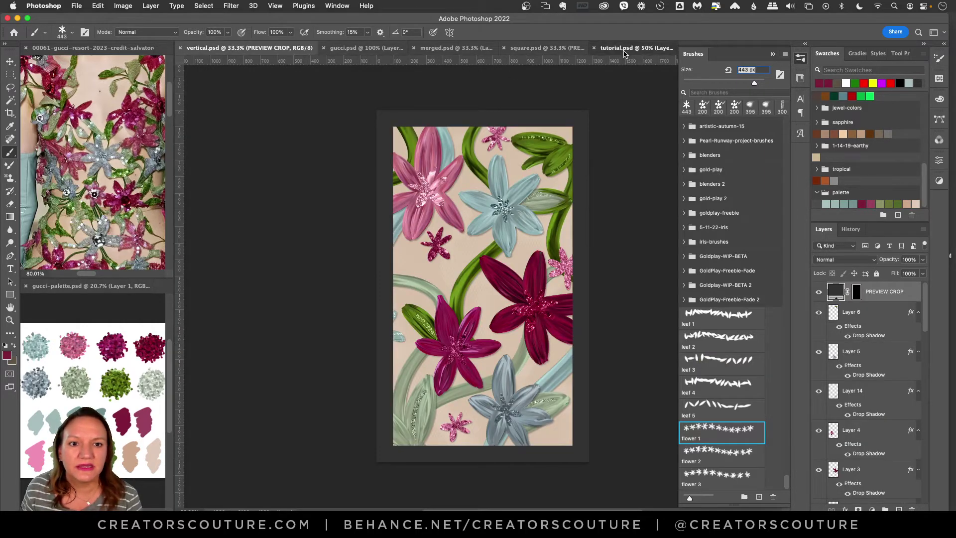
{"action": "left_click", "coordinate": [616, 48]}
{"action": "left_click", "coordinate": [506, 48]}
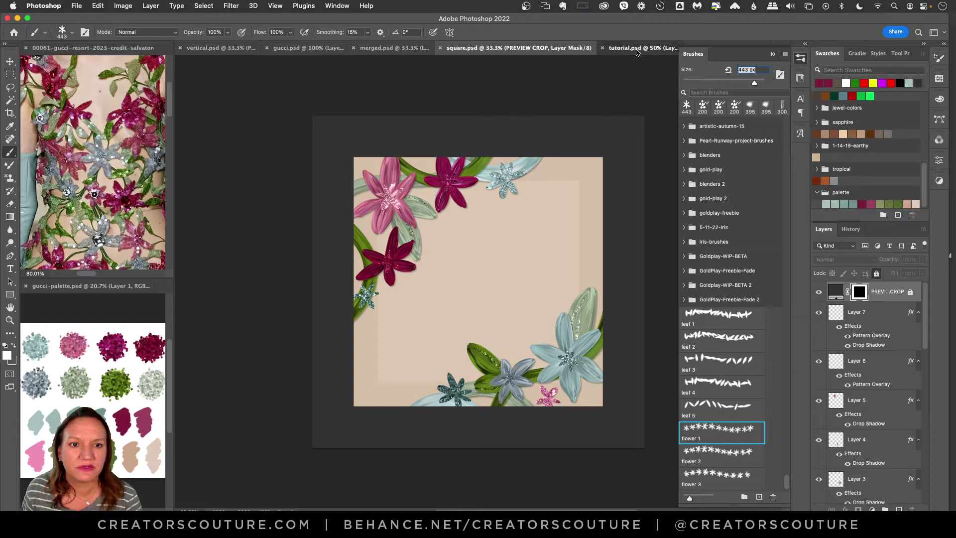
{"action": "left_click", "coordinate": [619, 50]}
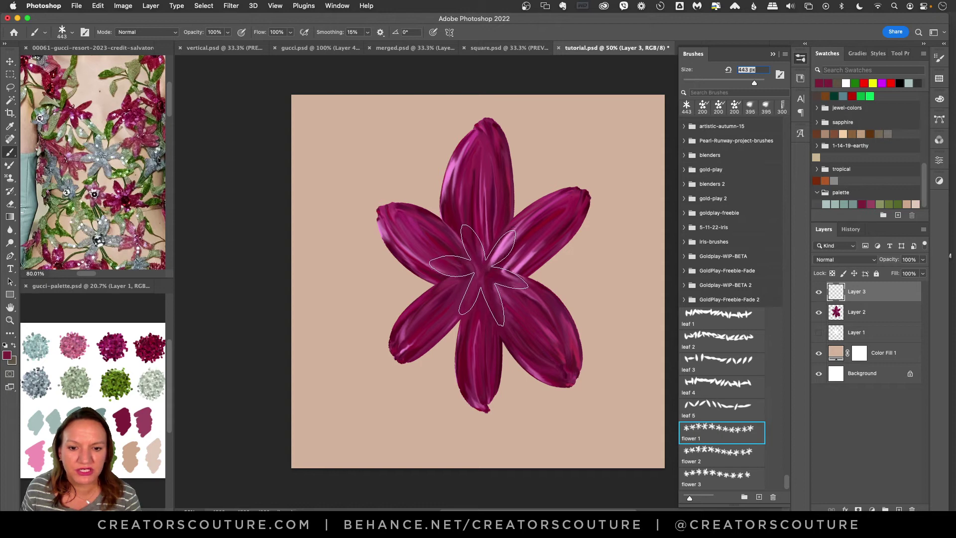
{"action": "left_click", "coordinate": [479, 273]}
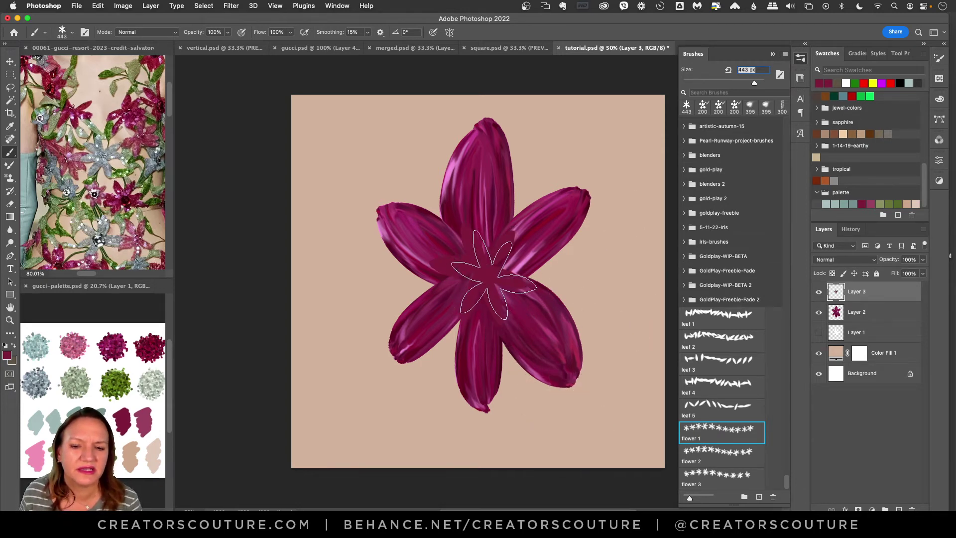
Open the Creative Couture styles library at full height and look through the separately saved layer styles
{"action": "left_click", "coordinate": [801, 78]}
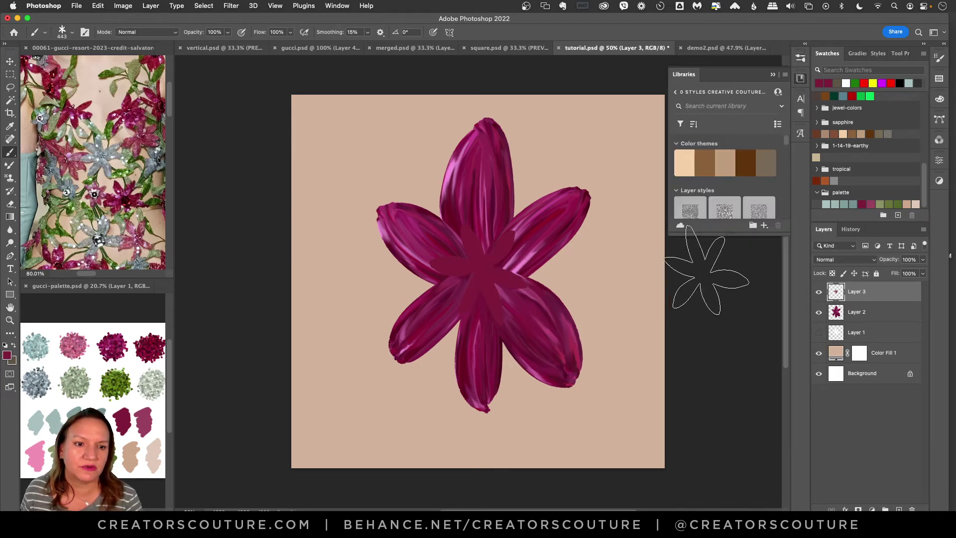
{"action": "left_click_drag", "start_coordinate": [728, 232], "coordinate": [747, 502]}
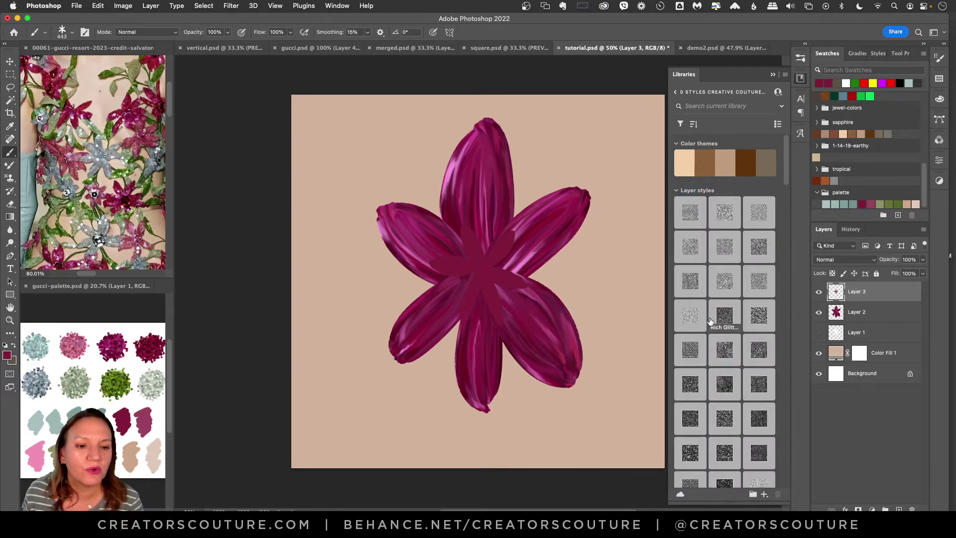
{"action": "left_click", "coordinate": [877, 54]}
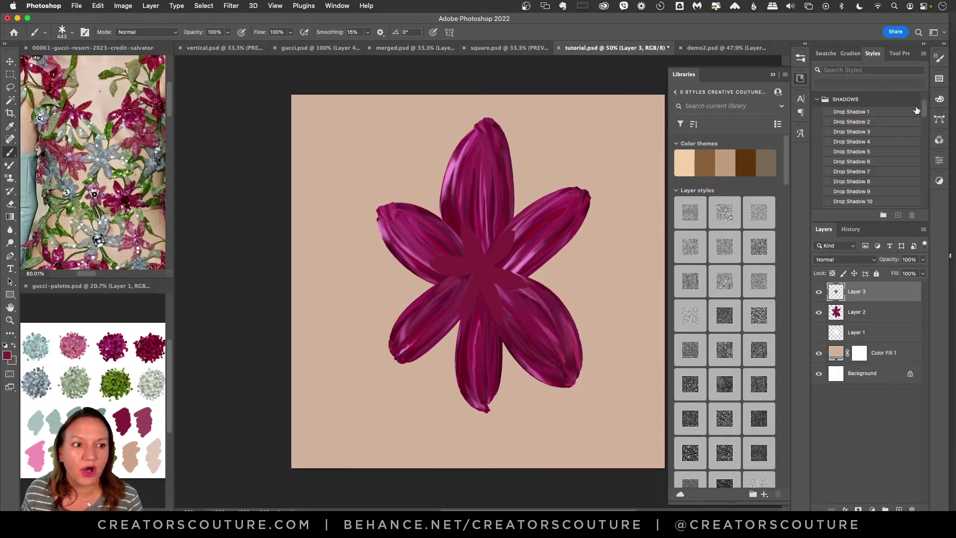
{"action": "left_click_drag", "start_coordinate": [926, 107], "coordinate": [906, 203]}
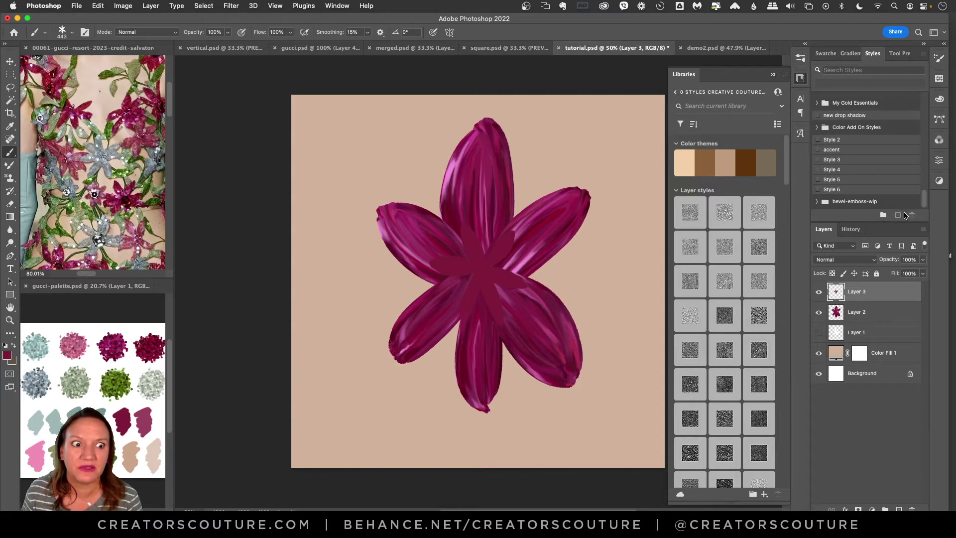
{"action": "scroll", "coordinate": [916, 149], "scroll_direction": "up", "scroll_amount": 10}
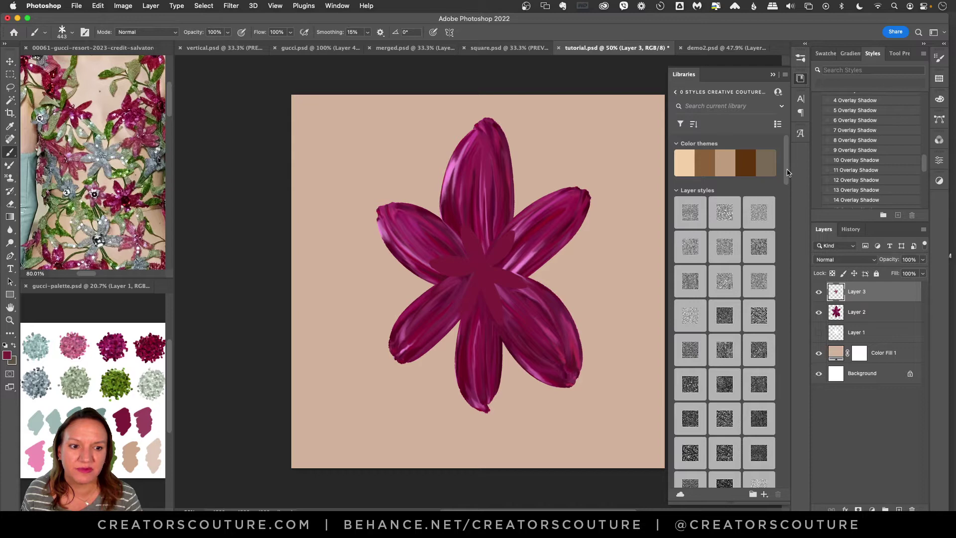
Display the library's layer styles as a named list and return to its beginning
{"action": "scroll", "coordinate": [788, 172], "scroll_direction": "down", "scroll_amount": 5}
{"action": "scroll", "coordinate": [792, 164], "scroll_direction": "up", "scroll_amount": 5}
{"action": "scroll", "coordinate": [791, 166], "scroll_direction": "down", "scroll_amount": 10}
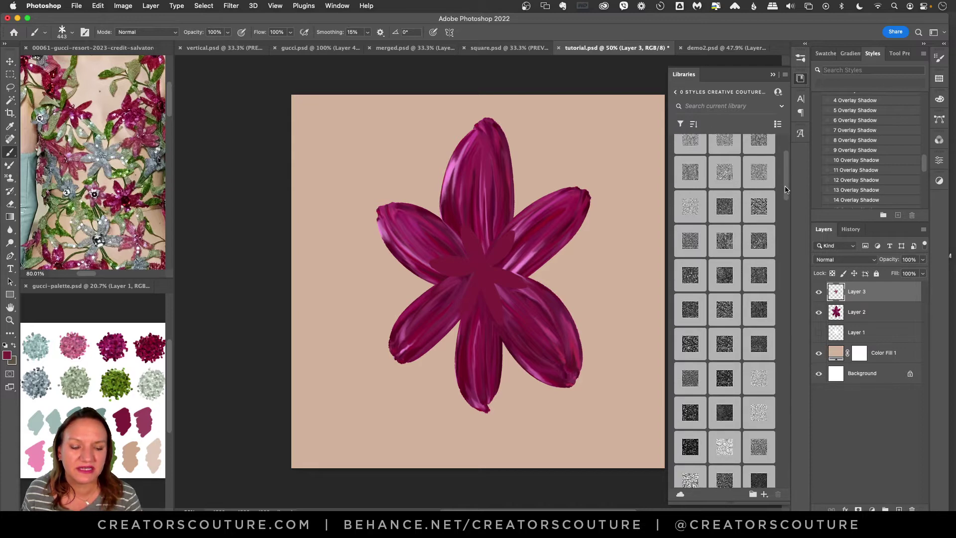
{"action": "left_click", "coordinate": [778, 123]}
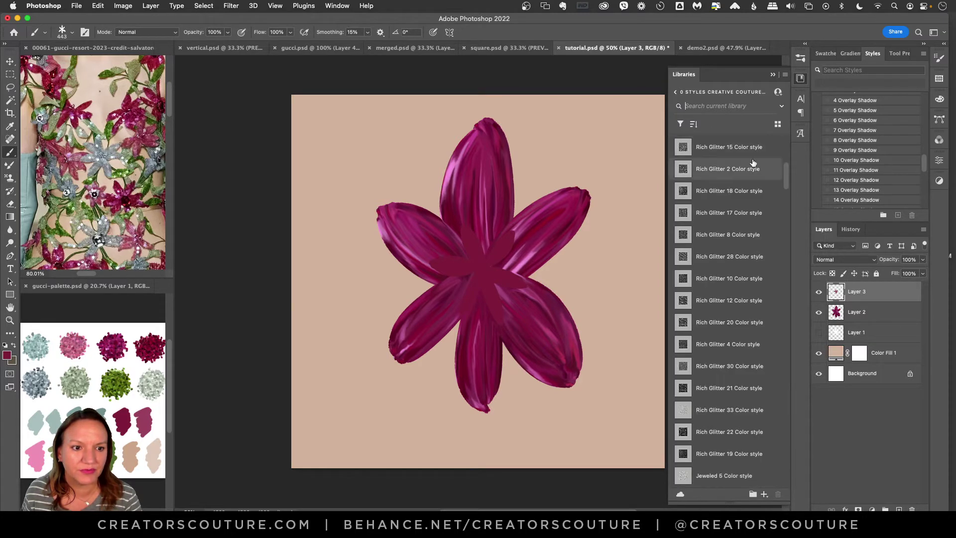
{"action": "scroll", "coordinate": [788, 183], "scroll_direction": "up", "scroll_amount": 10}
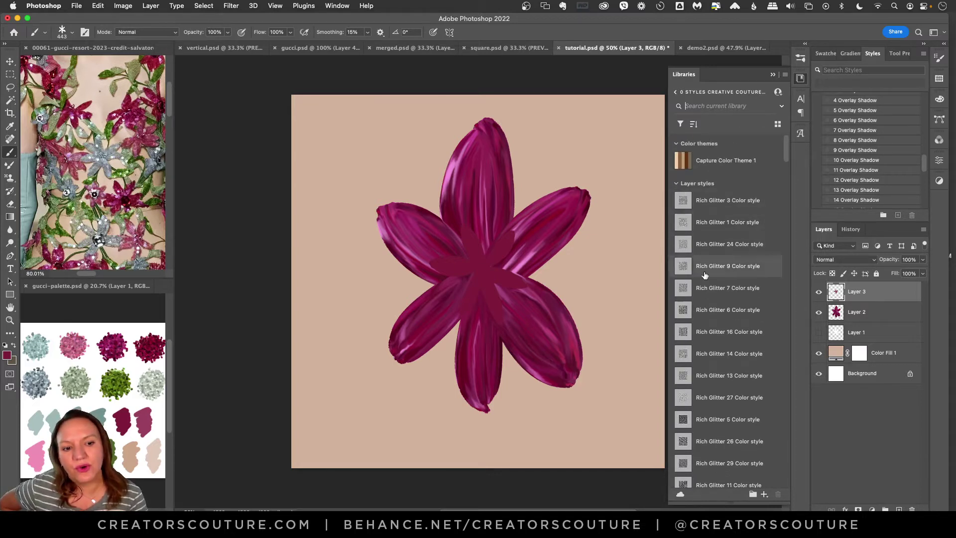
Try the Rich Glitter 24, Rich Glitter 6 and Rich Glitter 14 color styles on the stamped centre in Layer 3
{"action": "left_click_drag", "start_coordinate": [702, 244], "coordinate": [831, 291]}
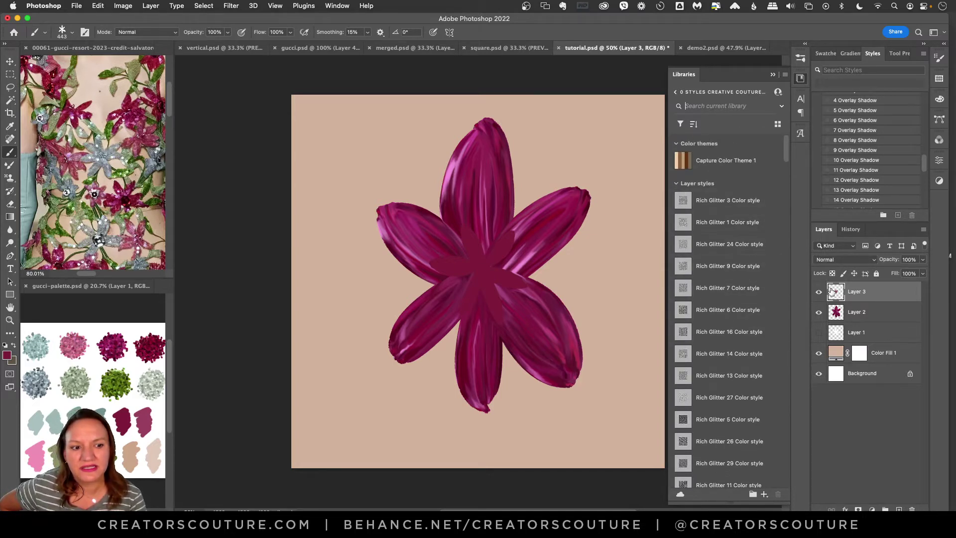
{"action": "left_click", "coordinate": [818, 292]}
{"action": "left_click", "coordinate": [819, 293]}
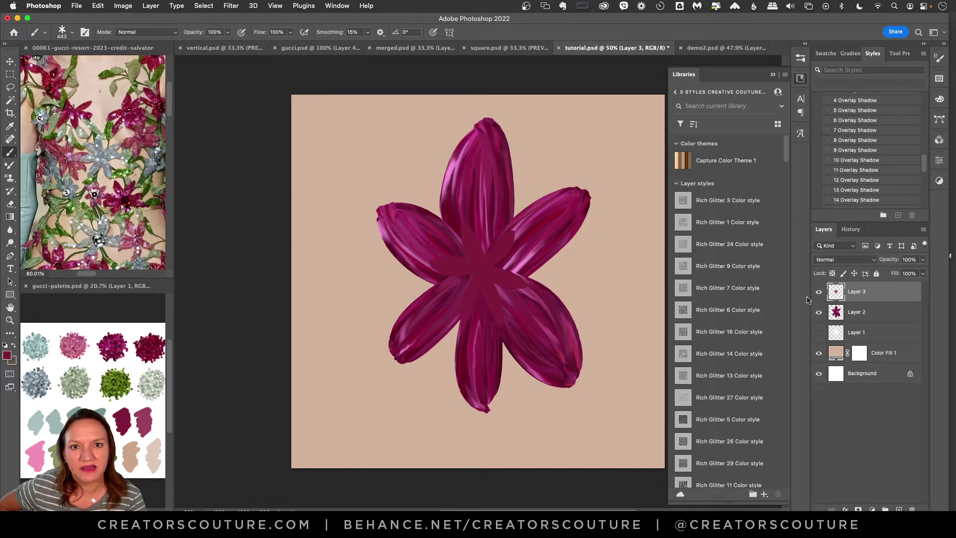
{"action": "left_click", "coordinate": [718, 249]}
{"action": "left_click", "coordinate": [719, 311]}
{"action": "left_click", "coordinate": [734, 352]}
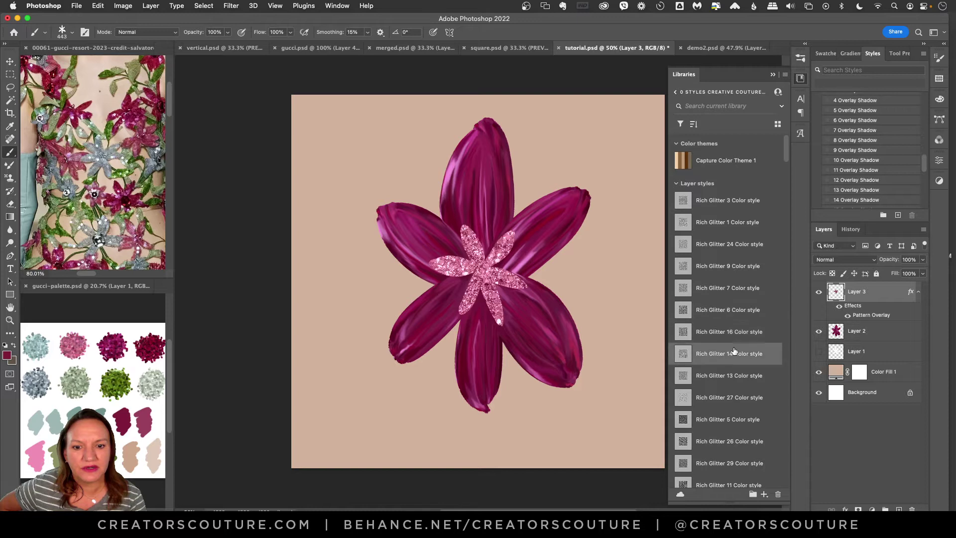
Try the Rich Glitter 29, 11, 15, 2, 18, 17, 28 and 10 color styles on Layer 3
{"action": "scroll", "coordinate": [785, 156], "scroll_direction": "down", "scroll_amount": 10}
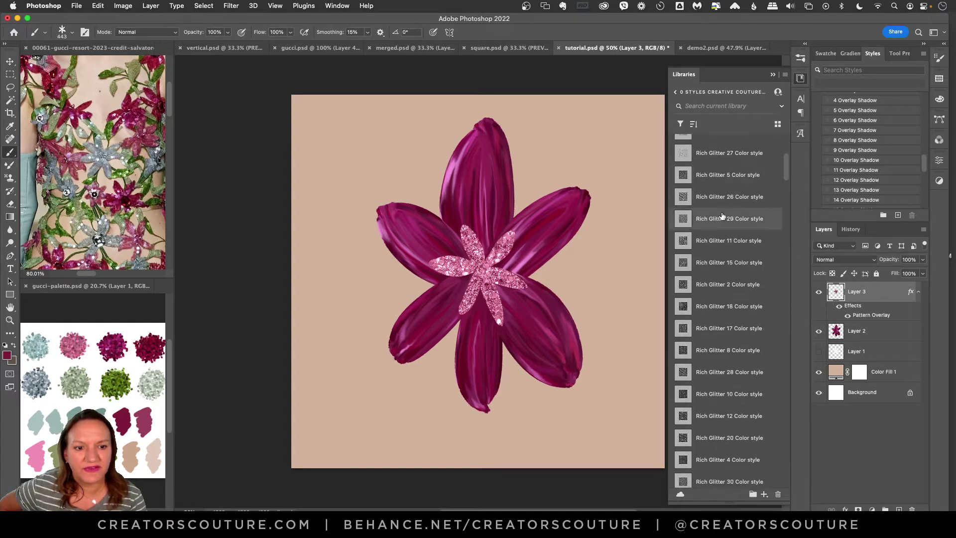
{"action": "left_click", "coordinate": [725, 220]}
{"action": "left_click", "coordinate": [720, 240]}
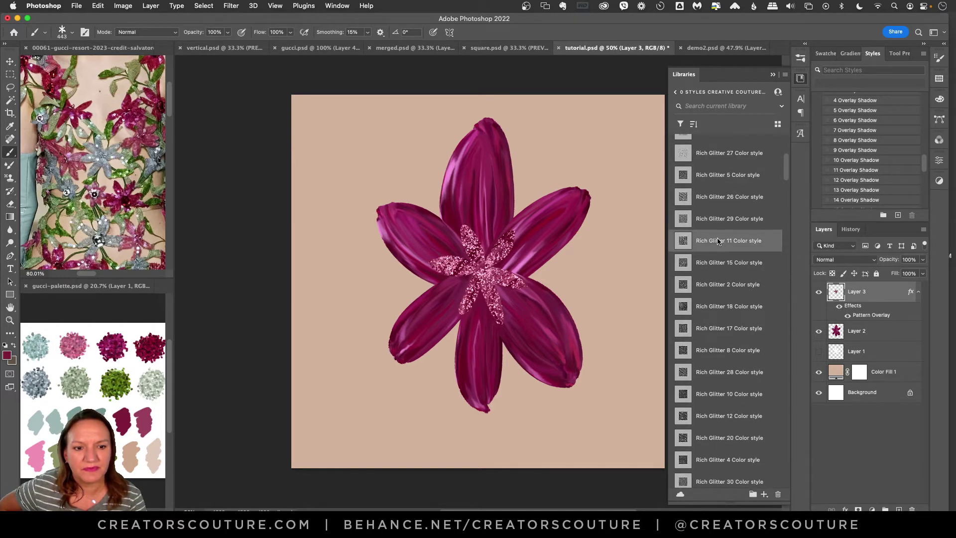
{"action": "left_click", "coordinate": [716, 264]}
{"action": "left_click", "coordinate": [706, 284]}
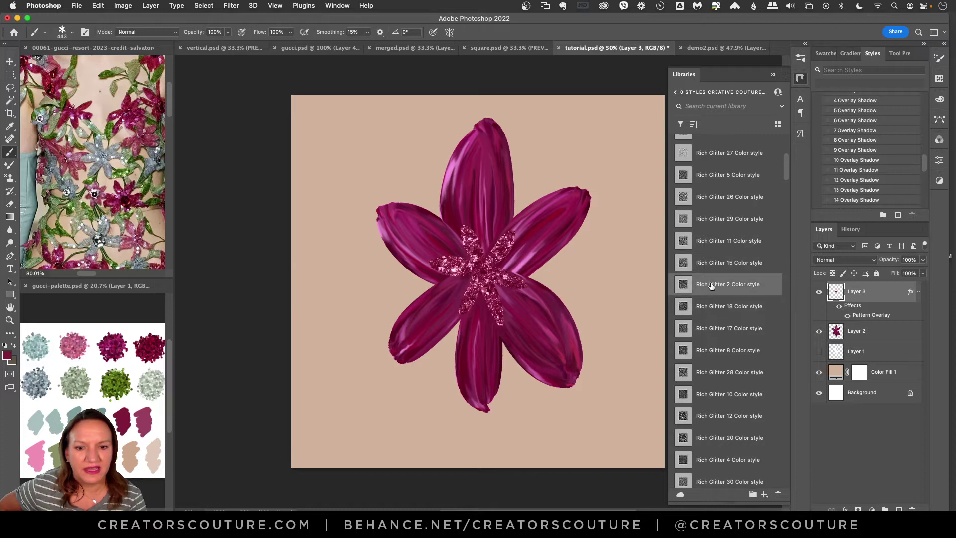
{"action": "left_click", "coordinate": [709, 308]}
{"action": "left_click", "coordinate": [713, 327]}
{"action": "left_click", "coordinate": [715, 372]}
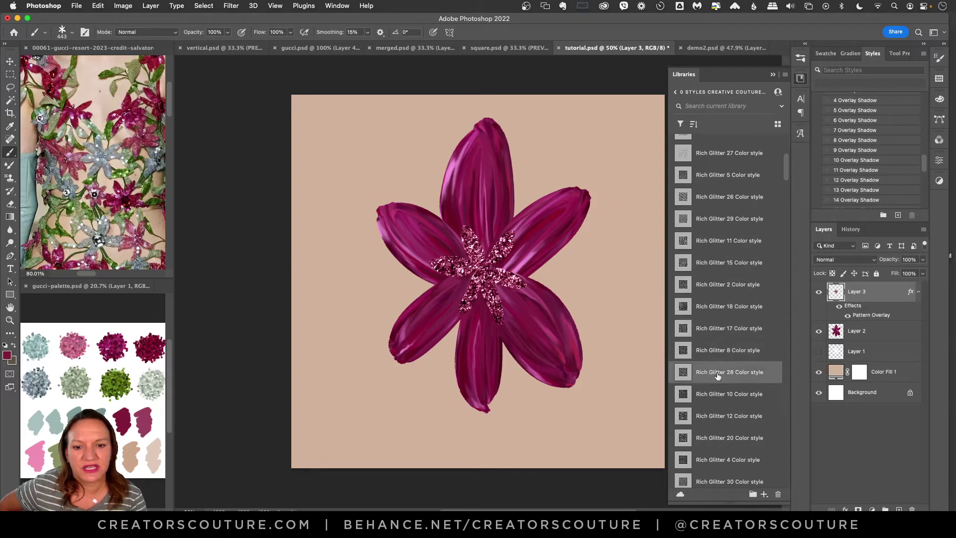
{"action": "left_click", "coordinate": [722, 396]}
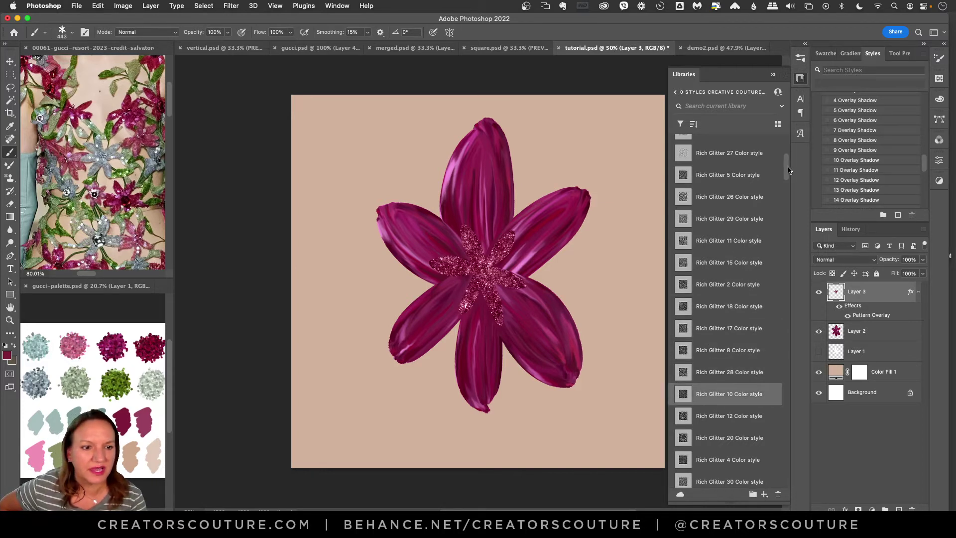
Try the darker Rich Glitter 4, Rich Glitter 21 and Rich Glitter 22 color styles on the flower centre
{"action": "scroll", "coordinate": [732, 274], "scroll_direction": "down", "scroll_amount": 5}
{"action": "left_click", "coordinate": [728, 280]}
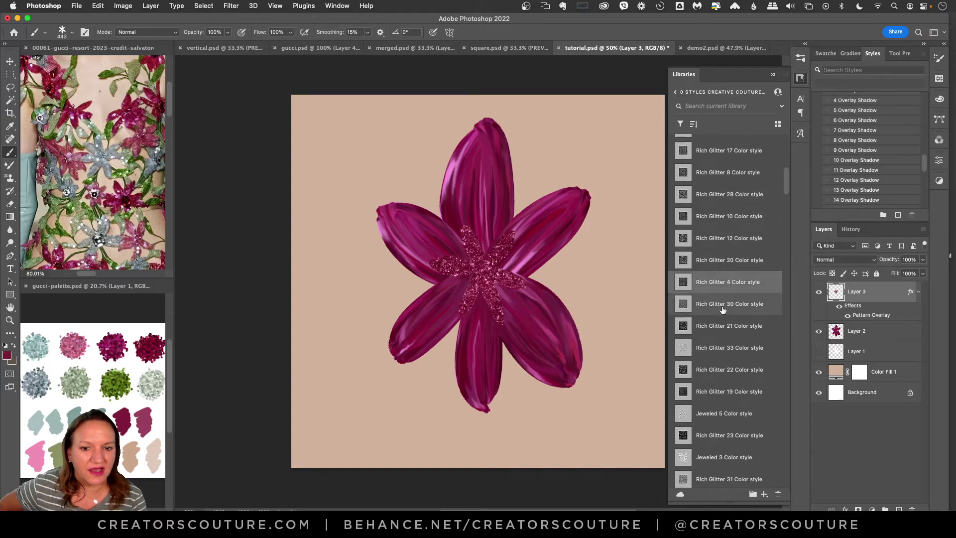
{"action": "left_click", "coordinate": [714, 332]}
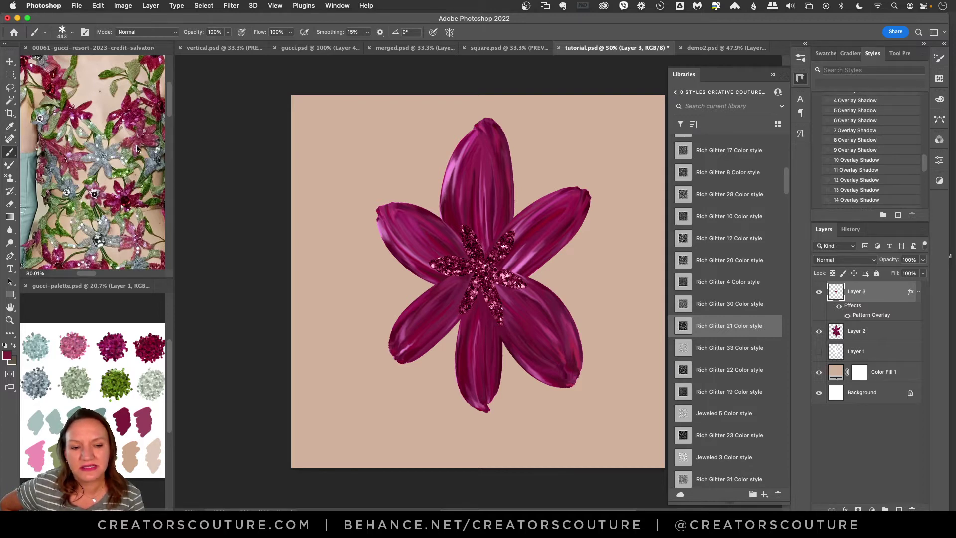
{"action": "left_click", "coordinate": [757, 369]}
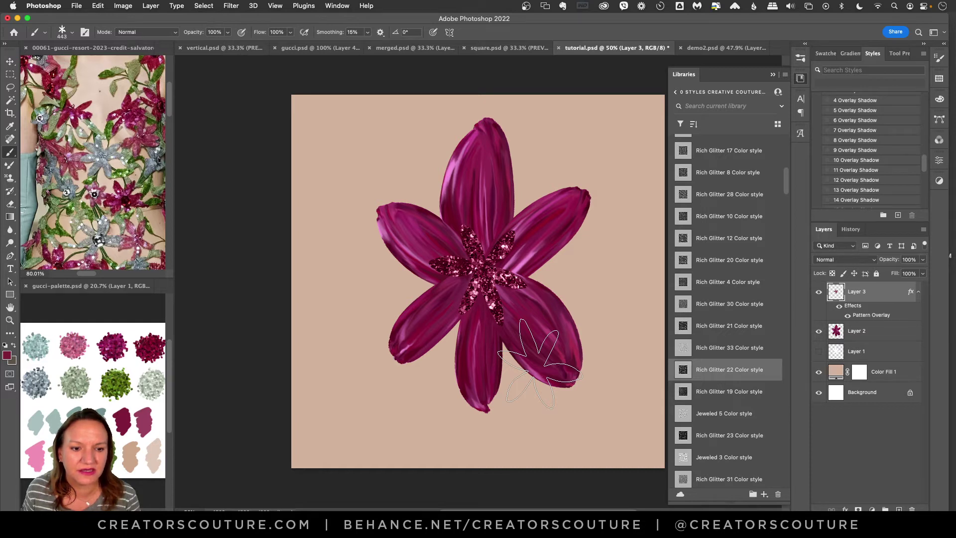
Try the Rich Glitter 31, Jeweled 1, Pavé 1 and Jeweled 7, 4 and 2 color styles on Layer 3
{"action": "scroll", "coordinate": [716, 313], "scroll_direction": "down", "scroll_amount": 5}
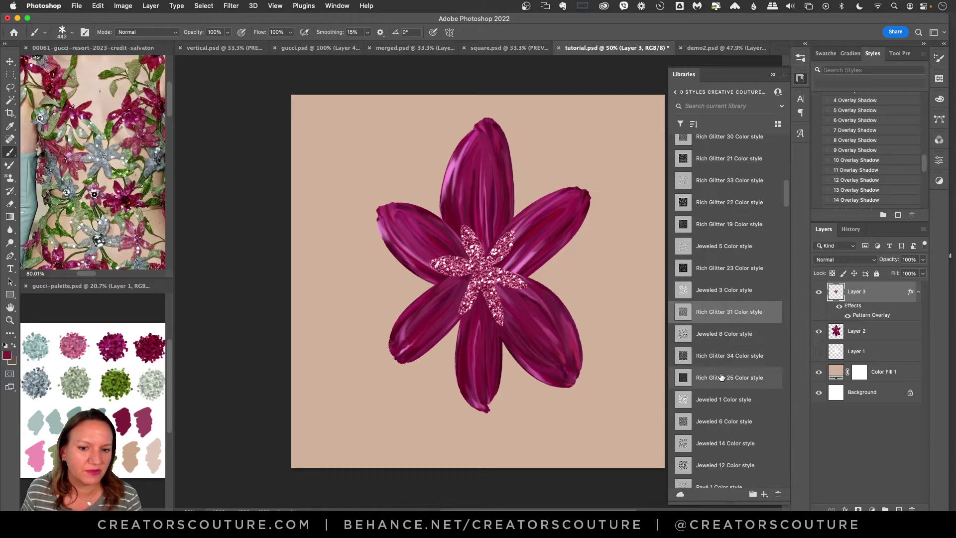
{"action": "left_click", "coordinate": [715, 399]}
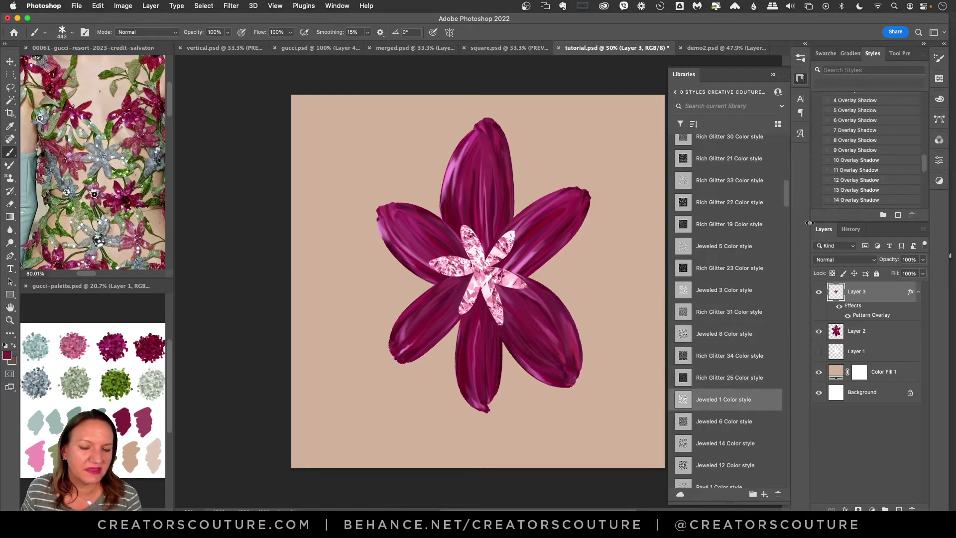
{"action": "scroll", "coordinate": [788, 200], "scroll_direction": "down", "scroll_amount": 7}
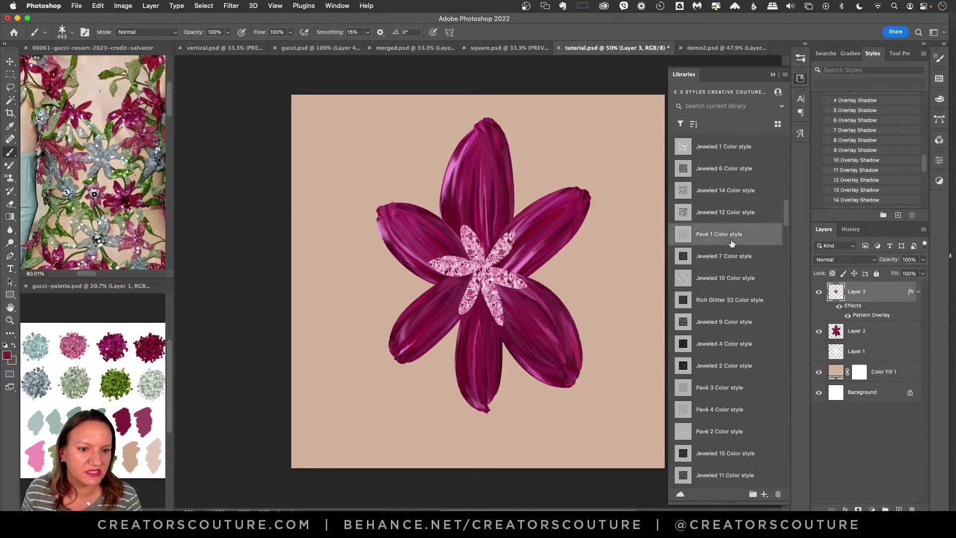
{"action": "left_click", "coordinate": [725, 256]}
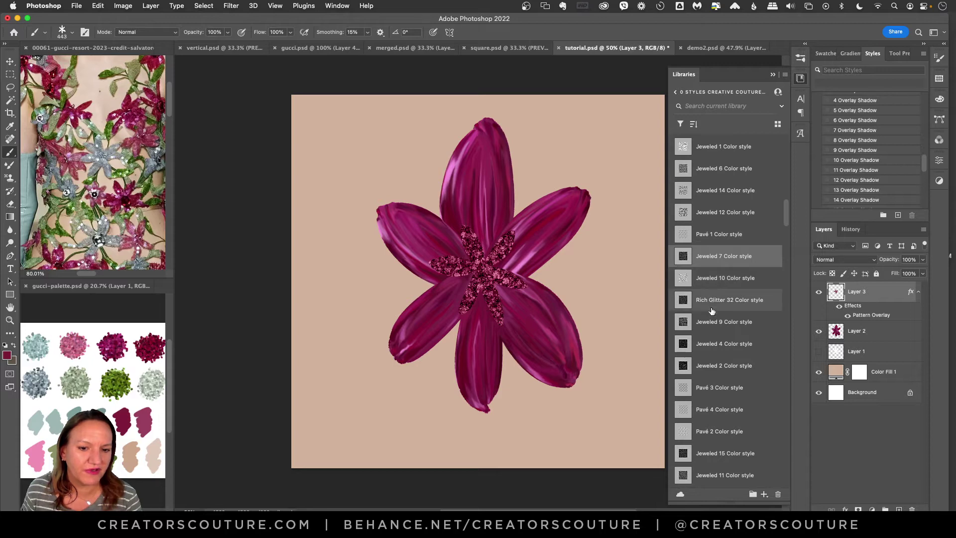
{"action": "left_click", "coordinate": [722, 344]}
{"action": "left_click", "coordinate": [722, 366]}
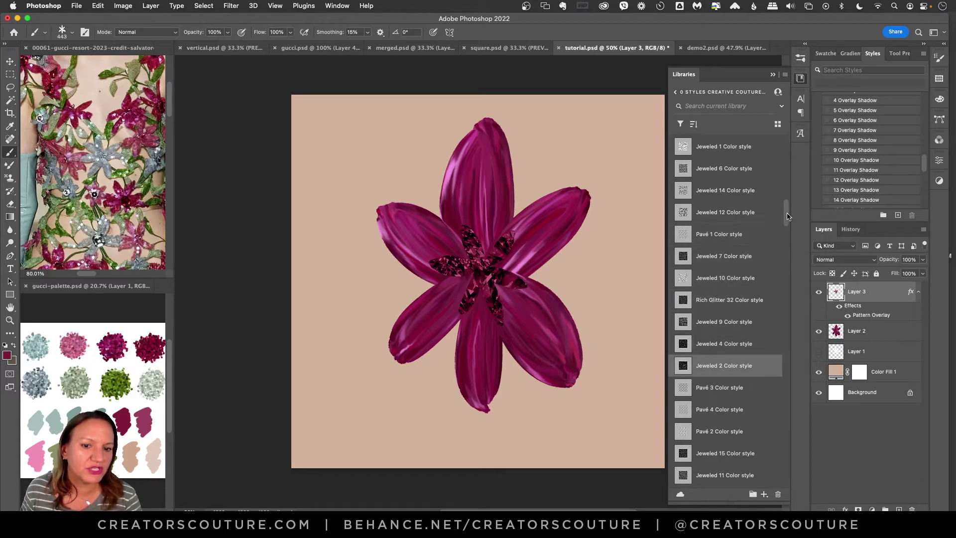
Try the Textile 28 and Deeply Encrusted 22, 3, 15, 1 and 14 color styles on the stamped flower centre
{"action": "left_click_drag", "start_coordinate": [787, 216], "coordinate": [785, 311]}
{"action": "left_click", "coordinate": [726, 174]}
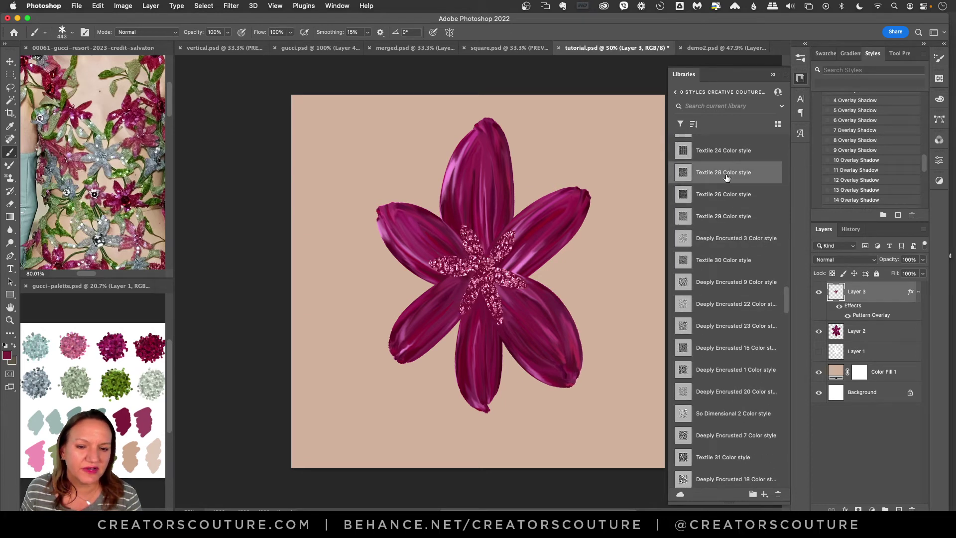
{"action": "left_click", "coordinate": [719, 302]}
{"action": "left_click", "coordinate": [722, 238]}
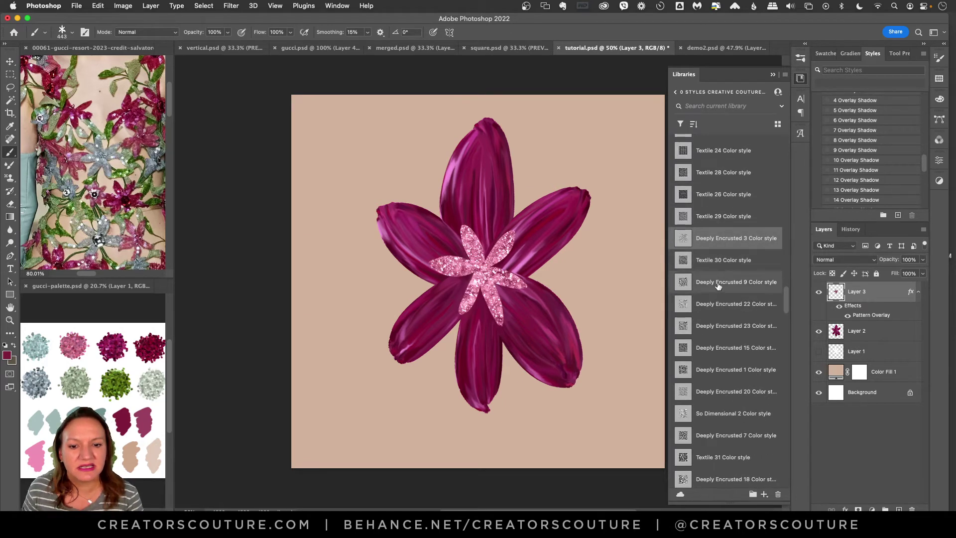
{"action": "left_click", "coordinate": [720, 354]}
{"action": "left_click", "coordinate": [722, 373]}
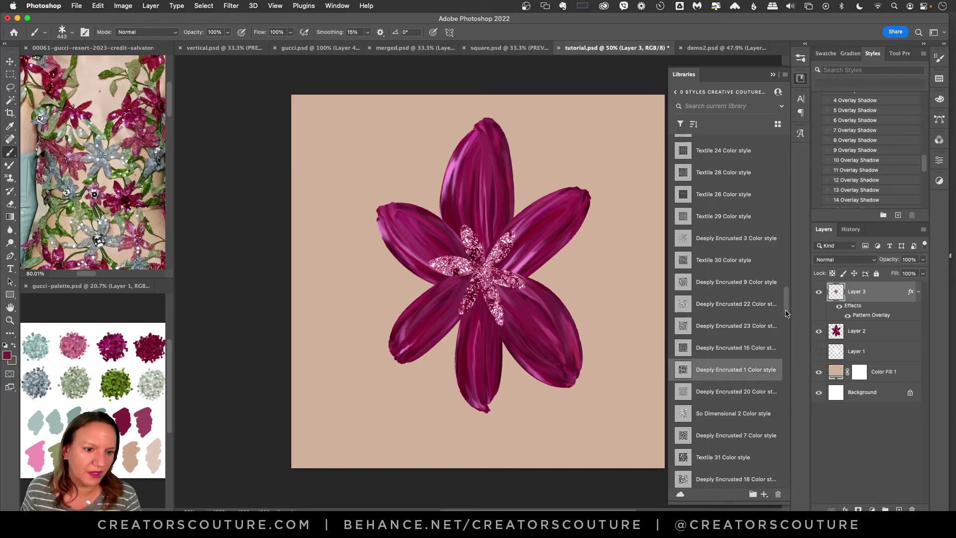
{"action": "scroll", "coordinate": [785, 311], "scroll_direction": "down", "scroll_amount": 5}
{"action": "left_click", "coordinate": [738, 338]}
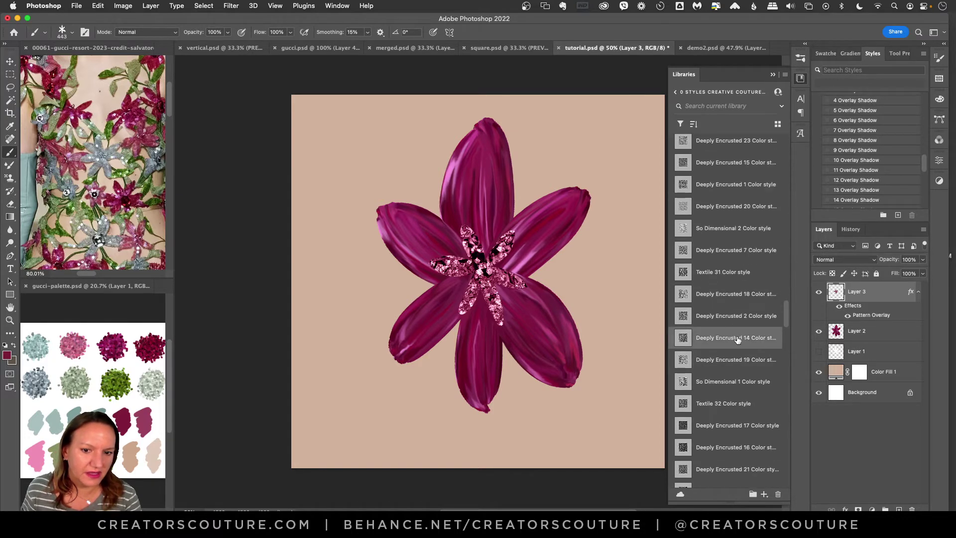
Go back to the jeweled styles and apply the Rich Glitter 32 color style to Layer 3
{"action": "scroll", "coordinate": [785, 319], "scroll_direction": "up", "scroll_amount": 10}
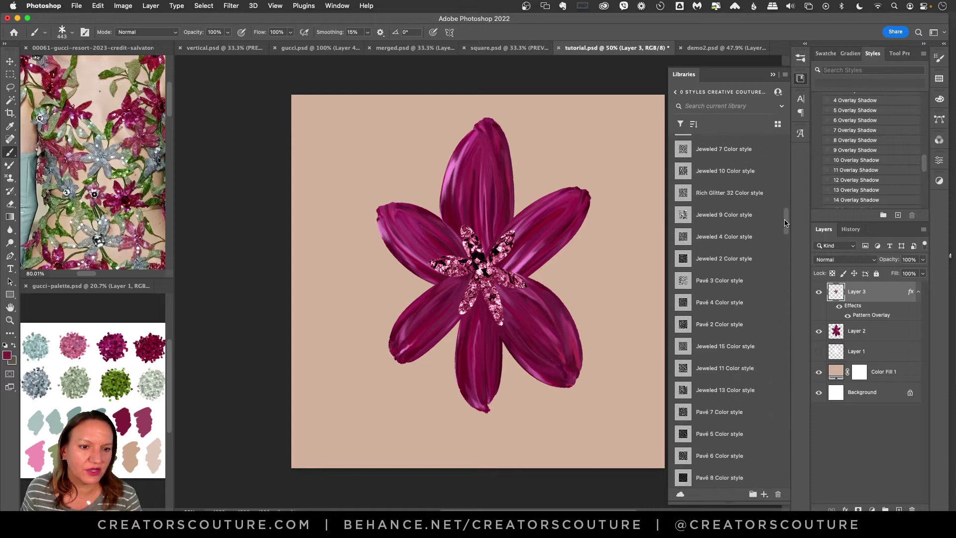
{"action": "left_click", "coordinate": [730, 260]}
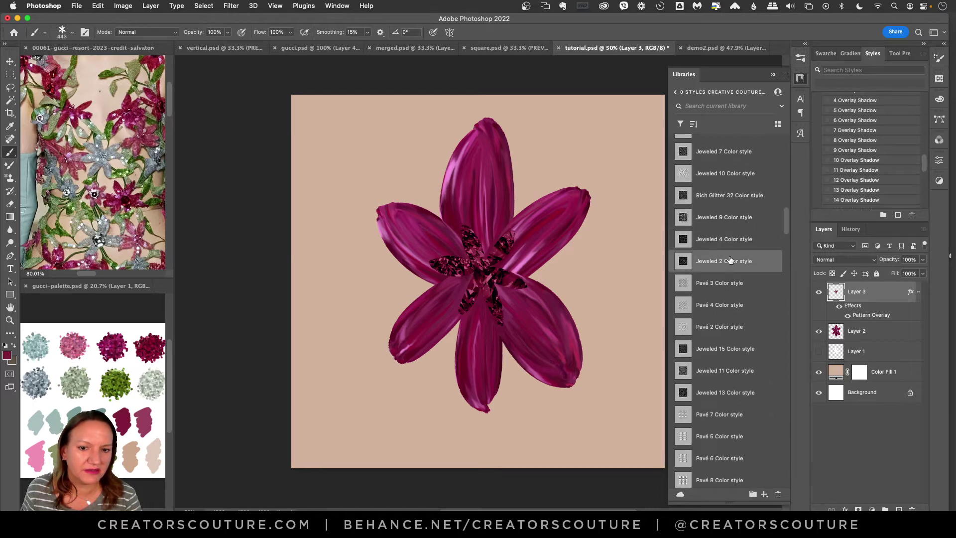
{"action": "left_click", "coordinate": [725, 195]}
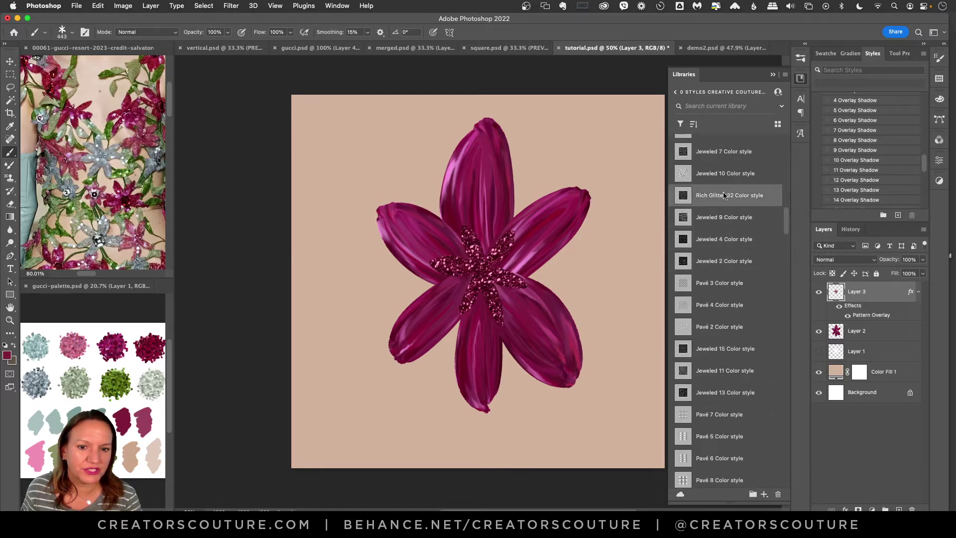
Try the Jeweled 9, Rich Glitter 34 and Rich Glitter 25 color styles on the flower centre in Layer 3
{"action": "left_click", "coordinate": [738, 218]}
{"action": "scroll", "coordinate": [783, 223], "scroll_direction": "up", "scroll_amount": 10}
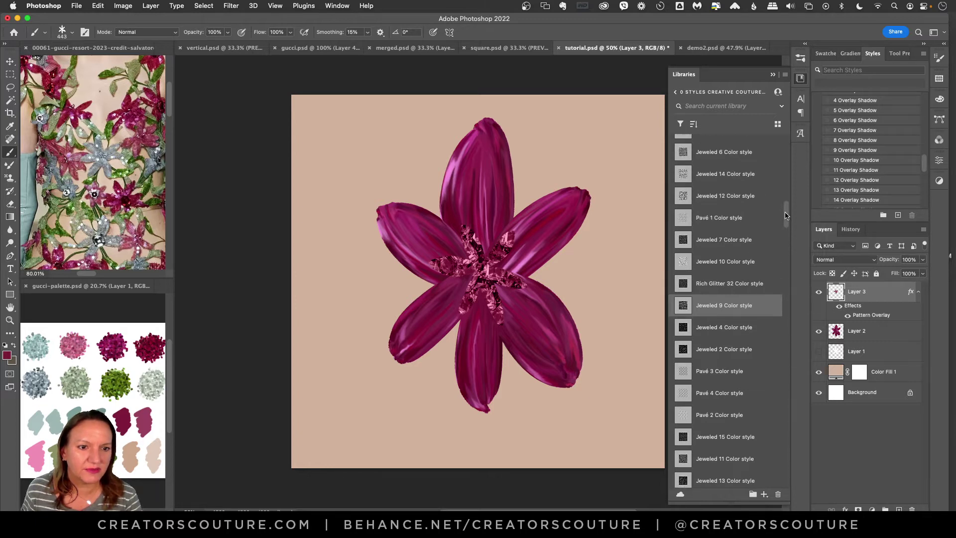
{"action": "left_click", "coordinate": [713, 257]}
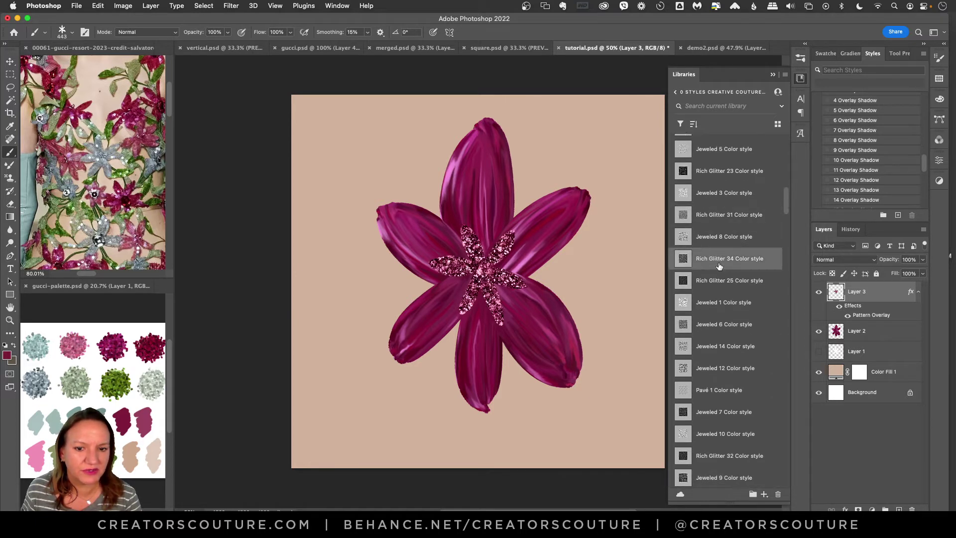
{"action": "left_click", "coordinate": [719, 278]}
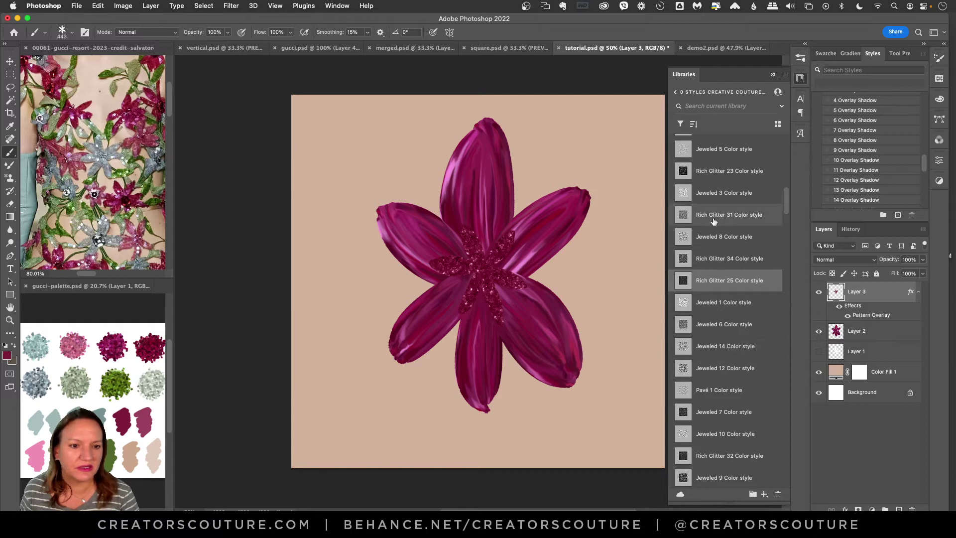
Try the Rich Glitter 5, 18, 17 and 8 color styles on the flower centre
{"action": "left_click_drag", "start_coordinate": [787, 207], "coordinate": [787, 166]}
{"action": "left_click", "coordinate": [723, 280]}
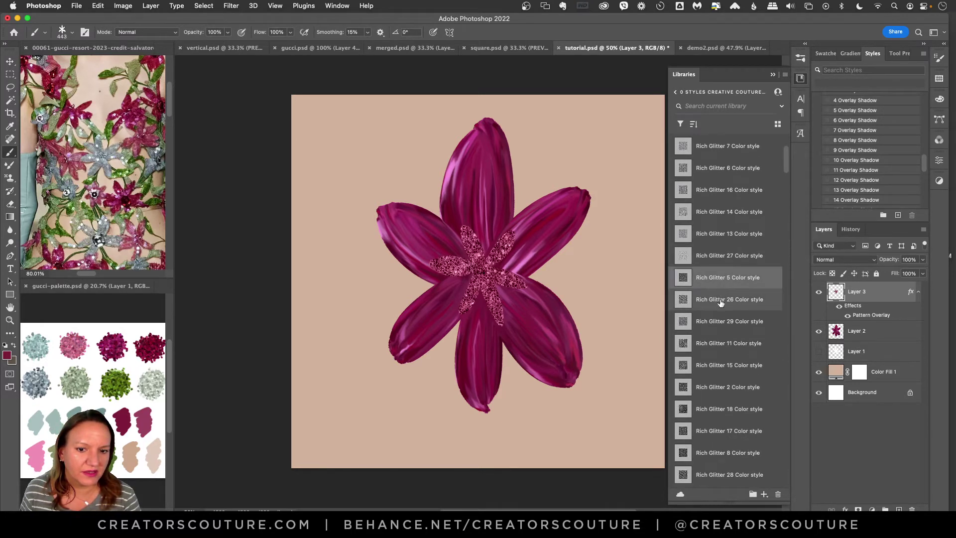
{"action": "left_click", "coordinate": [716, 387]}
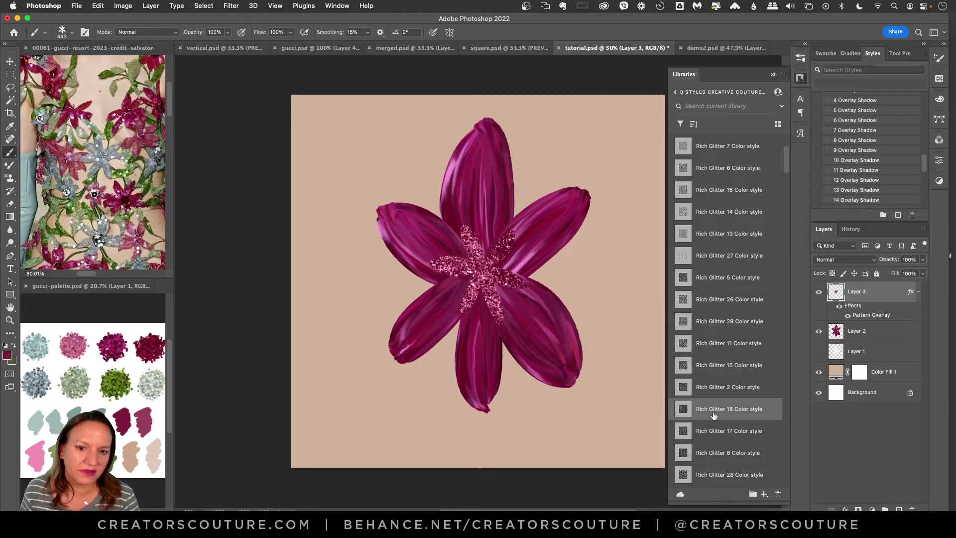
{"action": "left_click", "coordinate": [715, 432]}
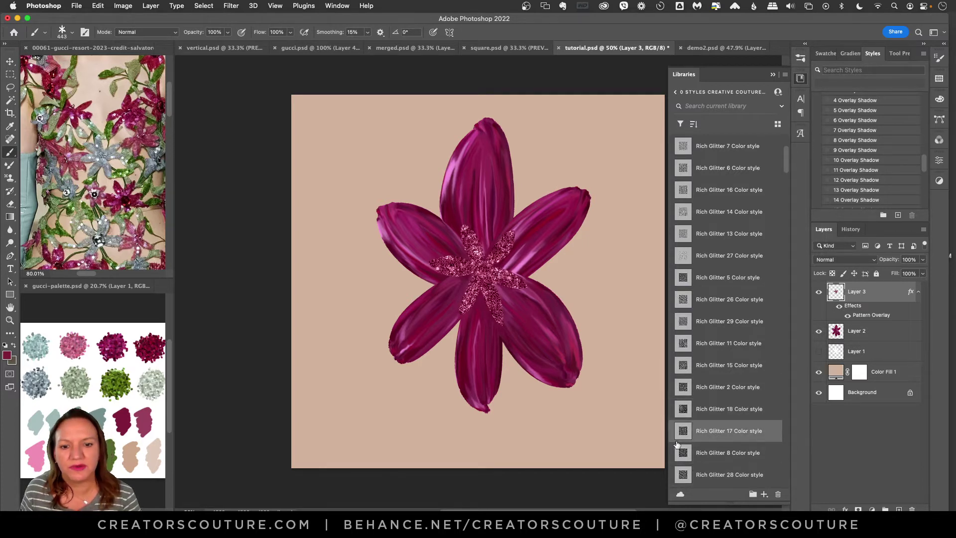
{"action": "left_click", "coordinate": [733, 453]}
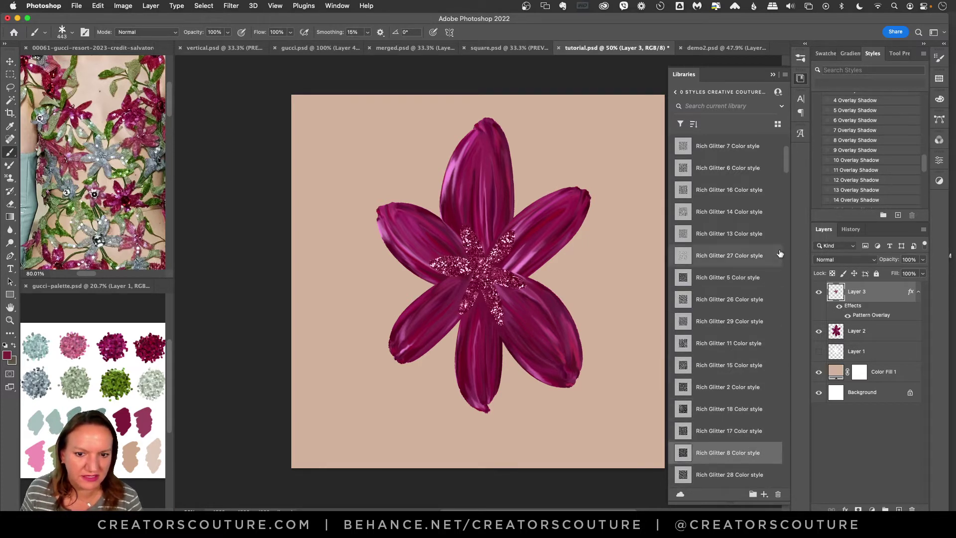
Sort the layer styles in the current library by name
{"action": "left_click_drag", "start_coordinate": [786, 164], "coordinate": [779, 135]}
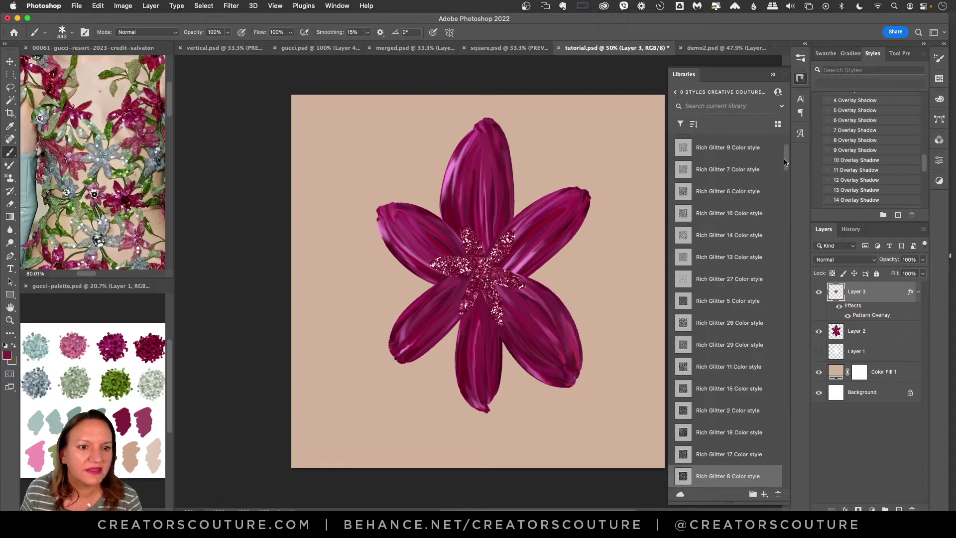
{"action": "left_click", "coordinate": [693, 125]}
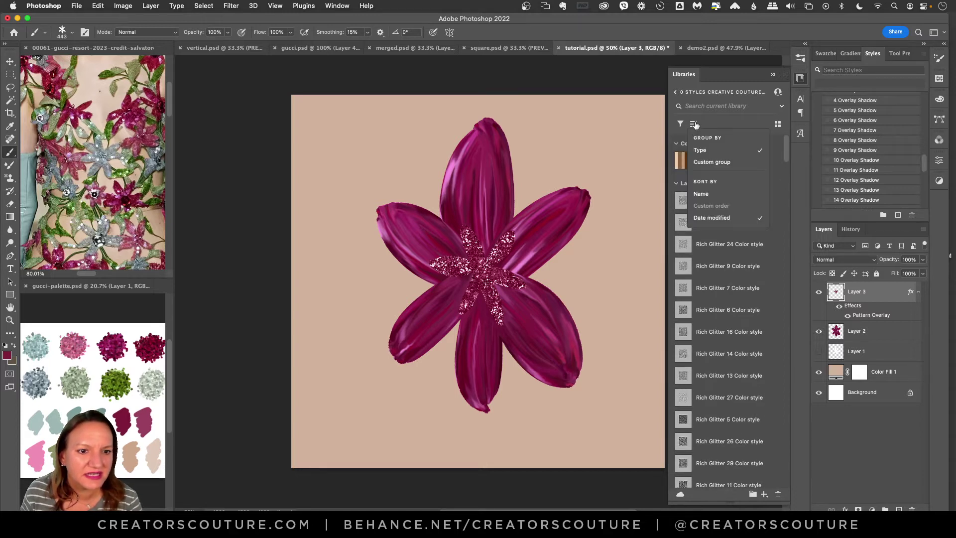
{"action": "left_click", "coordinate": [704, 196]}
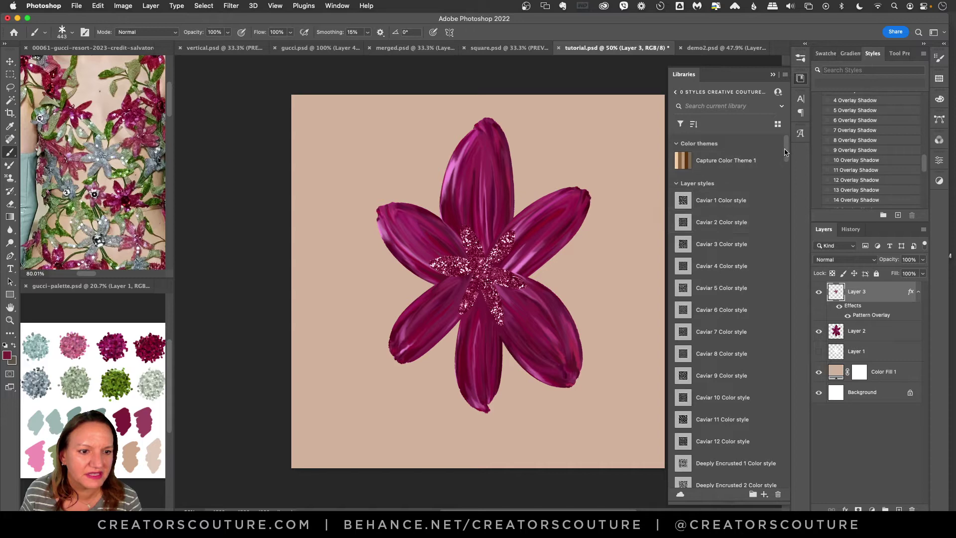
{"action": "scroll", "coordinate": [785, 156], "scroll_direction": "down", "scroll_amount": 10}
{"action": "scroll", "coordinate": [747, 165], "scroll_direction": "up", "scroll_amount": 4}
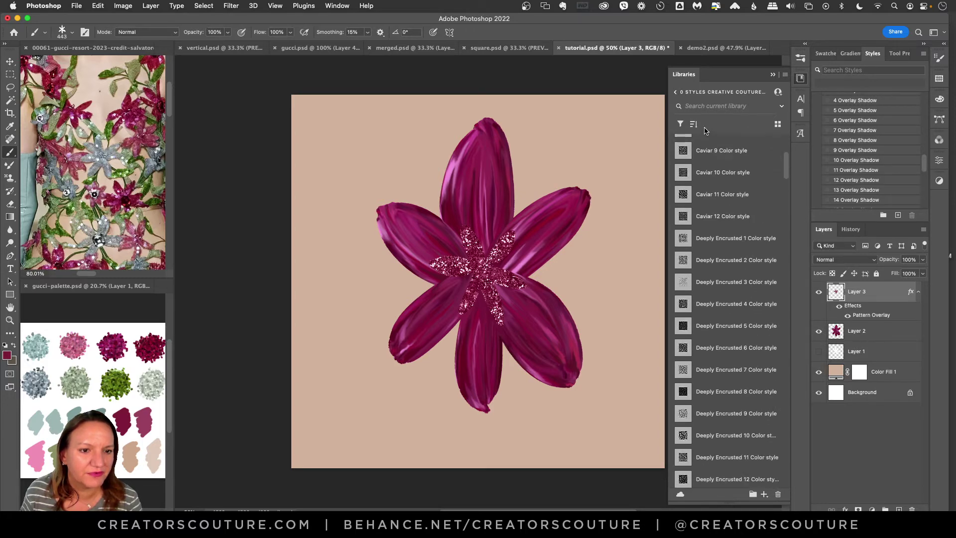
{"action": "left_click", "coordinate": [693, 124]}
{"action": "left_click", "coordinate": [706, 195]}
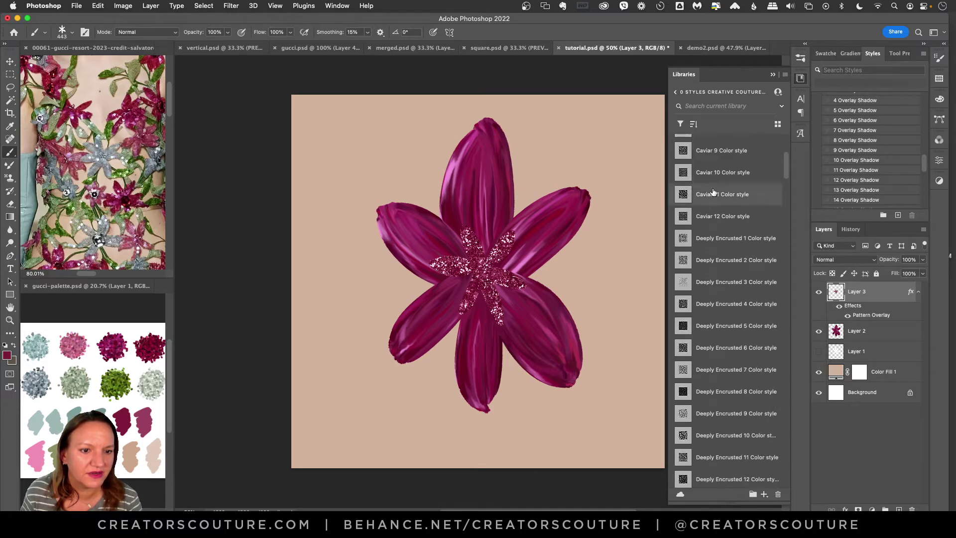
Apply the Rich Glitter 21 color style to Layer 3 from the name-sorted library
{"action": "left_click_drag", "start_coordinate": [786, 165], "coordinate": [773, 211]}
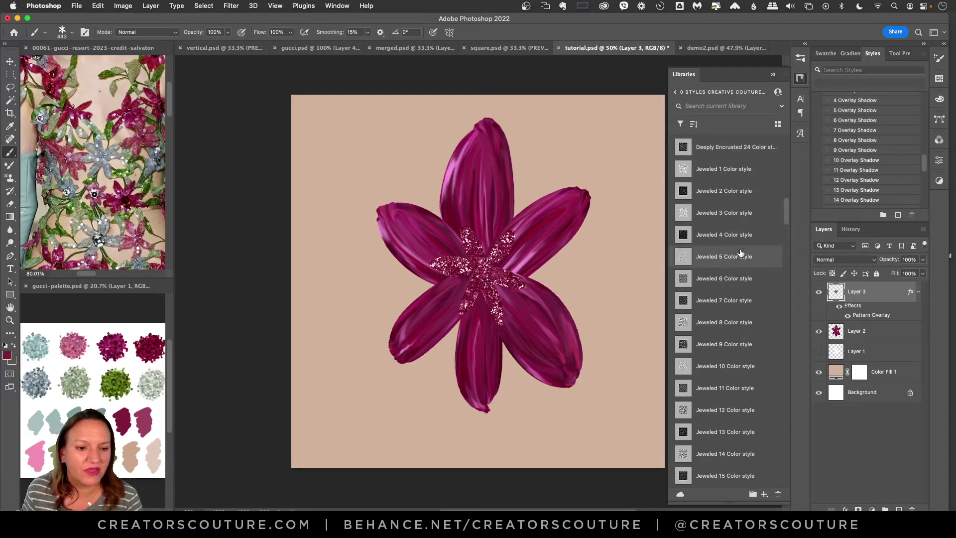
{"action": "left_click_drag", "start_coordinate": [785, 215], "coordinate": [730, 386]}
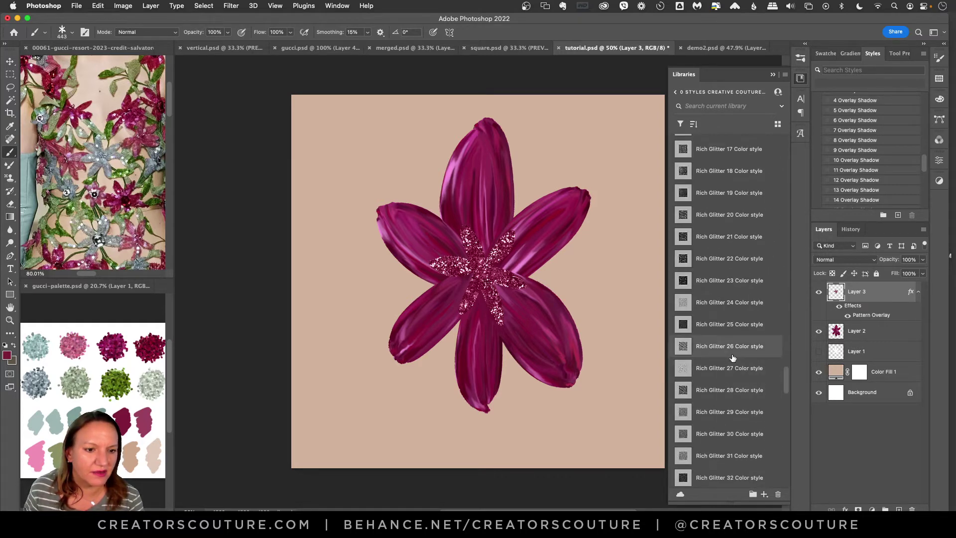
{"action": "left_click", "coordinate": [684, 238]}
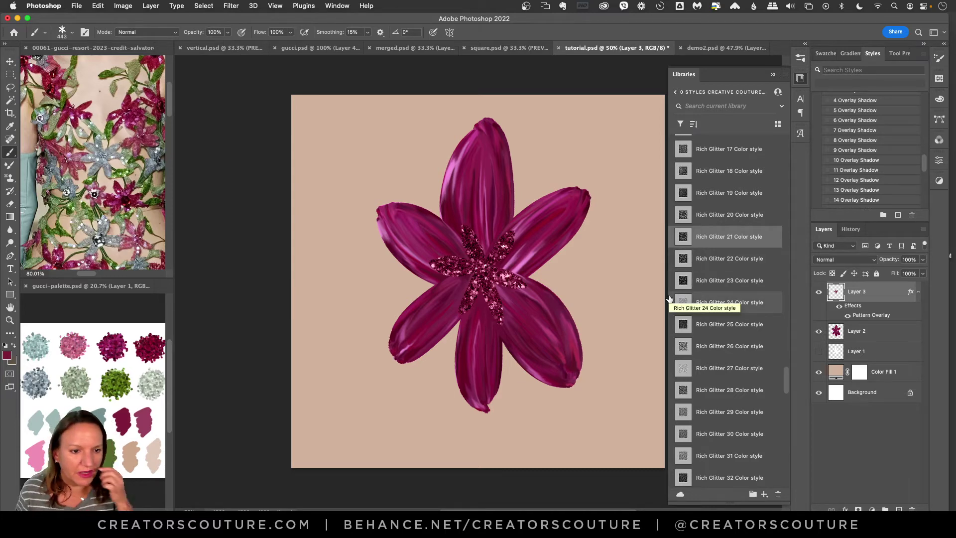
Check the glittered flowers in demo2.psd, and nudge the flower centre slightly upward with the Move tool in tutorial.psd
{"action": "left_click", "coordinate": [707, 48]}
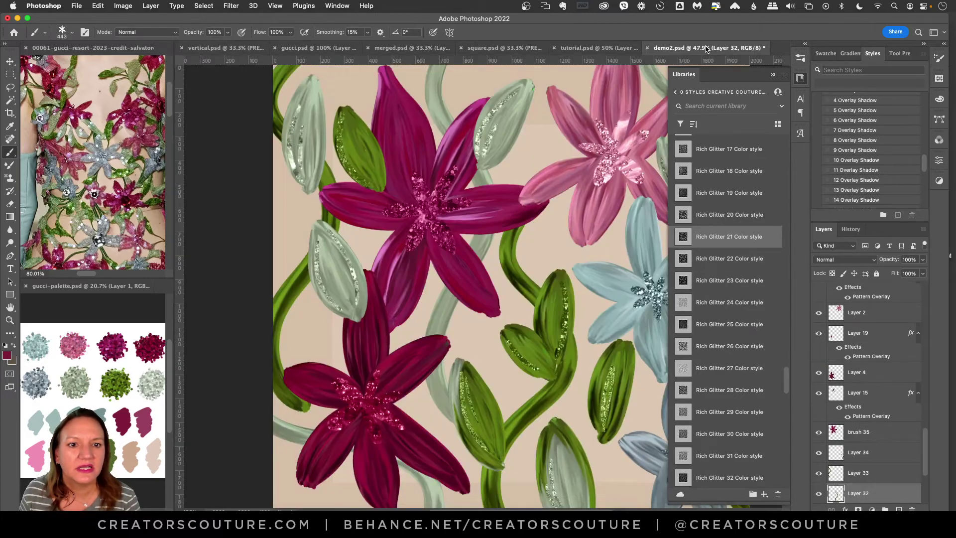
{"action": "left_click", "coordinate": [630, 49]}
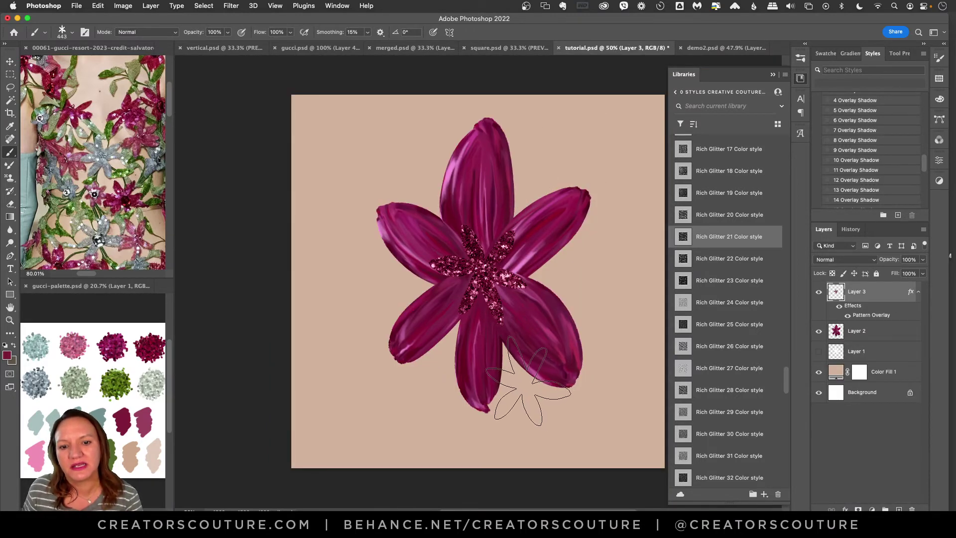
{"action": "left_click", "coordinate": [10, 61]}
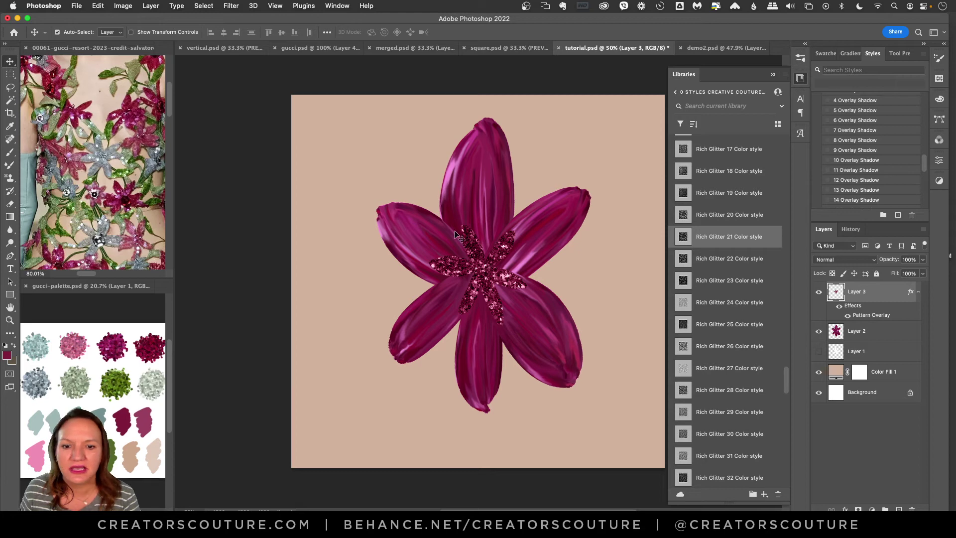
{"action": "left_click_drag", "start_coordinate": [480, 263], "coordinate": [481, 259]}
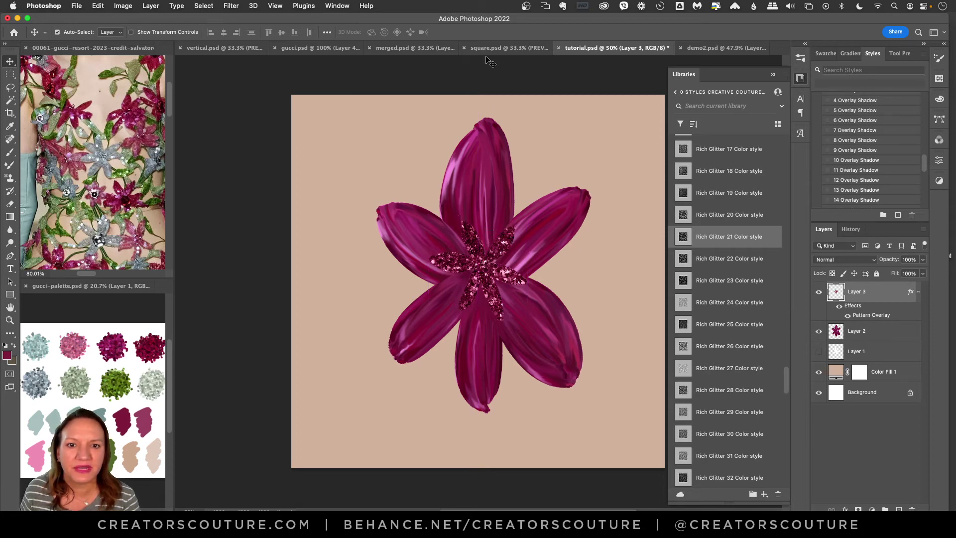
Review the finished floral designs in demo2.psd and vertical.psd, and return to tutorial.psd
{"action": "left_click", "coordinate": [694, 48]}
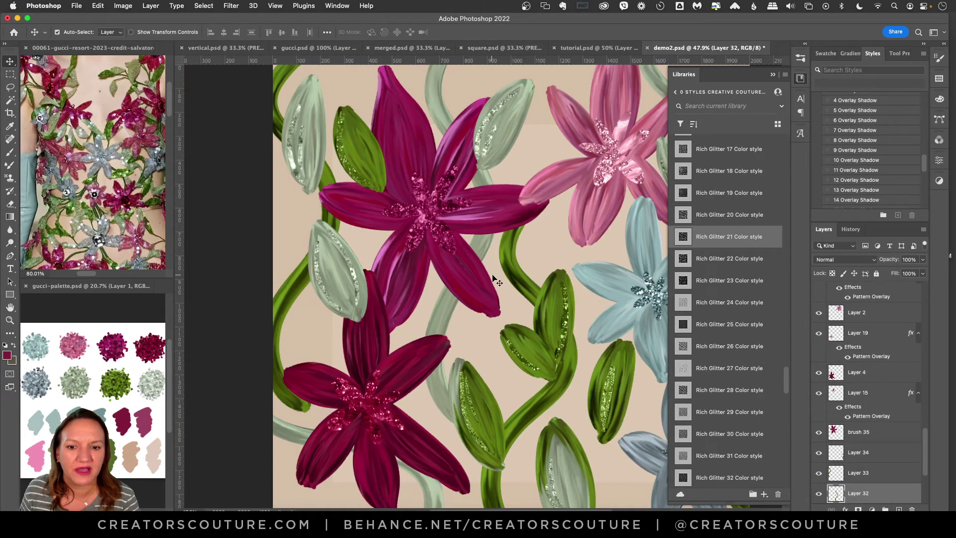
{"action": "left_click", "coordinate": [215, 48]}
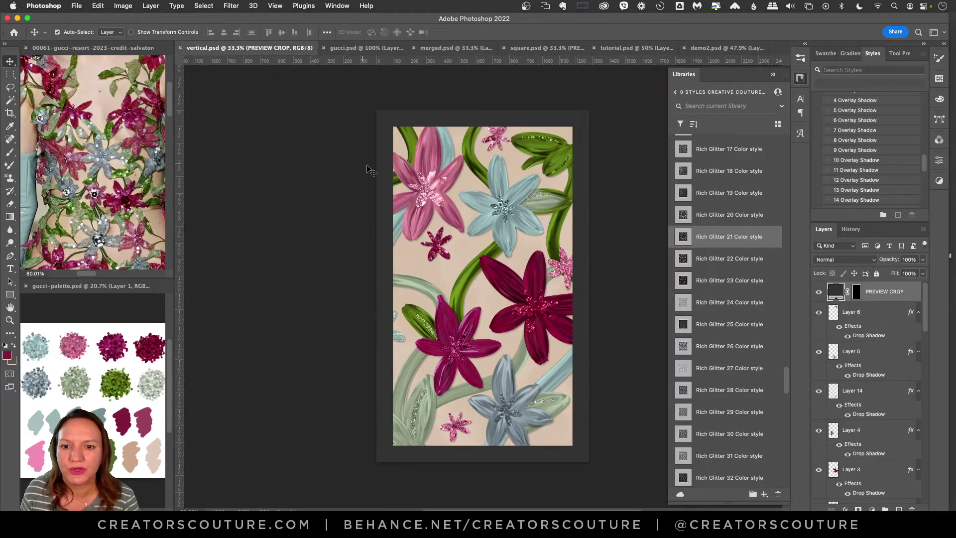
{"action": "left_click", "coordinate": [722, 48]}
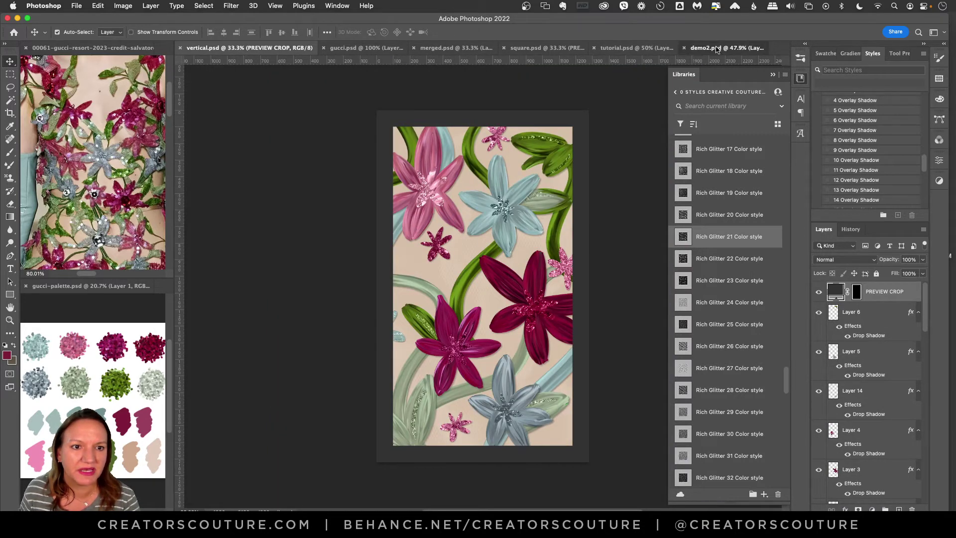
{"action": "left_click", "coordinate": [595, 47]}
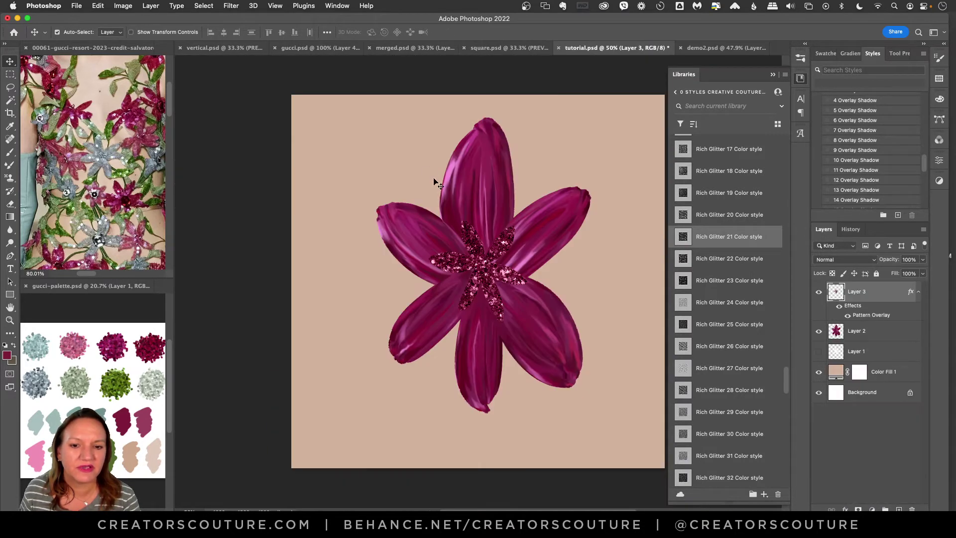
Move Layer 3 and Layer 2 together toward the left side of the canvas and group the two layers
{"action": "left_click_drag", "start_coordinate": [485, 273], "coordinate": [505, 262]}
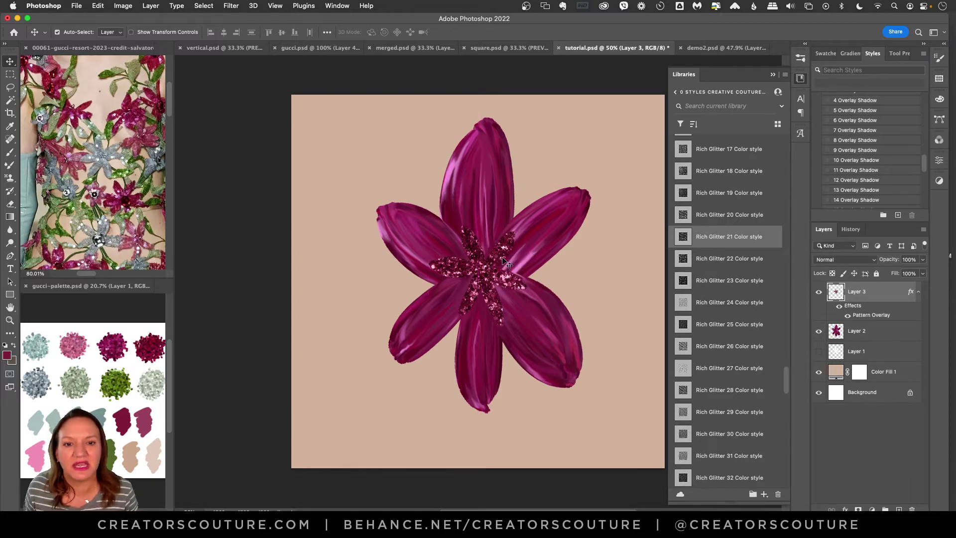
{"action": "left_click", "coordinate": [887, 334], "text": "shift"}
{"action": "left_click_drag", "start_coordinate": [481, 280], "coordinate": [443, 280]}
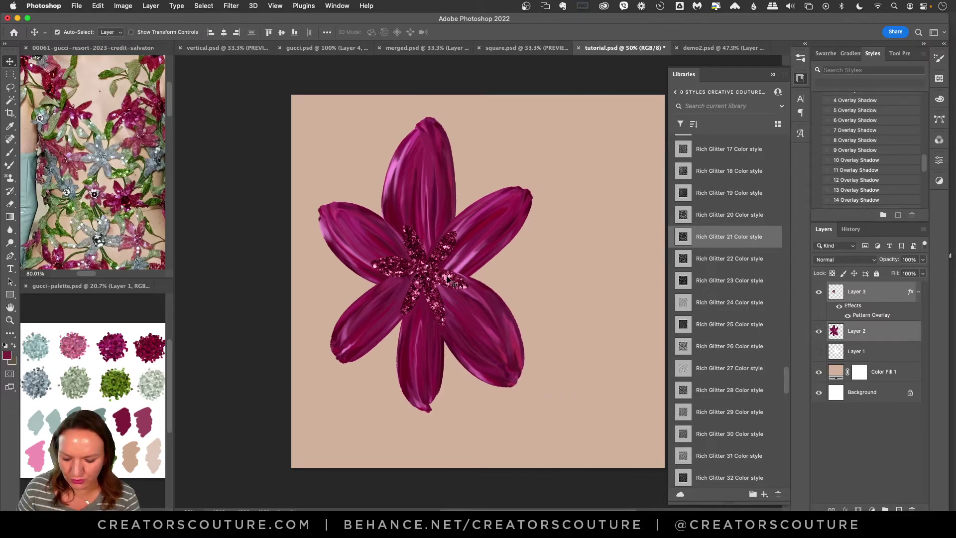
{"action": "key", "text": "ctrl+g"}
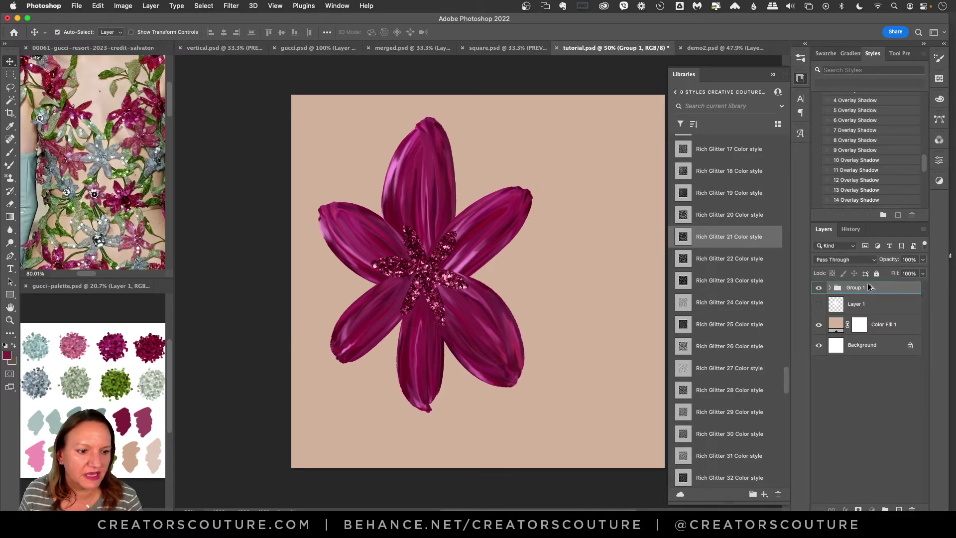
{"action": "key", "text": "ctrl+j"}
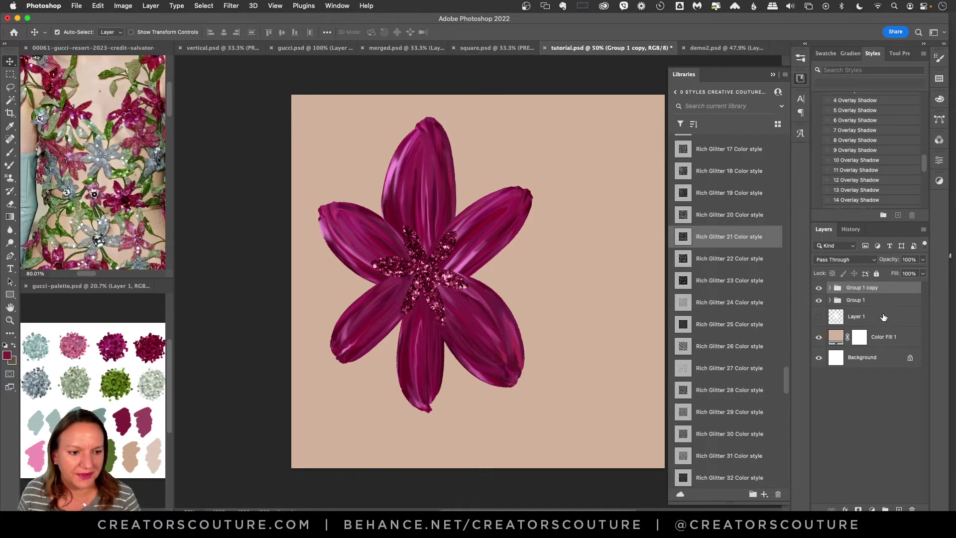
{"action": "key", "text": "ctrl+z"}
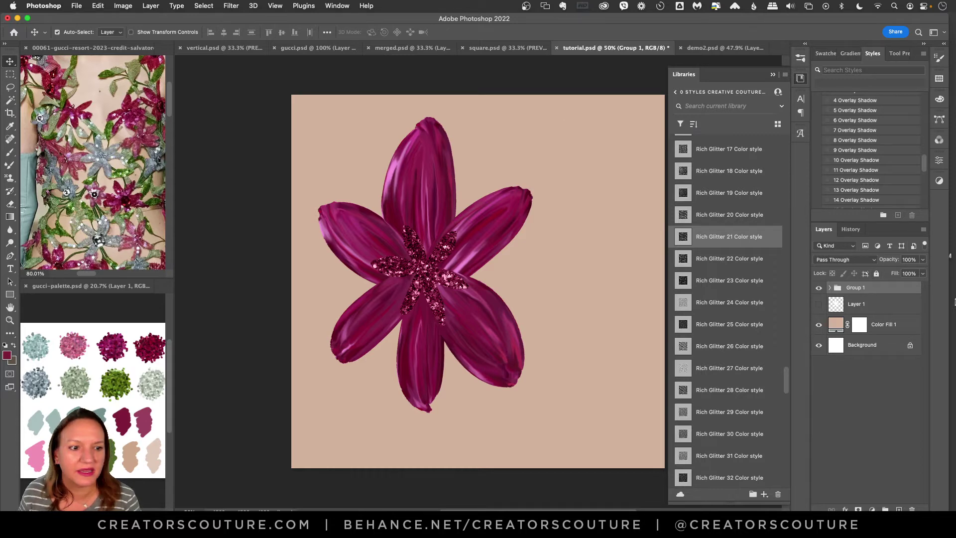
{"action": "right_click", "coordinate": [889, 292]}
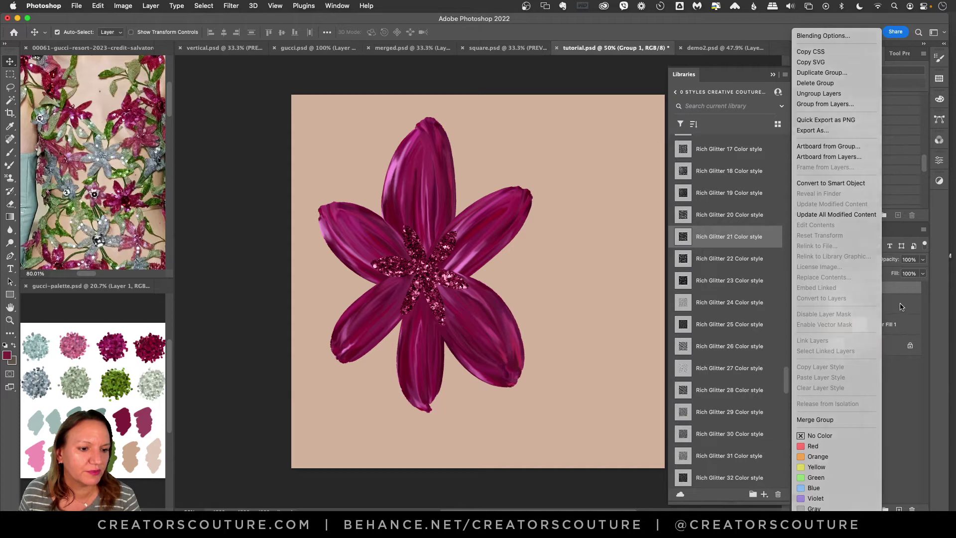
{"action": "right_click", "coordinate": [884, 294]}
{"action": "left_click", "coordinate": [915, 305]}
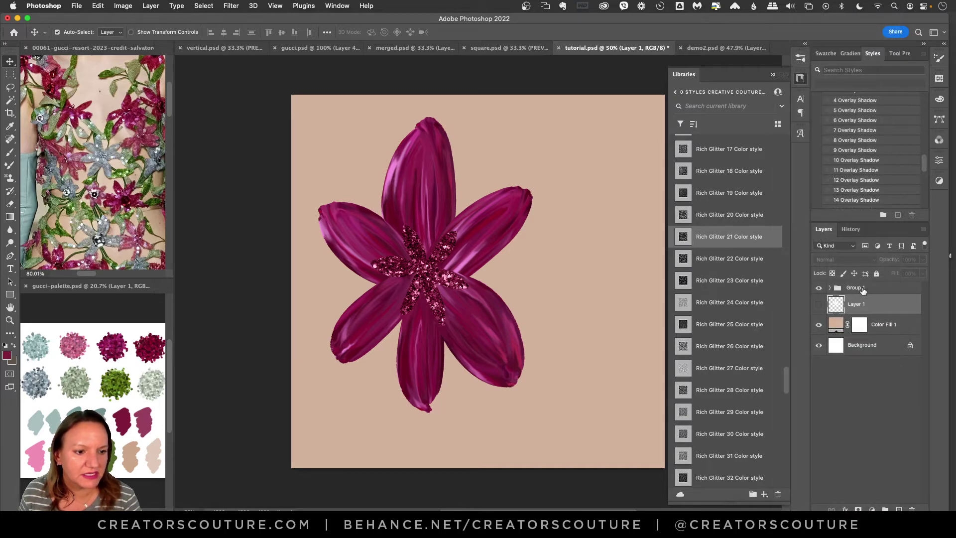
Duplicate Group 1 beneath the original group and hide the original
{"action": "left_click", "coordinate": [867, 288]}
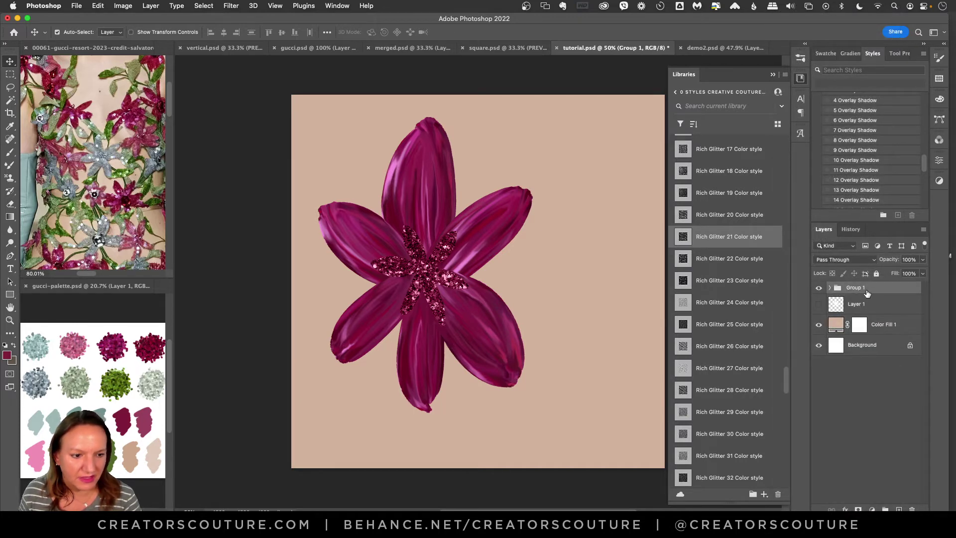
{"action": "left_click_drag", "start_coordinate": [865, 293], "coordinate": [872, 300]}
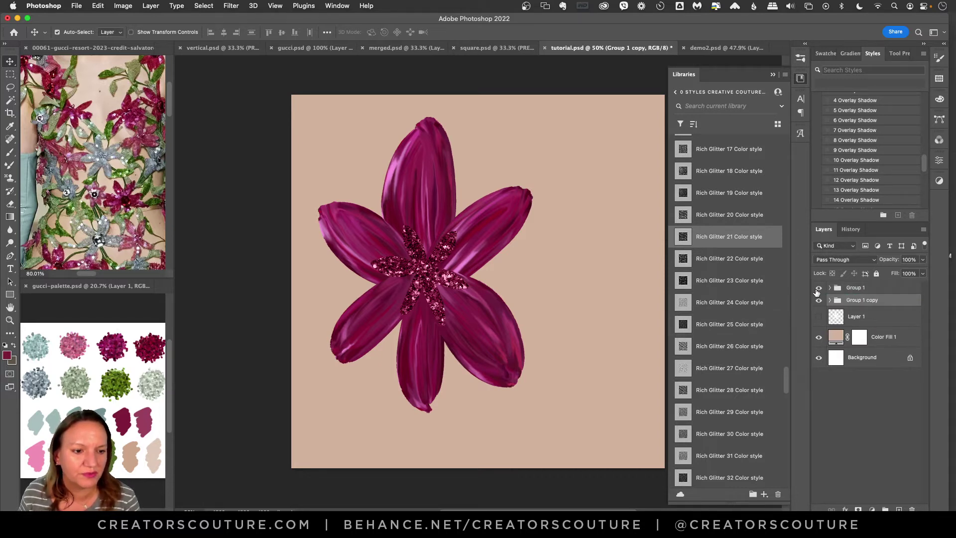
Merge the duplicated flower group into a single layer and move the merged flower slightly down and to the right
{"action": "right_click", "coordinate": [877, 304]}
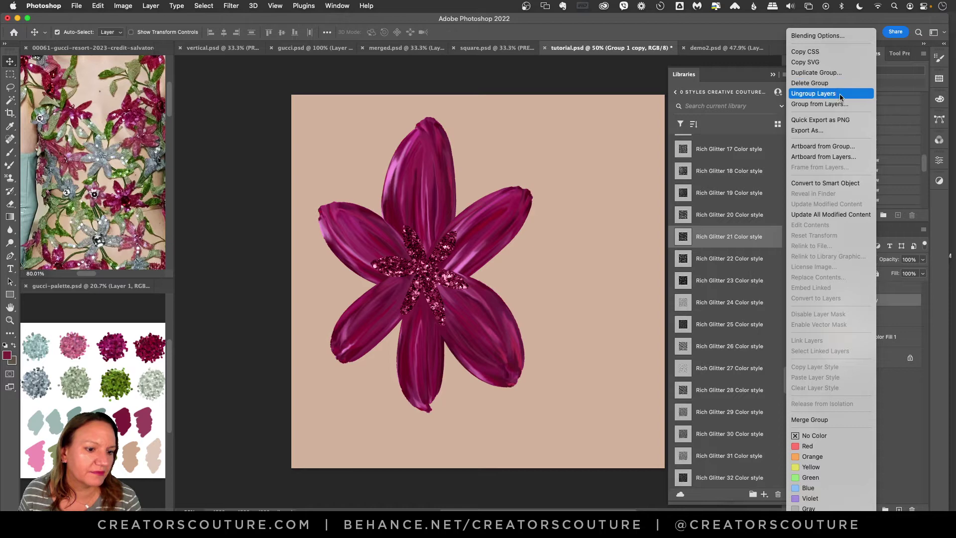
{"action": "left_click", "coordinate": [810, 420]}
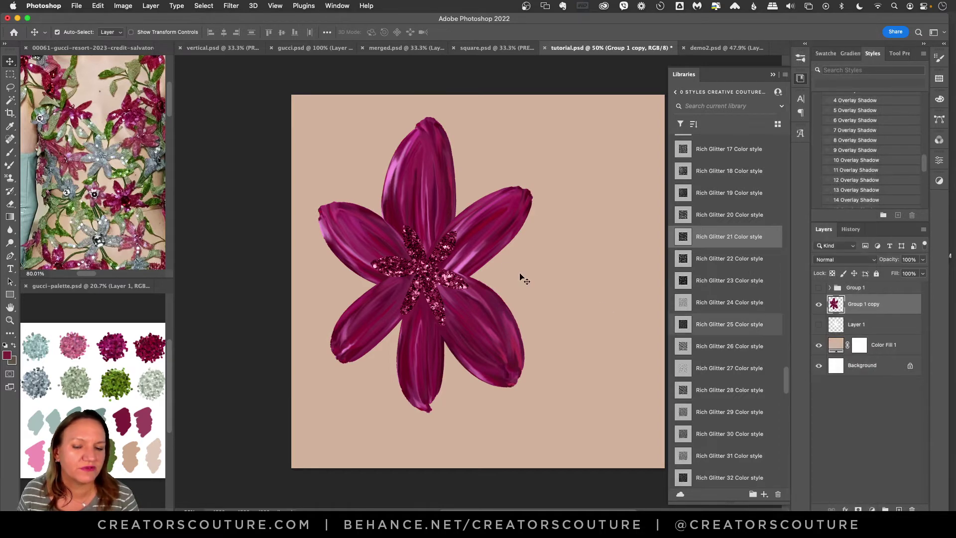
{"action": "left_click_drag", "start_coordinate": [434, 269], "coordinate": [459, 289]}
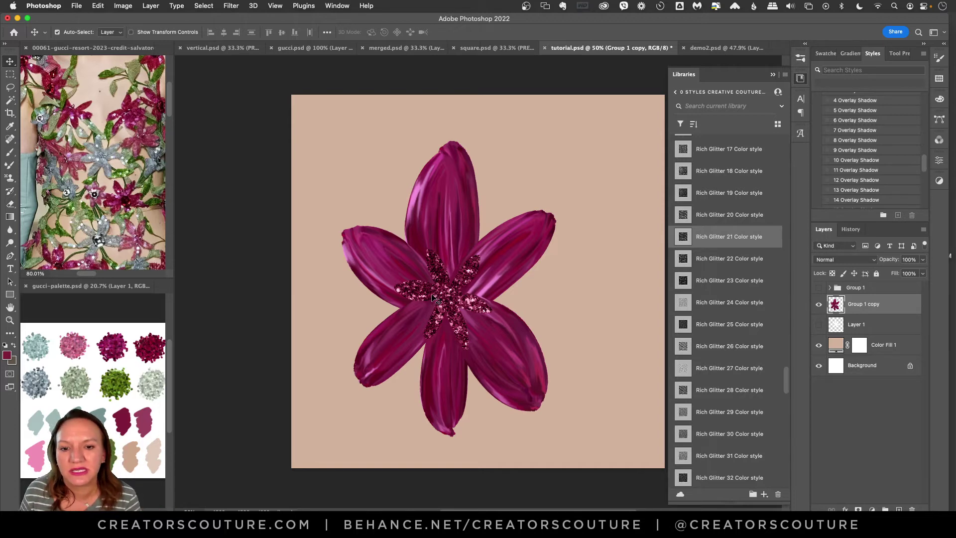
Move the merged flower slightly up and to the left, and bring up demo2.psd with the style library collapsed
{"action": "left_click_drag", "start_coordinate": [432, 298], "coordinate": [415, 287]}
{"action": "left_click", "coordinate": [493, 47]}
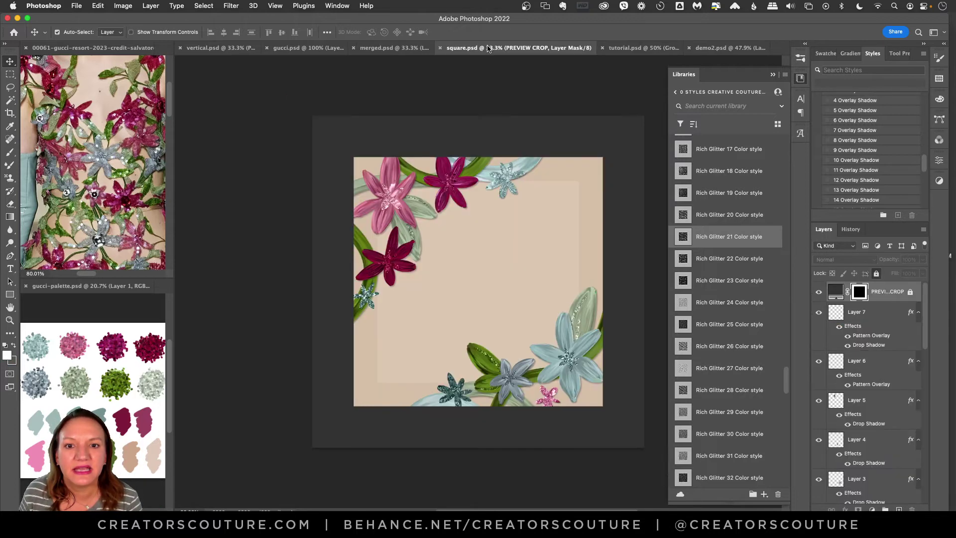
{"action": "left_click", "coordinate": [713, 47]}
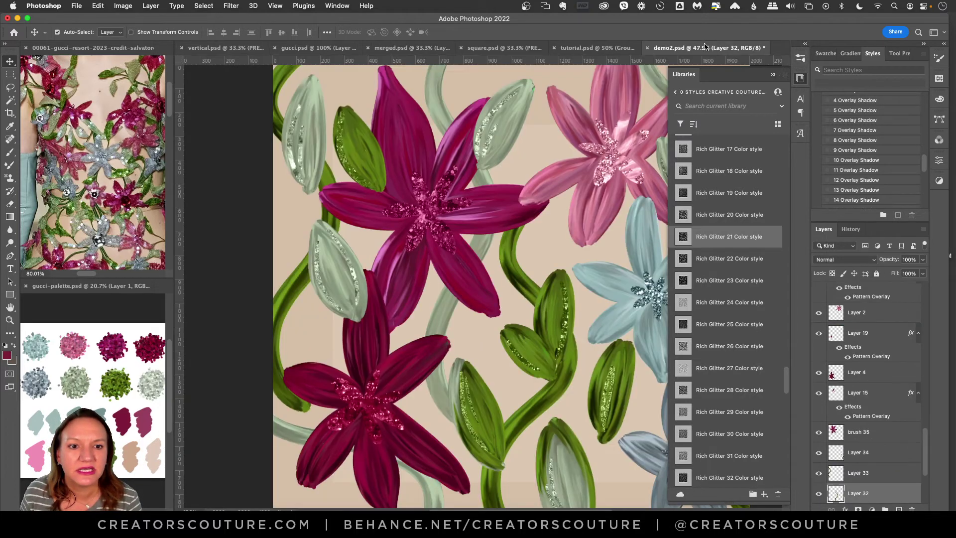
{"action": "left_click", "coordinate": [801, 81]}
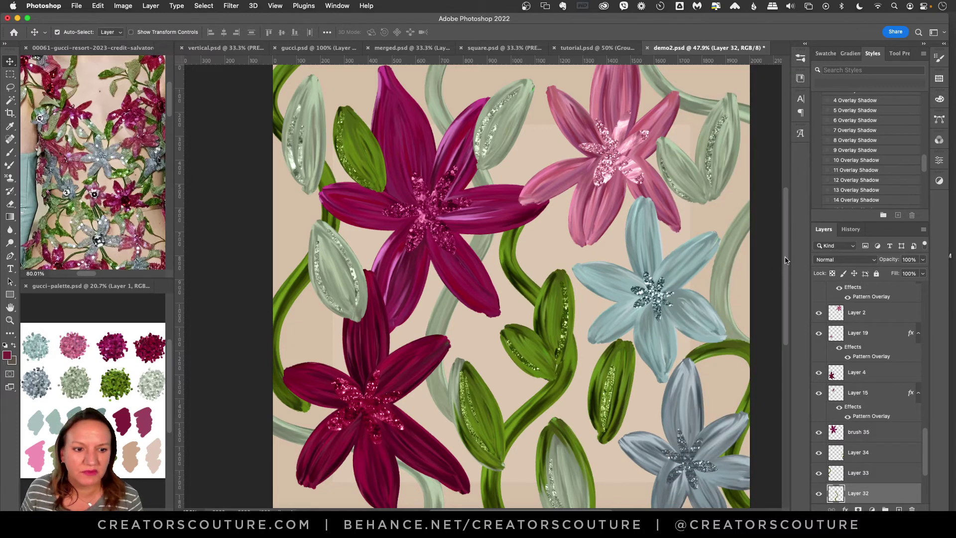
In demo2.psd, nudge the pale green stem behind the magenta flower and shift that flower's separate glitter centre slightly left
{"action": "left_click", "coordinate": [10, 320]}
{"action": "left_click", "coordinate": [483, 255], "text": "alt"}
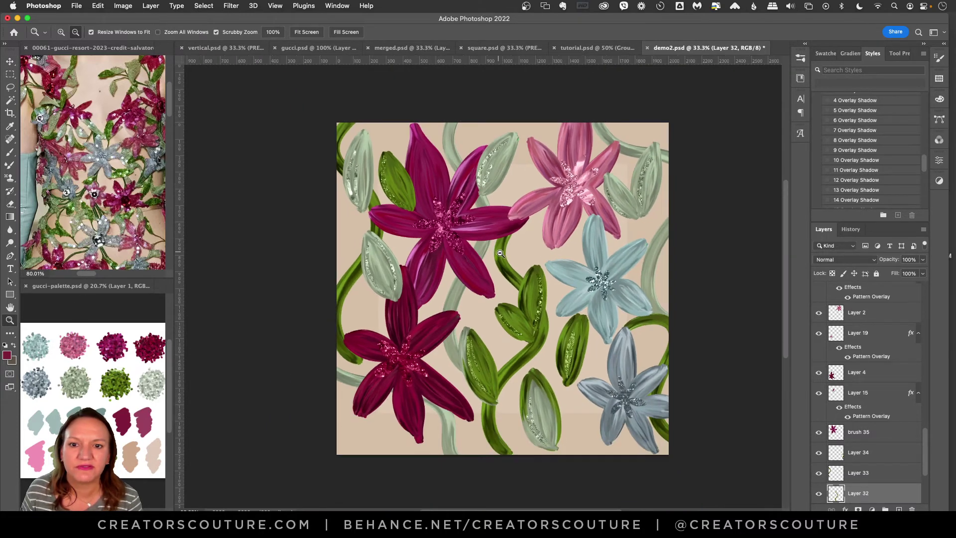
{"action": "left_click", "coordinate": [10, 61]}
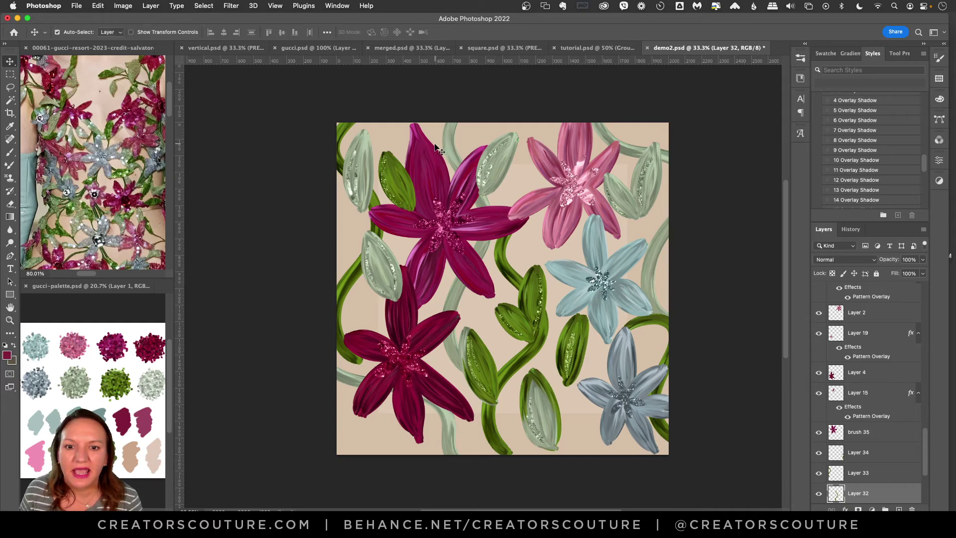
{"action": "mouse_move", "coordinate": [453, 146]}
{"action": "left_mouse_down"}
{"action": "mouse_move", "coordinate": [509, 178]}
{"action": "mouse_move", "coordinate": [507, 195]}
{"action": "mouse_move", "coordinate": [523, 182]}
{"action": "mouse_move", "coordinate": [470, 196]}
{"action": "mouse_move", "coordinate": [441, 190]}
{"action": "mouse_move", "coordinate": [446, 162]}
{"action": "mouse_move", "coordinate": [530, 180]}
{"action": "mouse_move", "coordinate": [459, 161]}
{"action": "left_mouse_up"}
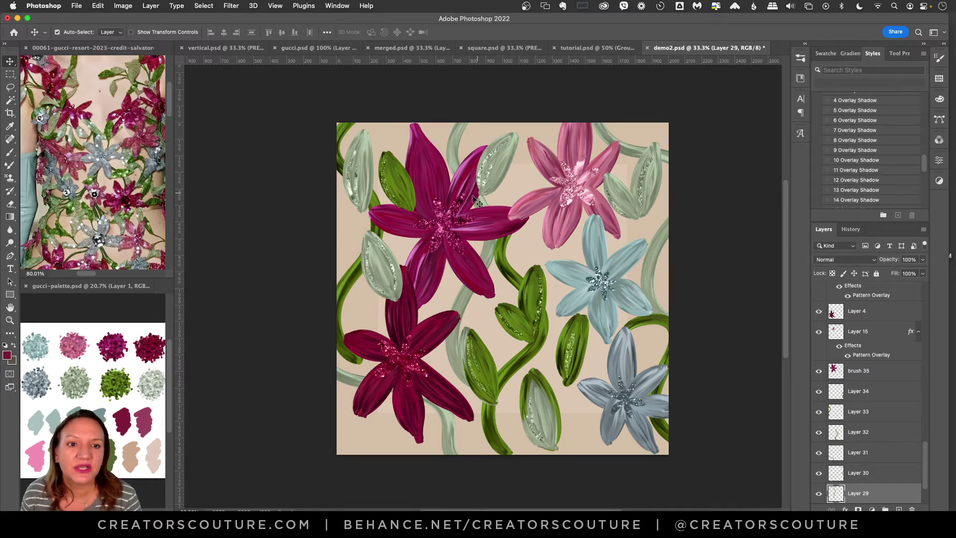
{"action": "mouse_move", "coordinate": [474, 199]}
{"action": "left_mouse_down"}
{"action": "mouse_move", "coordinate": [465, 215]}
{"action": "mouse_move", "coordinate": [473, 207]}
{"action": "mouse_move", "coordinate": [456, 201]}
{"action": "left_mouse_up"}
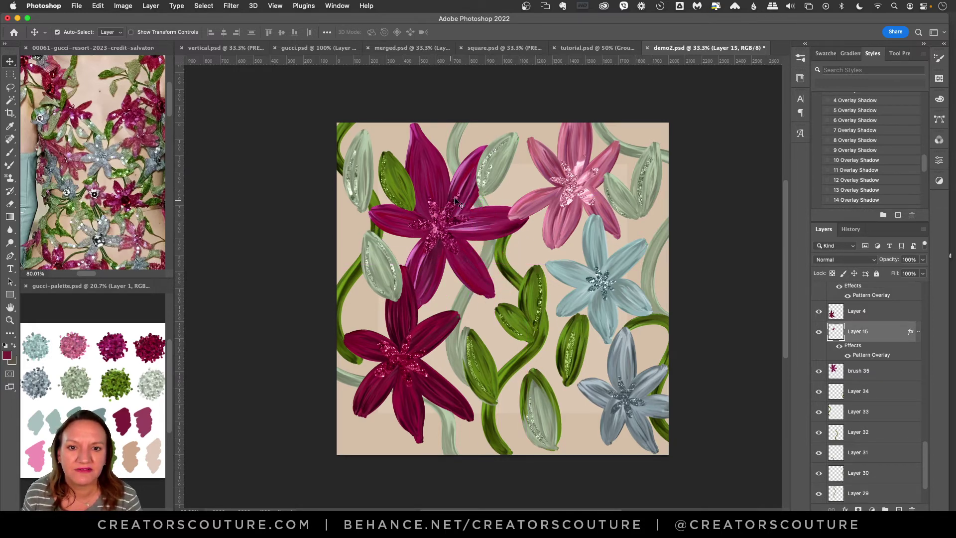
Switch to merged.psd and move the merged magenta flower and the pink flower slightly down and to the left
{"action": "left_click", "coordinate": [406, 49]}
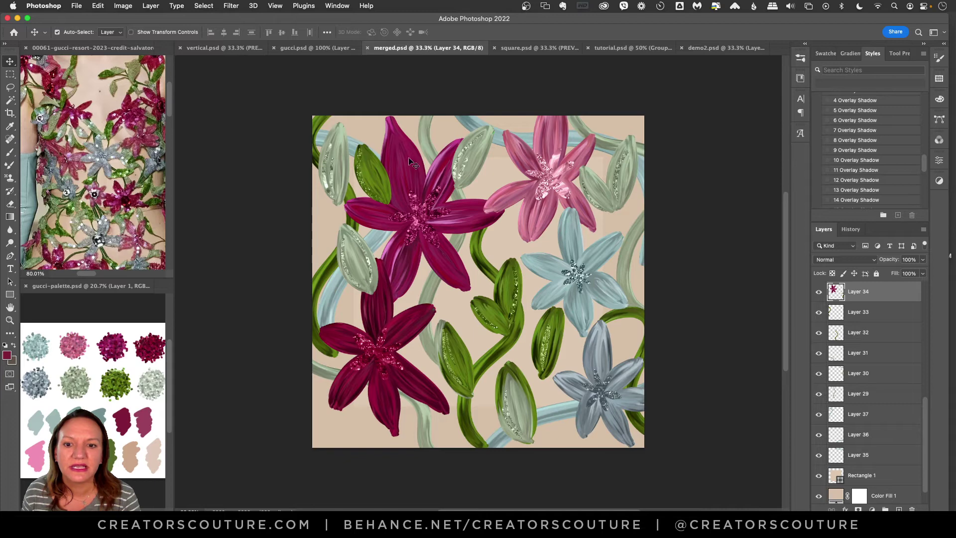
{"action": "mouse_move", "coordinate": [414, 160]}
{"action": "left_mouse_down"}
{"action": "mouse_move", "coordinate": [488, 161]}
{"action": "mouse_move", "coordinate": [399, 170]}
{"action": "left_mouse_up"}
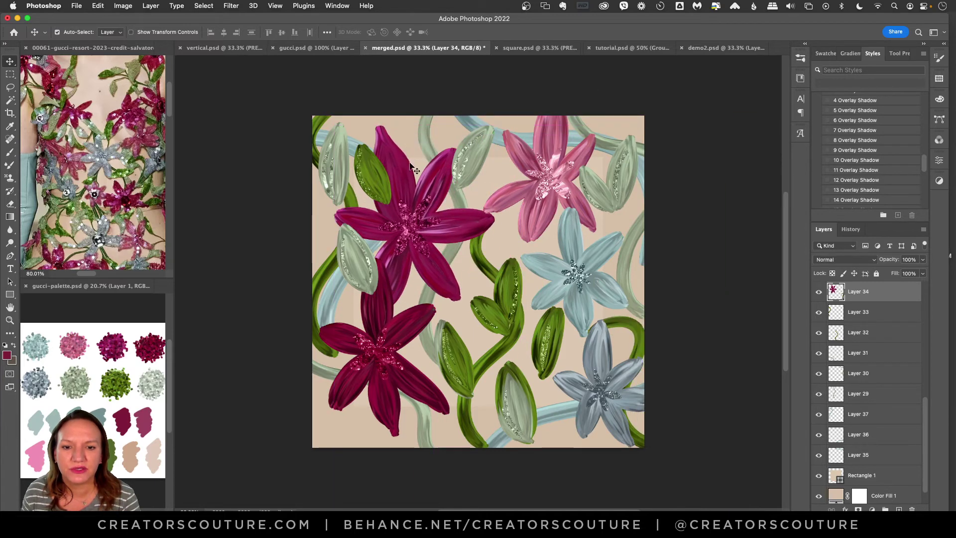
{"action": "mouse_move", "coordinate": [540, 174]}
{"action": "left_mouse_down"}
{"action": "mouse_move", "coordinate": [520, 183]}
{"action": "mouse_move", "coordinate": [530, 188]}
{"action": "left_mouse_up"}
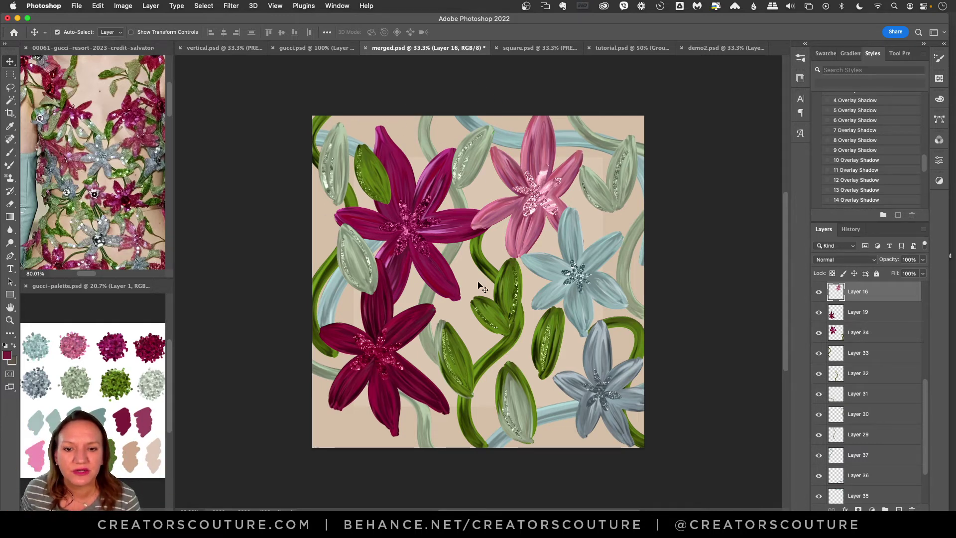
Shift Layer 34 past the canvas's upper-left corner so its attached green stem is in view, and move the pink flower slightly left
{"action": "left_click_drag", "start_coordinate": [432, 234], "coordinate": [296, 91]}
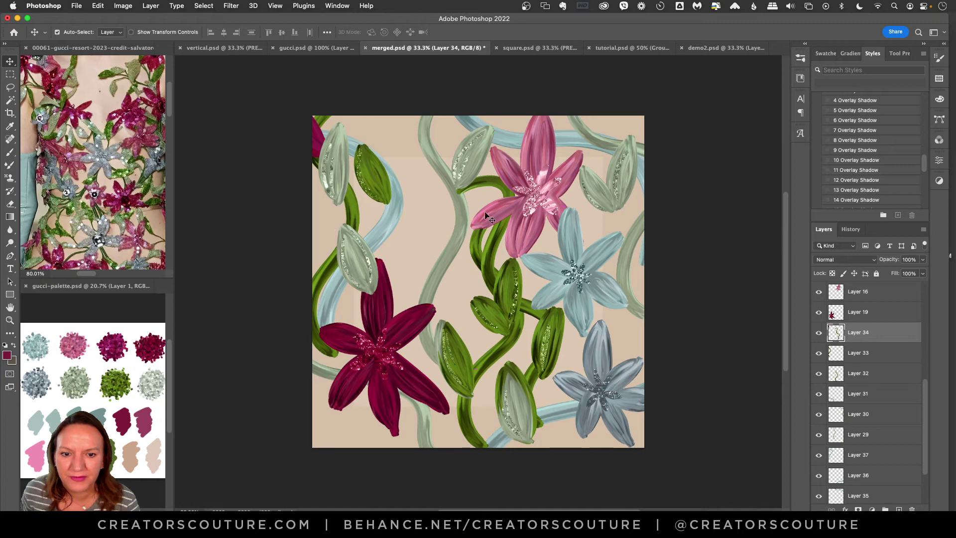
{"action": "left_click_drag", "start_coordinate": [484, 177], "coordinate": [558, 252]}
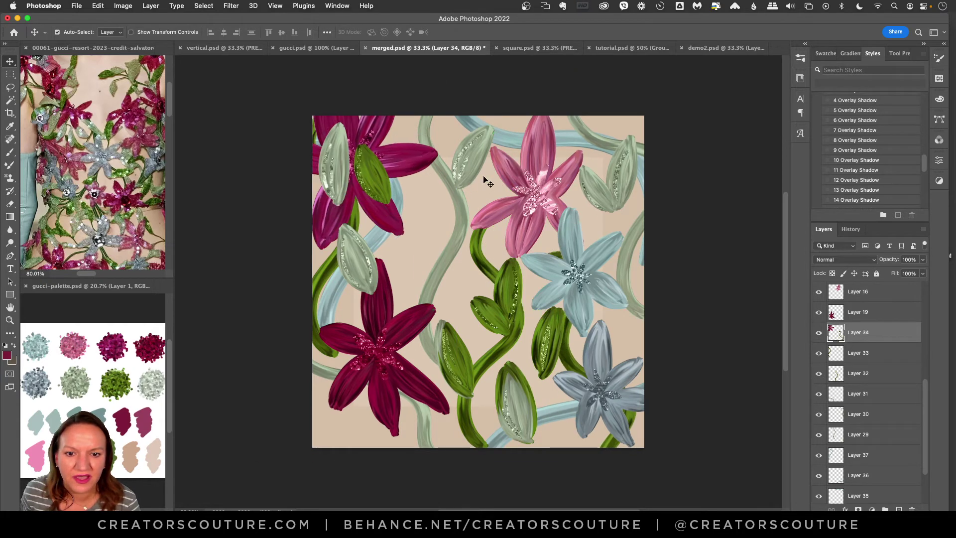
{"action": "mouse_move", "coordinate": [530, 169]}
{"action": "left_mouse_down"}
{"action": "mouse_move", "coordinate": [481, 187]}
{"action": "mouse_move", "coordinate": [523, 172]}
{"action": "left_mouse_up"}
{"action": "left_click", "coordinate": [386, 171]}
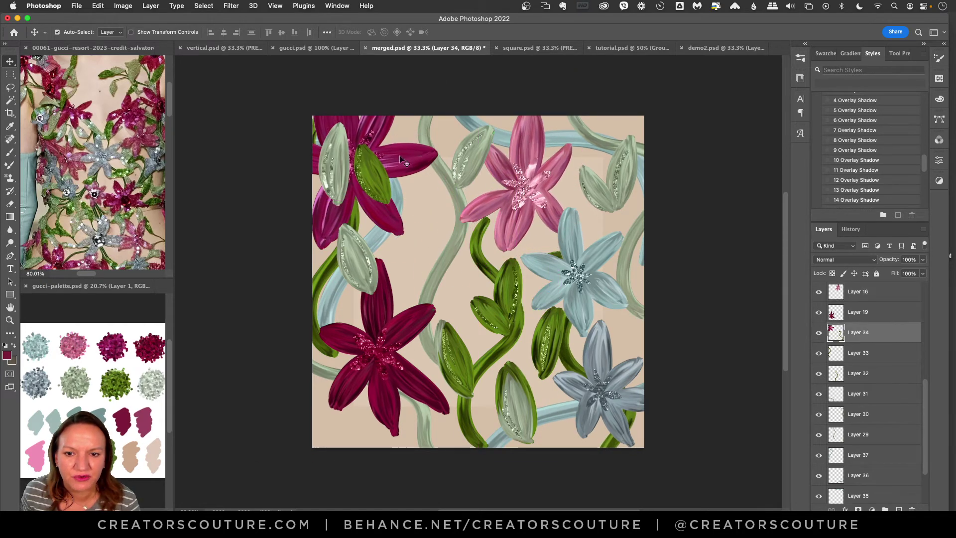
{"action": "left_click_drag", "start_coordinate": [423, 157], "coordinate": [294, 110]}
{"action": "scroll", "coordinate": [788, 242], "scroll_direction": "down", "scroll_amount": 2}
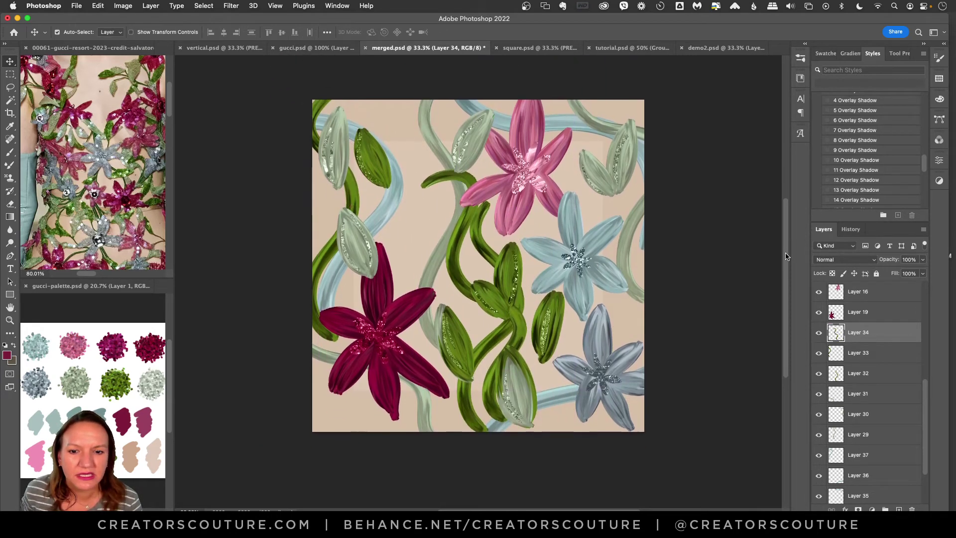
{"action": "mouse_move", "coordinate": [461, 279]}
{"action": "left_mouse_down"}
{"action": "mouse_move", "coordinate": [437, 264]}
{"action": "mouse_move", "coordinate": [453, 268]}
{"action": "left_mouse_up"}
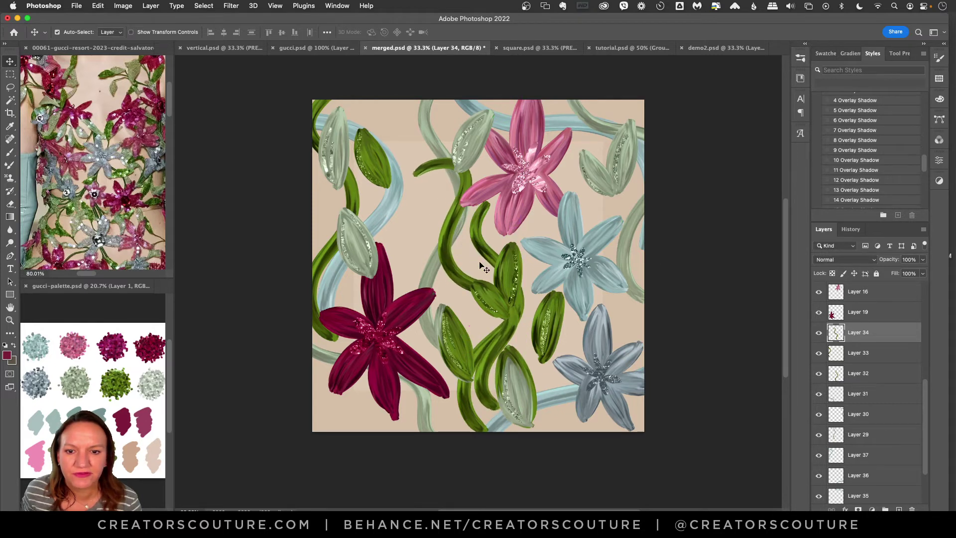
Lasso around the green stem on Layer 34, cut it to a new layer, and move it slightly up and left
{"action": "left_click", "coordinate": [10, 87]}
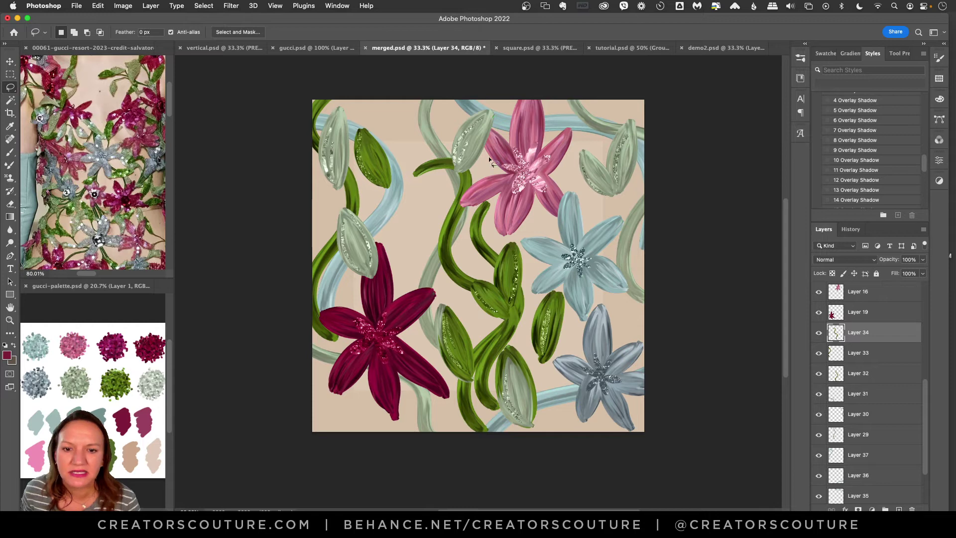
{"action": "mouse_move", "coordinate": [441, 132]}
{"action": "left_mouse_down"}
{"action": "mouse_move", "coordinate": [382, 358]}
{"action": "mouse_move", "coordinate": [442, 433]}
{"action": "mouse_move", "coordinate": [525, 450]}
{"action": "mouse_move", "coordinate": [546, 196]}
{"action": "left_mouse_up"}
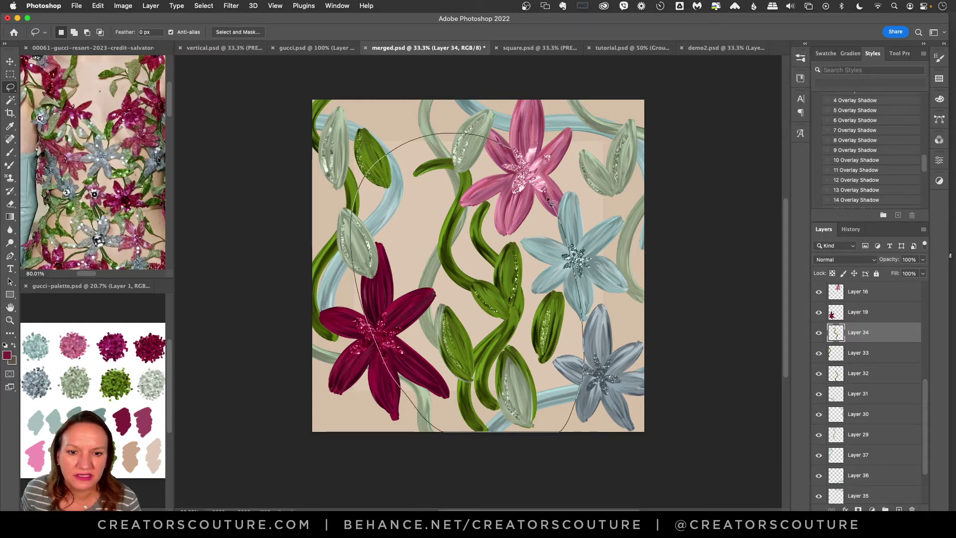
{"action": "left_click_drag", "start_coordinate": [507, 142], "coordinate": [509, 141]}
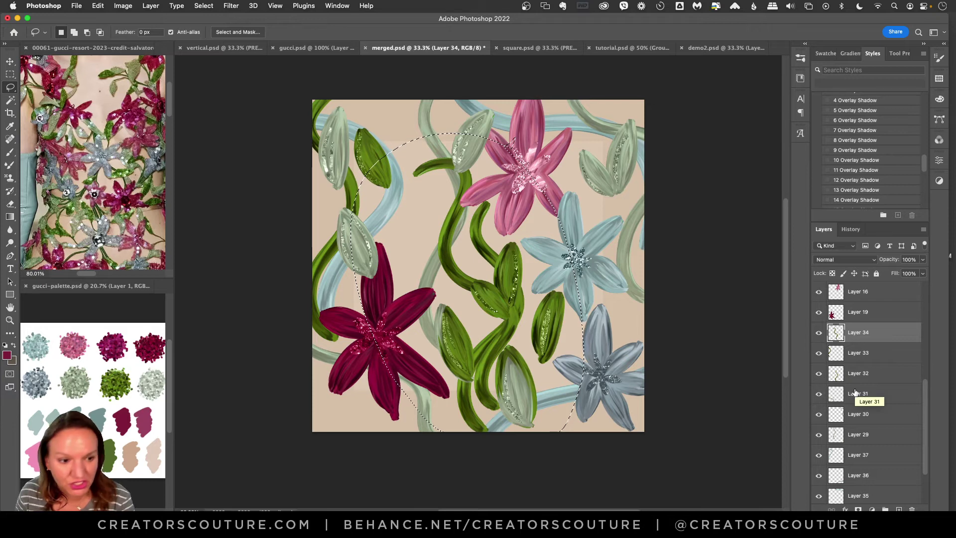
{"action": "key", "text": "super+shift+j"}
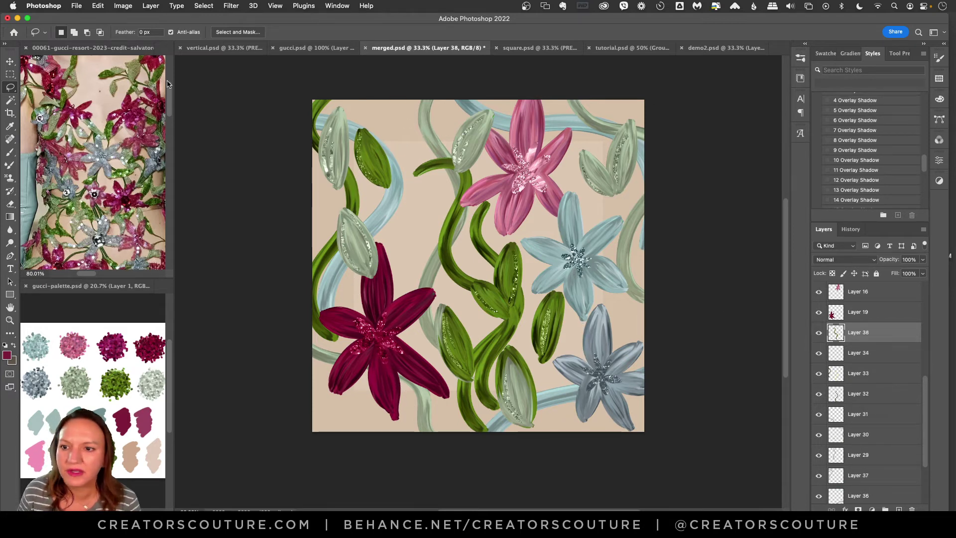
{"action": "left_click", "coordinate": [10, 61]}
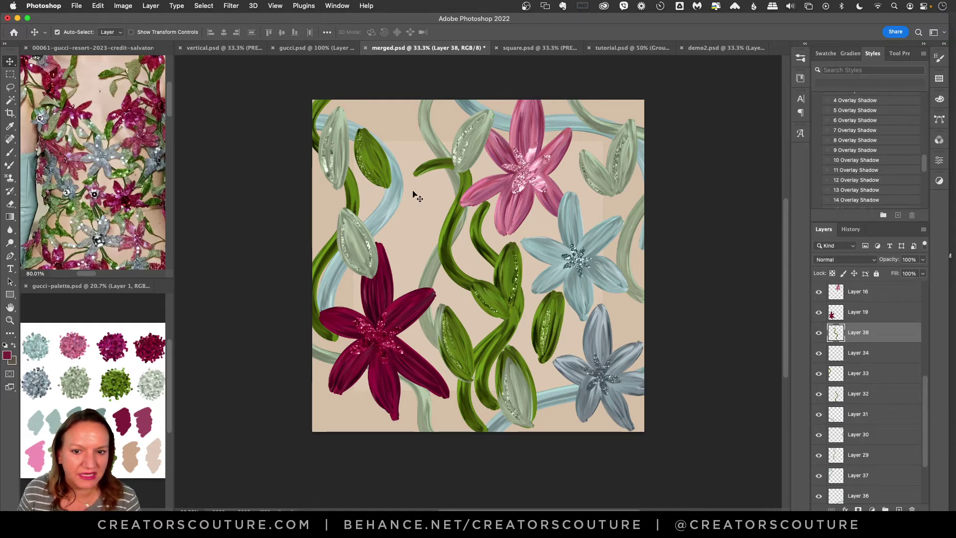
{"action": "mouse_move", "coordinate": [449, 166]}
{"action": "left_mouse_down"}
{"action": "mouse_move", "coordinate": [372, 157]}
{"action": "mouse_move", "coordinate": [449, 154]}
{"action": "mouse_move", "coordinate": [442, 159]}
{"action": "left_mouse_up"}
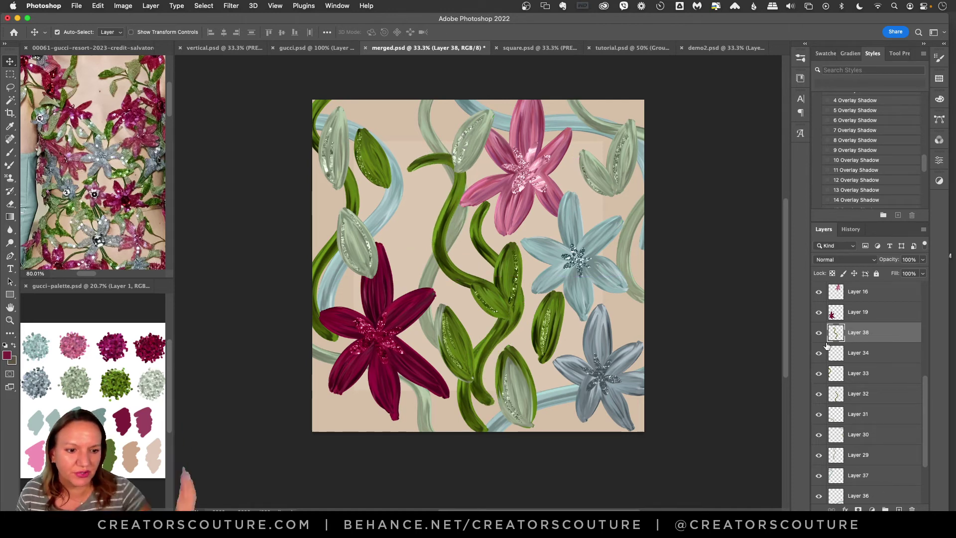
Bring the magenta flower on Layer 34 back onto the upper-left area of the canvas and place its layer above Layer 19
{"action": "left_click", "coordinate": [875, 355]}
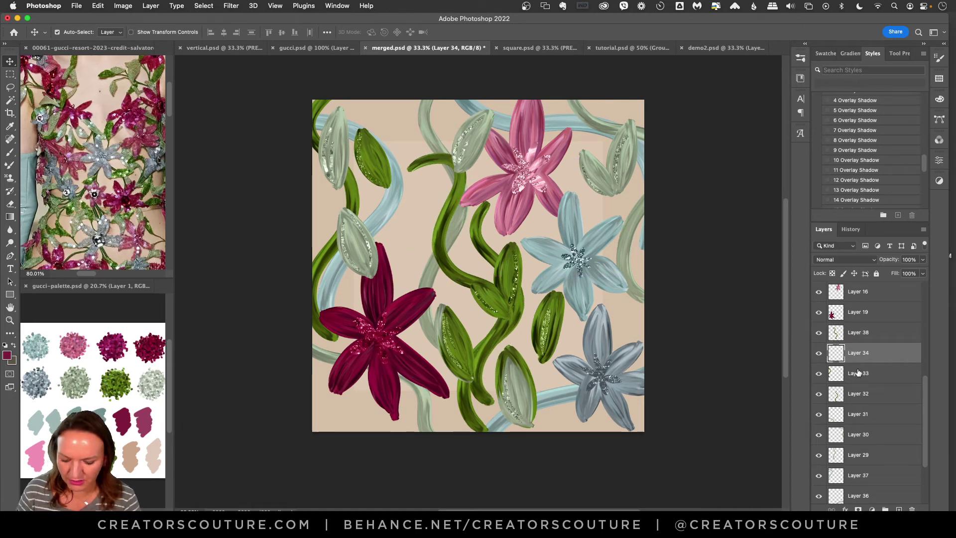
{"action": "key", "text": "ctrl+t"}
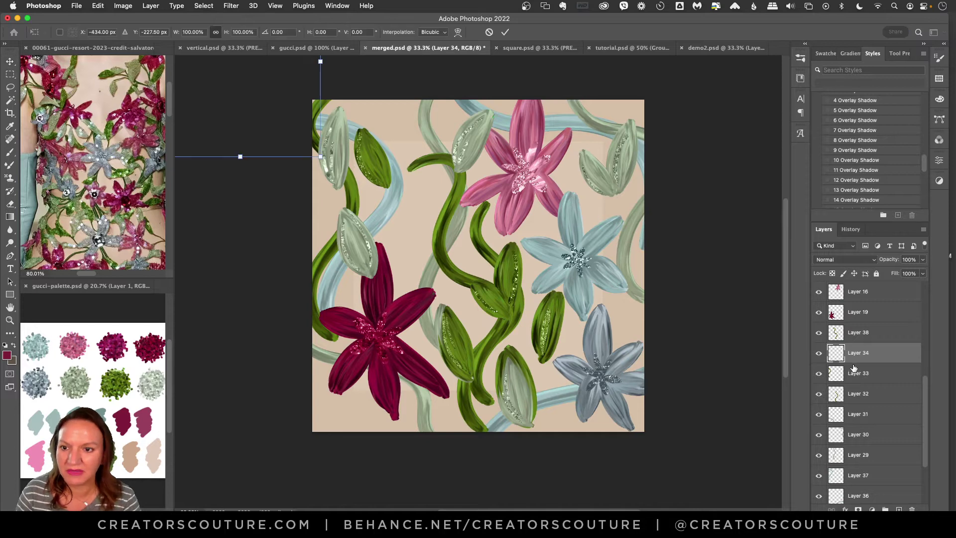
{"action": "left_click_drag", "start_coordinate": [279, 109], "coordinate": [486, 260]}
{"action": "key", "text": "Return"}
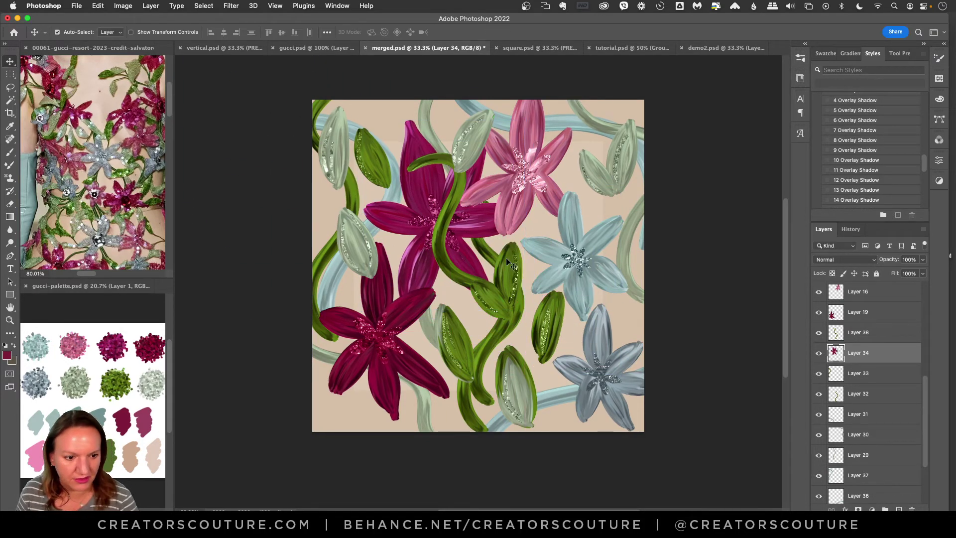
{"action": "left_click_drag", "start_coordinate": [867, 355], "coordinate": [859, 306]}
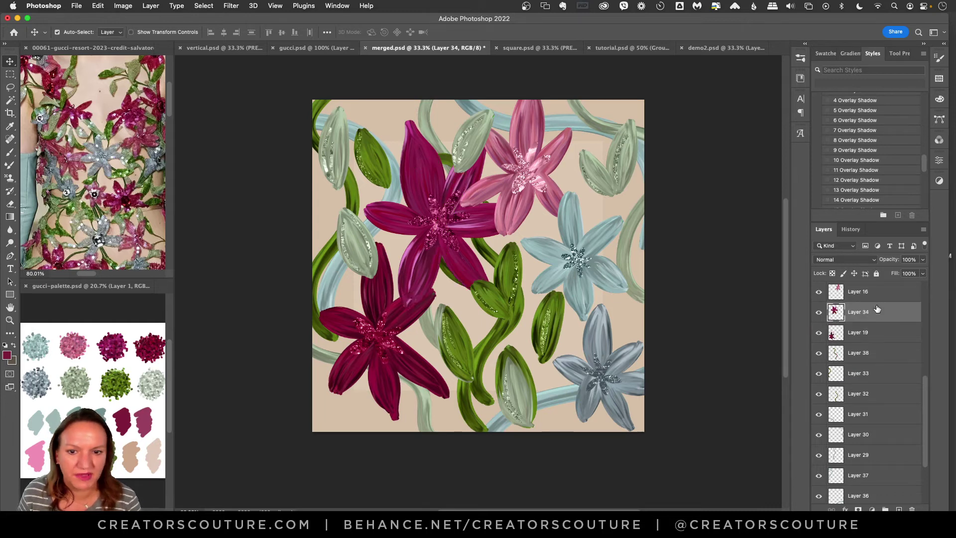
{"action": "left_click_drag", "start_coordinate": [428, 234], "coordinate": [413, 218]}
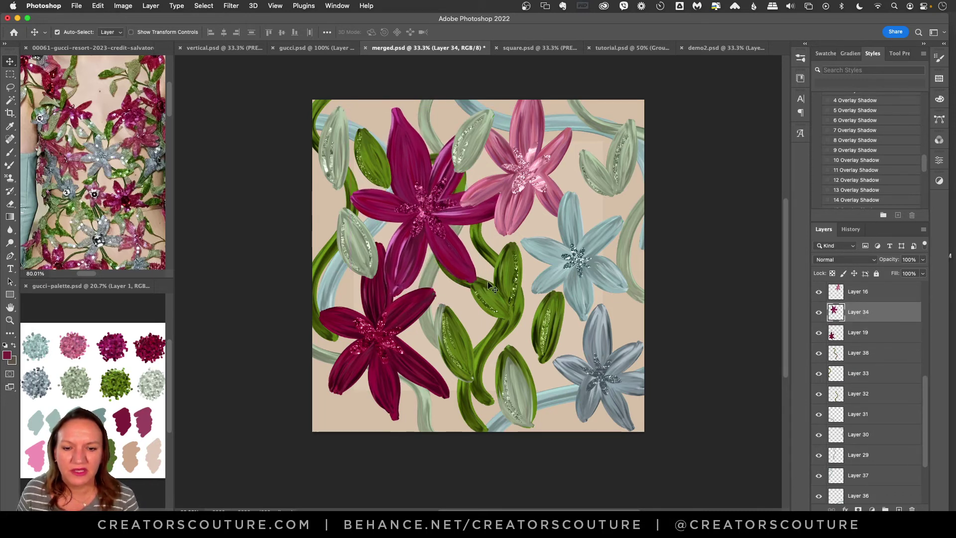
Reposition the green stem on Layer 32 behind the light blue flower and save merged.psd
{"action": "left_click_drag", "start_coordinate": [533, 289], "coordinate": [535, 245]}
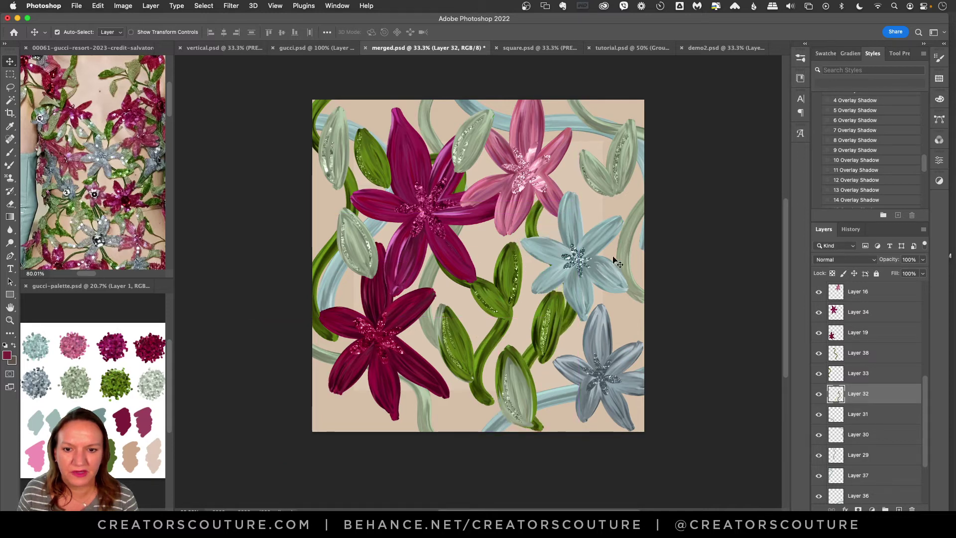
{"action": "key", "text": "super+s"}
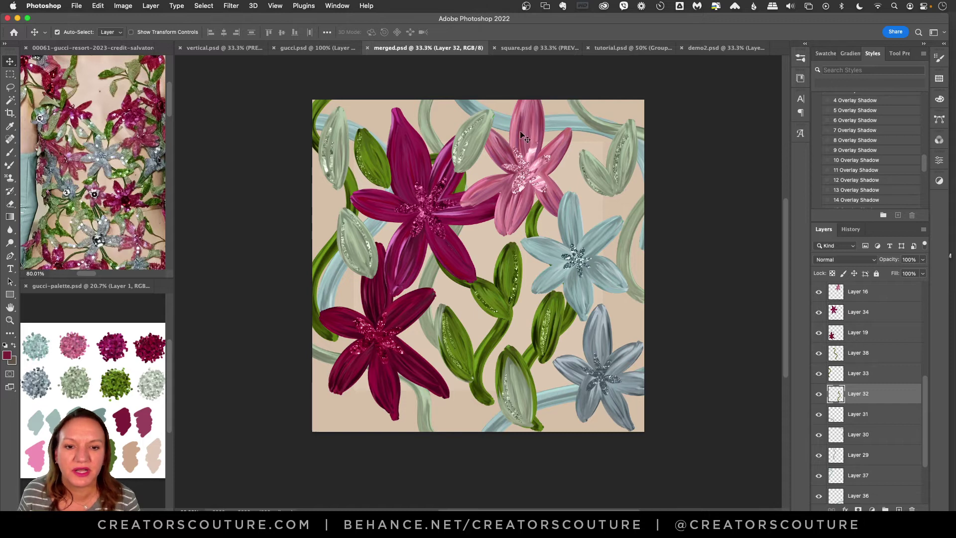
Nudge the pale leaf beside the pink flower slightly left and the central green leaf pair slightly down and right
{"action": "left_click_drag", "start_coordinate": [468, 140], "coordinate": [464, 140]}
{"action": "left_click", "coordinate": [330, 149]}
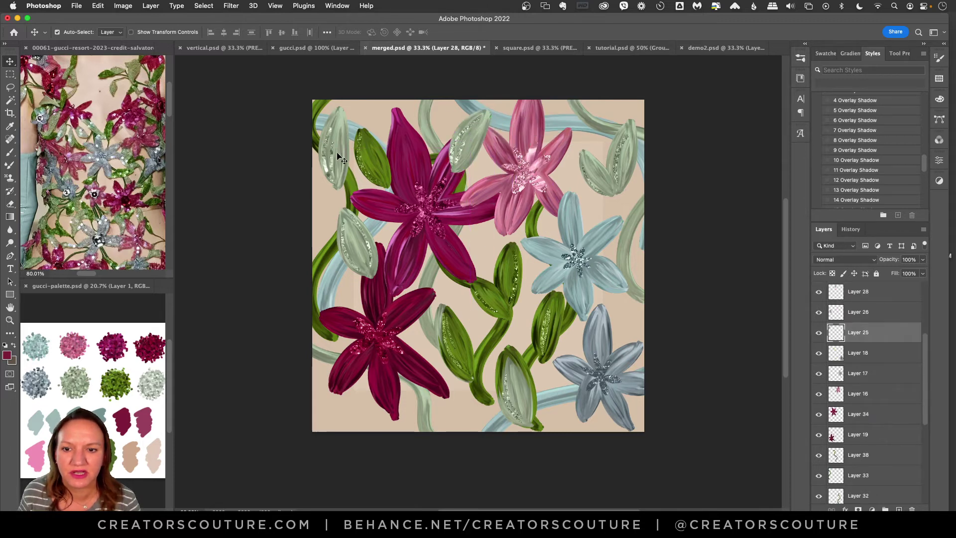
{"action": "mouse_move", "coordinate": [503, 276]}
{"action": "left_mouse_down"}
{"action": "mouse_move", "coordinate": [505, 307]}
{"action": "mouse_move", "coordinate": [509, 287]}
{"action": "left_mouse_up"}
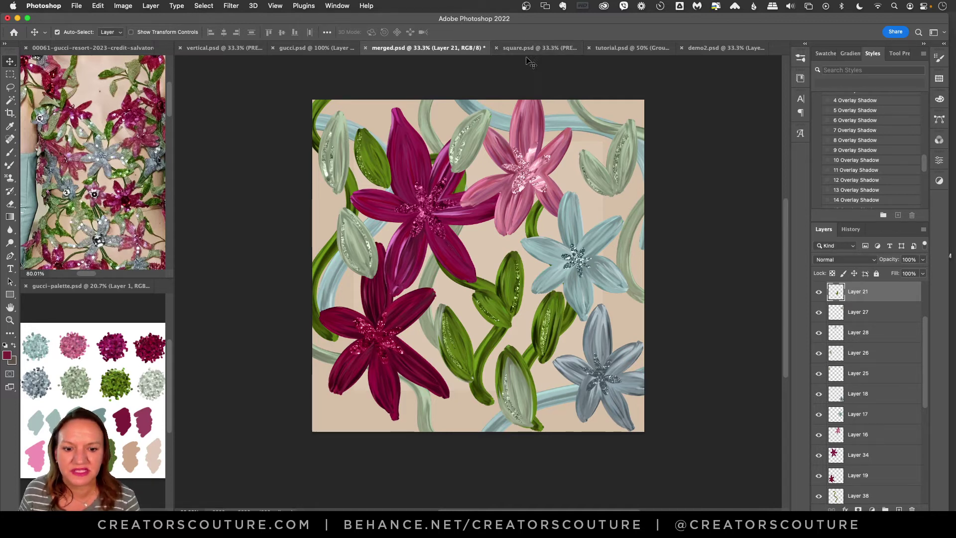
Return to tutorial.psd, scale the merged flower down proportionally, and position it in the upper-left area of the canvas
{"action": "left_click", "coordinate": [621, 48]}
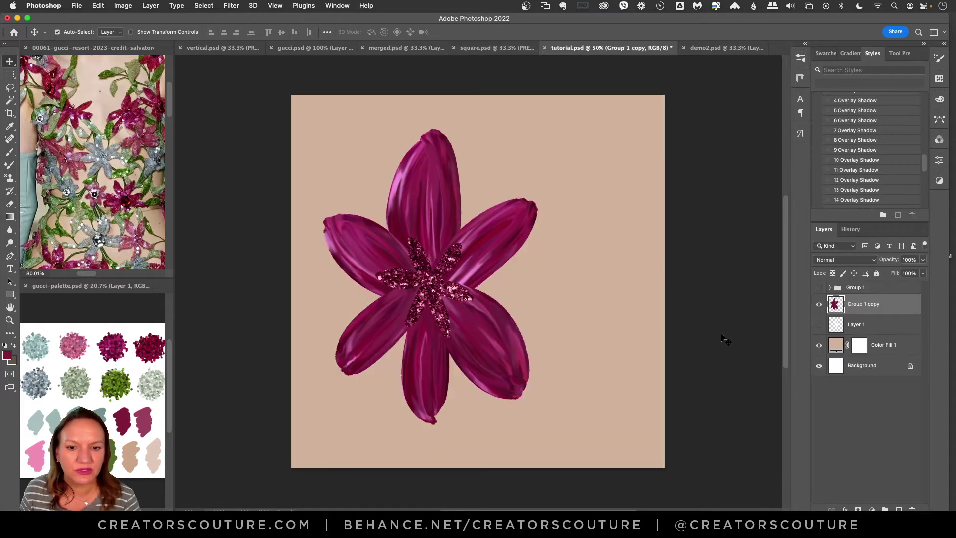
{"action": "left_click_drag", "start_coordinate": [426, 285], "coordinate": [404, 267]}
{"action": "key", "text": "super+t"}
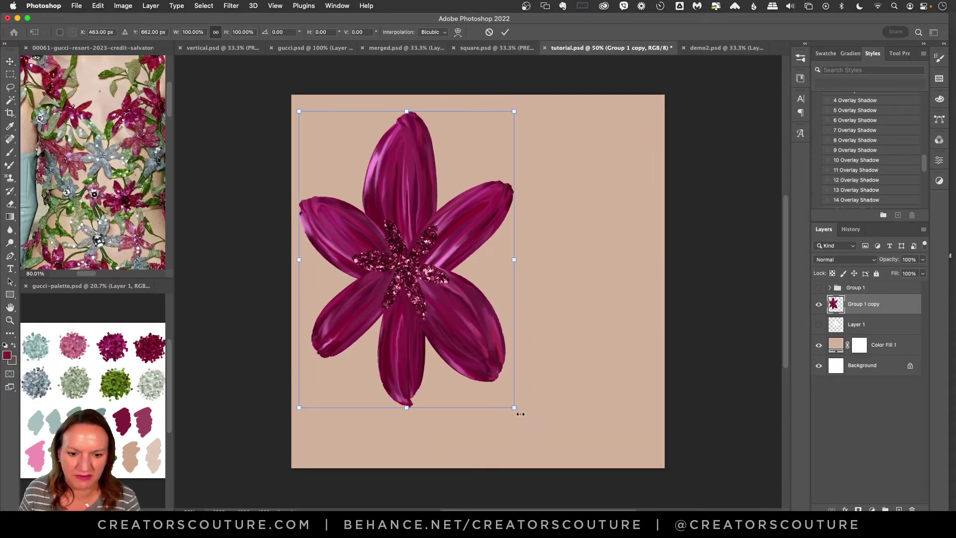
{"action": "left_click_drag", "start_coordinate": [521, 414], "coordinate": [442, 336]}
{"action": "key", "text": "Return"}
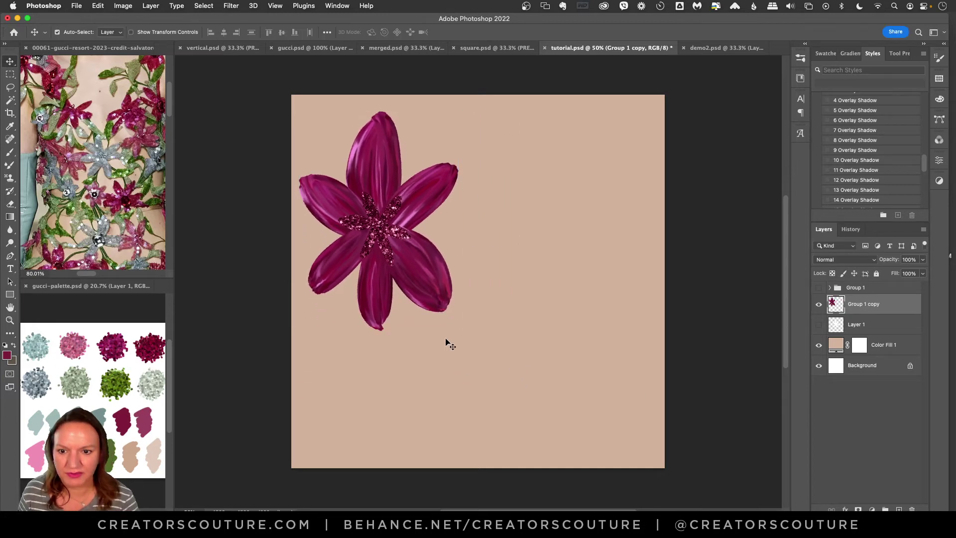
{"action": "left_click_drag", "start_coordinate": [369, 204], "coordinate": [384, 208]}
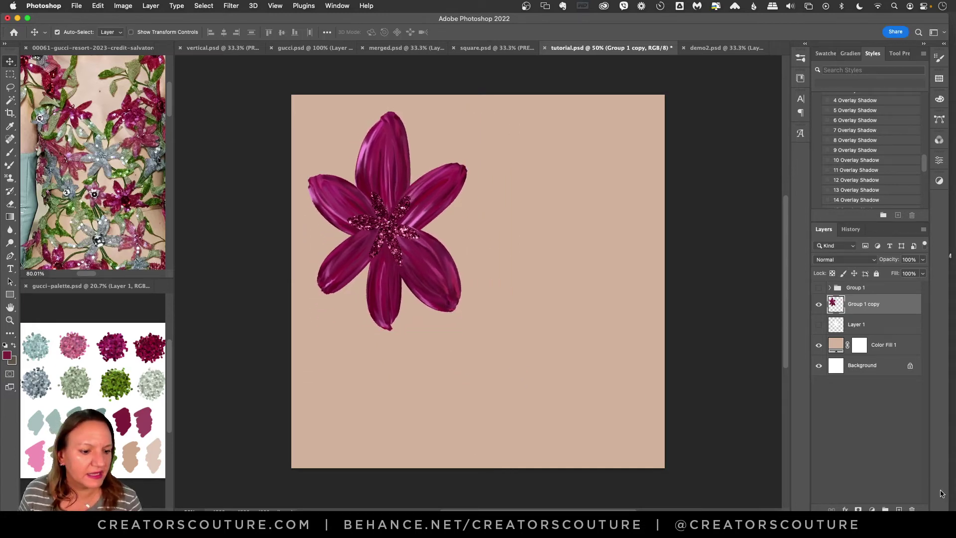
On a new layer above the flower, paint a pale sage-green leaf using the Mixer Brush loaded from the palette's light green glitter swatch
{"action": "left_click", "coordinate": [899, 509]}
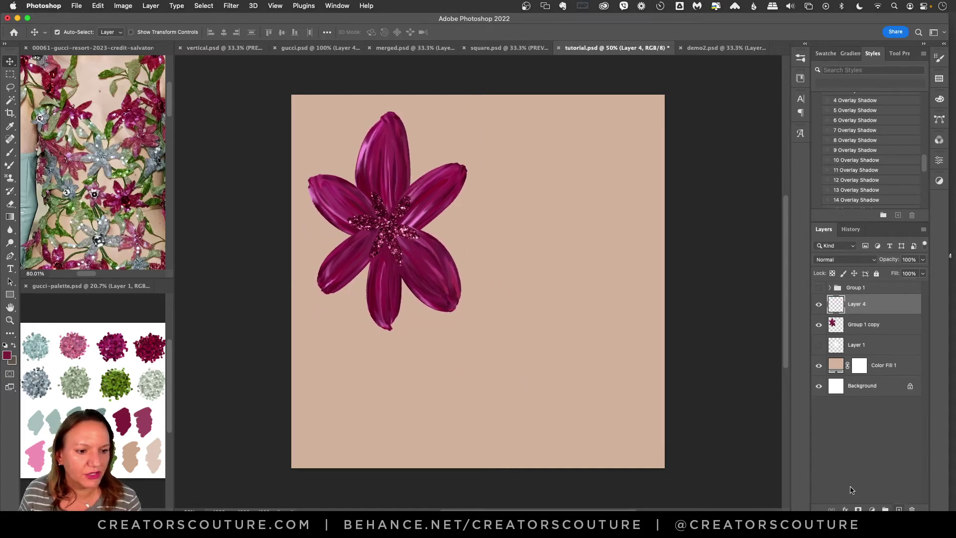
{"action": "left_click", "coordinate": [7, 165]}
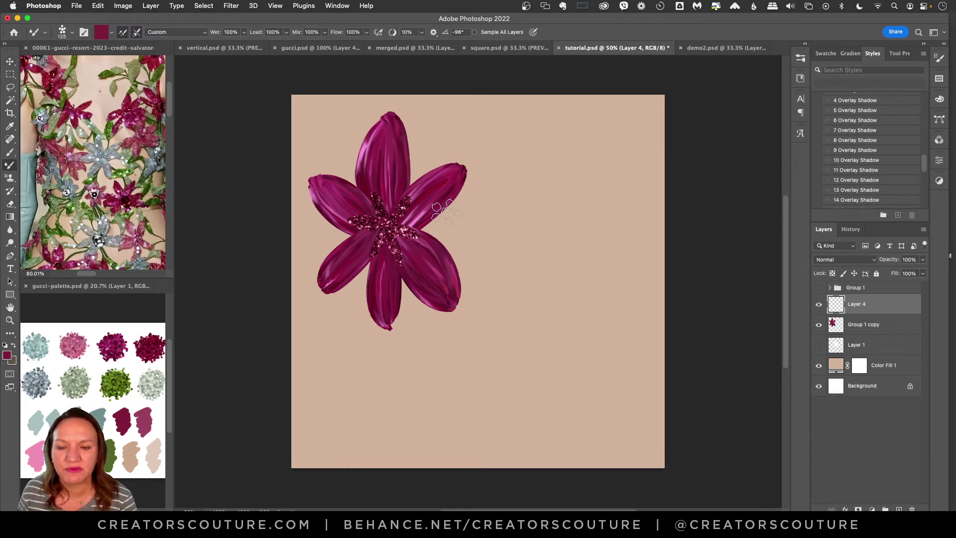
{"action": "left_click", "coordinate": [100, 308]}
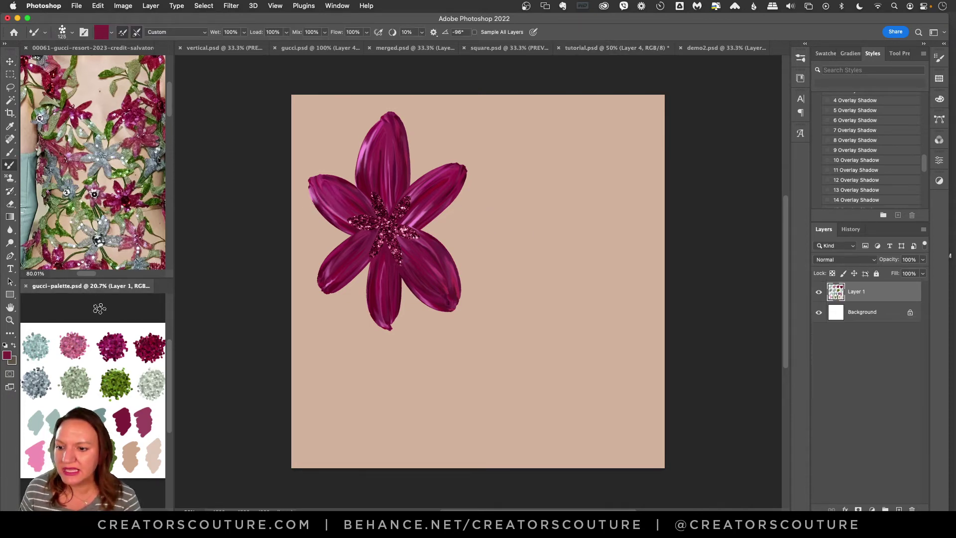
{"action": "left_click", "coordinate": [75, 384], "text": "alt"}
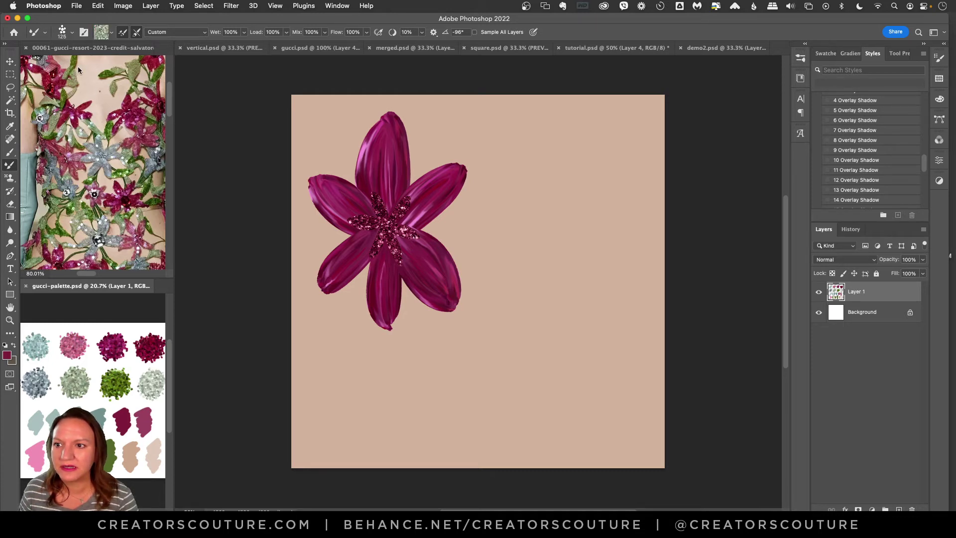
{"action": "left_click", "coordinate": [568, 211]}
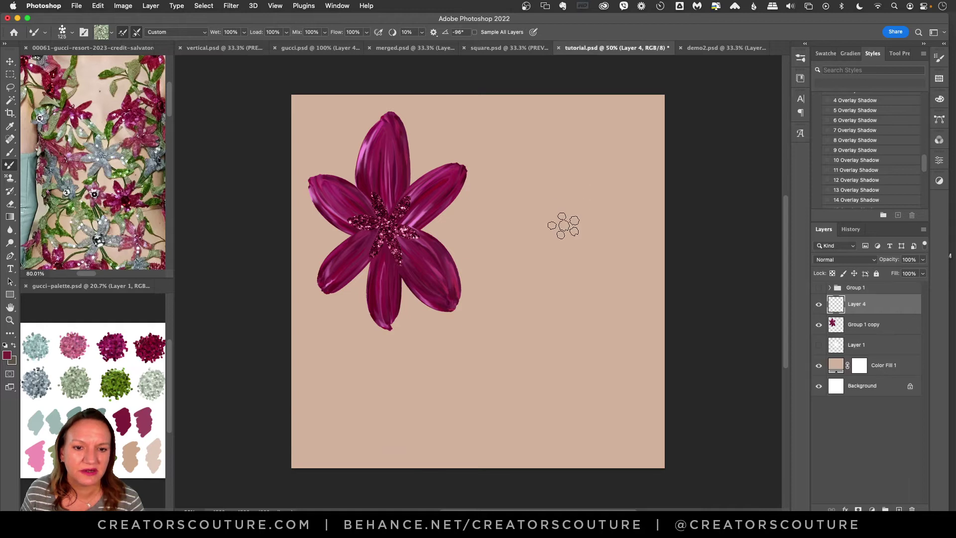
{"action": "mouse_move", "coordinate": [527, 209]}
{"action": "left_mouse_down"}
{"action": "mouse_move", "coordinate": [522, 279]}
{"action": "mouse_move", "coordinate": [545, 316]}
{"action": "left_mouse_up"}
{"action": "left_click_drag", "start_coordinate": [529, 207], "coordinate": [555, 285]}
{"action": "key", "text": "super+z"}
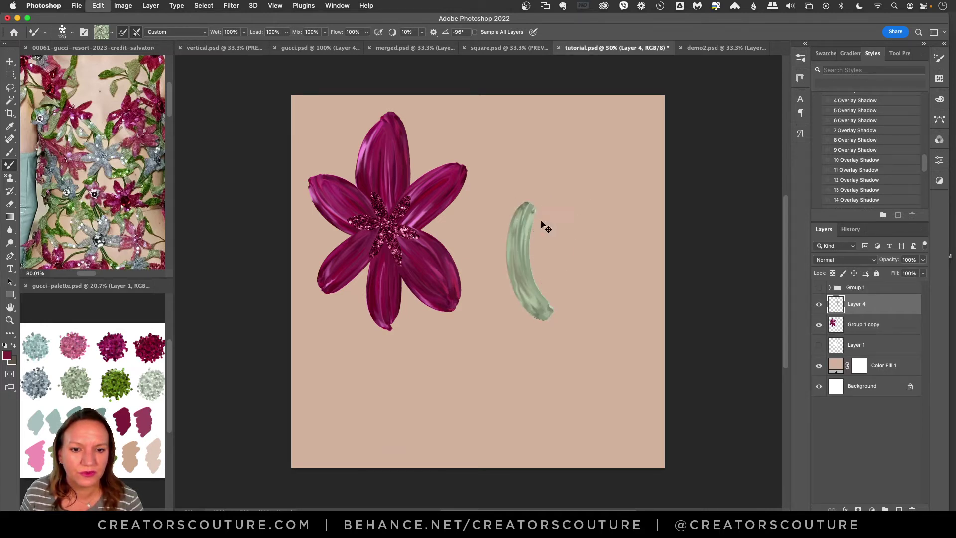
{"action": "mouse_move", "coordinate": [535, 214]}
{"action": "left_mouse_down"}
{"action": "mouse_move", "coordinate": [546, 312]}
{"action": "mouse_move", "coordinate": [525, 226]}
{"action": "mouse_move", "coordinate": [549, 320]}
{"action": "left_mouse_up"}
{"action": "left_click_drag", "start_coordinate": [528, 234], "coordinate": [539, 292]}
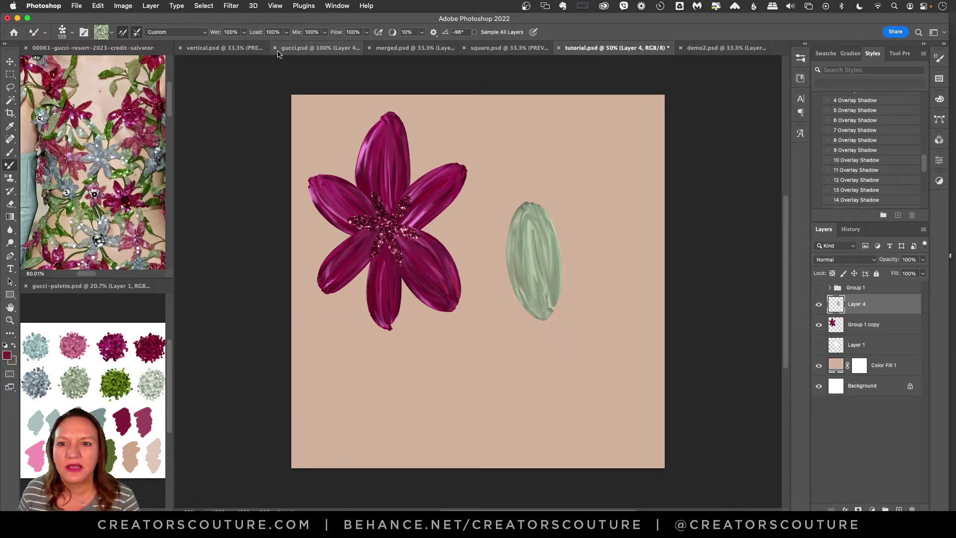
Examine the leaves in demo2.psd as a reference and return to tutorial.psd
{"action": "left_click", "coordinate": [95, 287]}
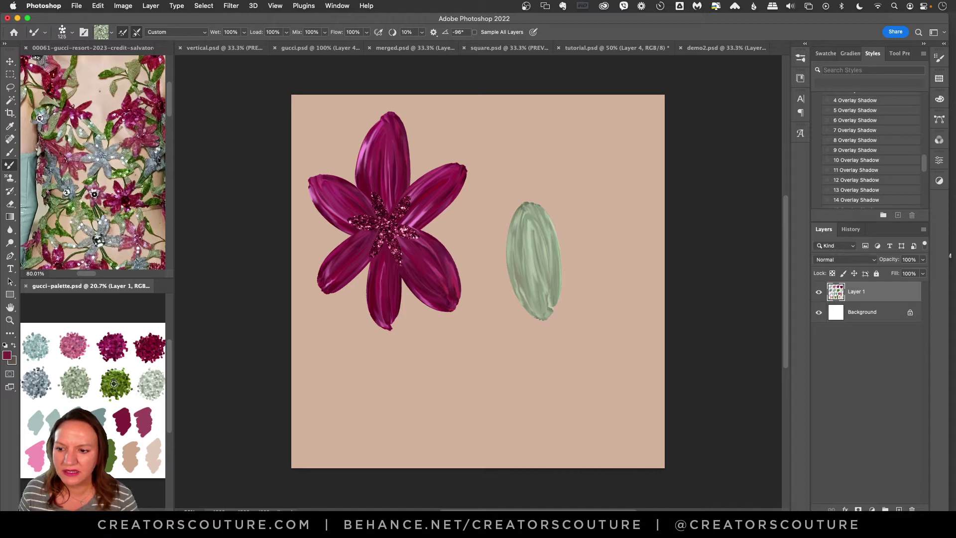
{"action": "left_click", "coordinate": [592, 48]}
{"action": "key", "text": "ctrl+shift+Tab"}
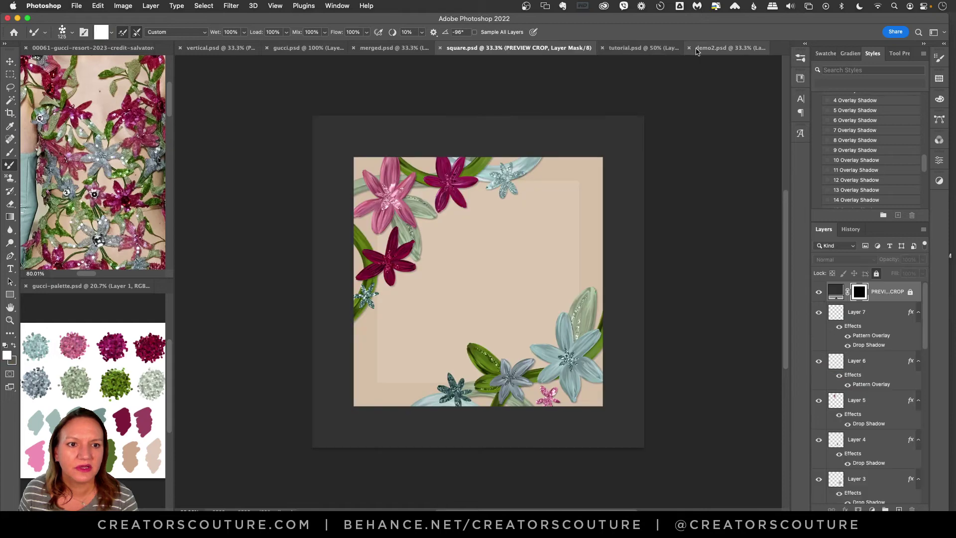
{"action": "left_click", "coordinate": [704, 49]}
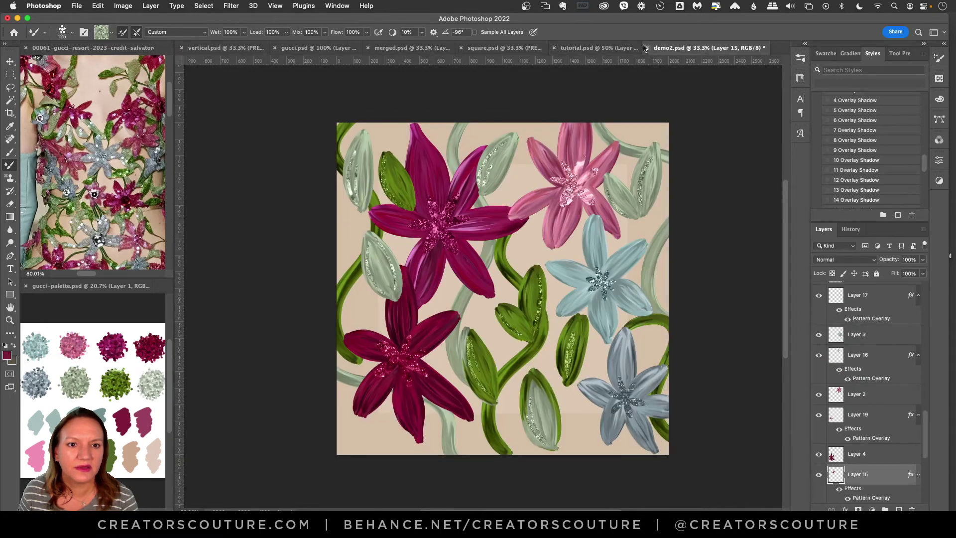
{"action": "left_click", "coordinate": [608, 48]}
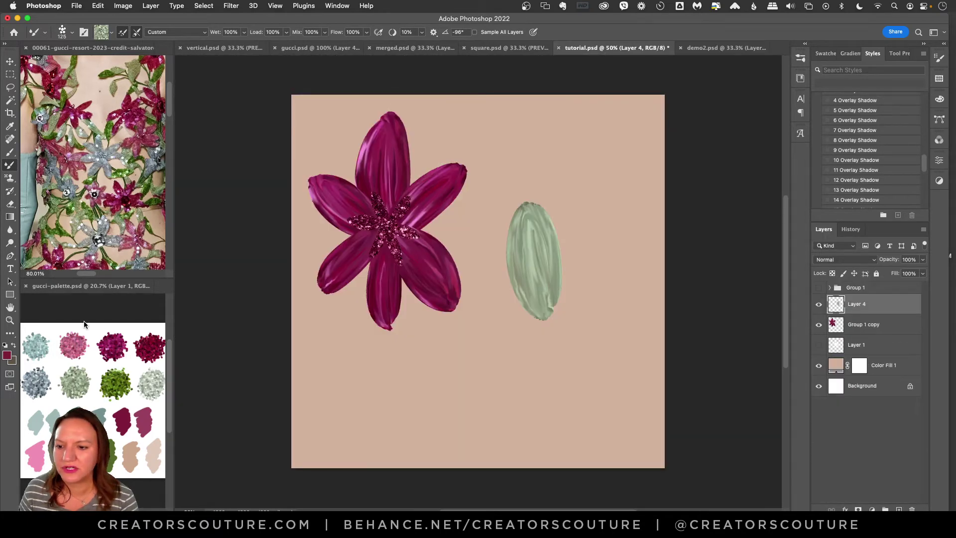
Load the Mixer Brush with the palette's bright green glitter swatch and paint a second leaf overlapping the base of the pale one
{"action": "left_click", "coordinate": [119, 391]}
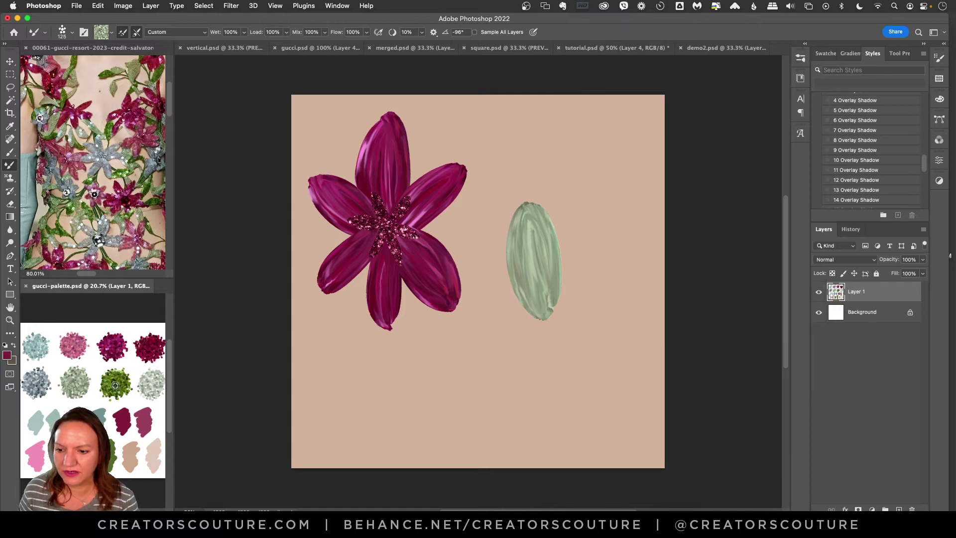
{"action": "left_click", "coordinate": [116, 389], "text": "alt"}
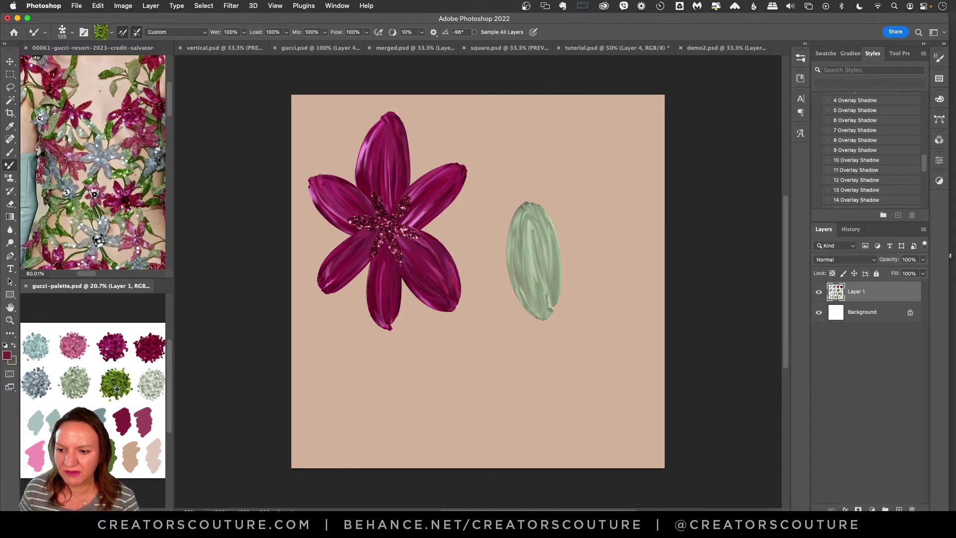
{"action": "left_click", "coordinate": [582, 297]}
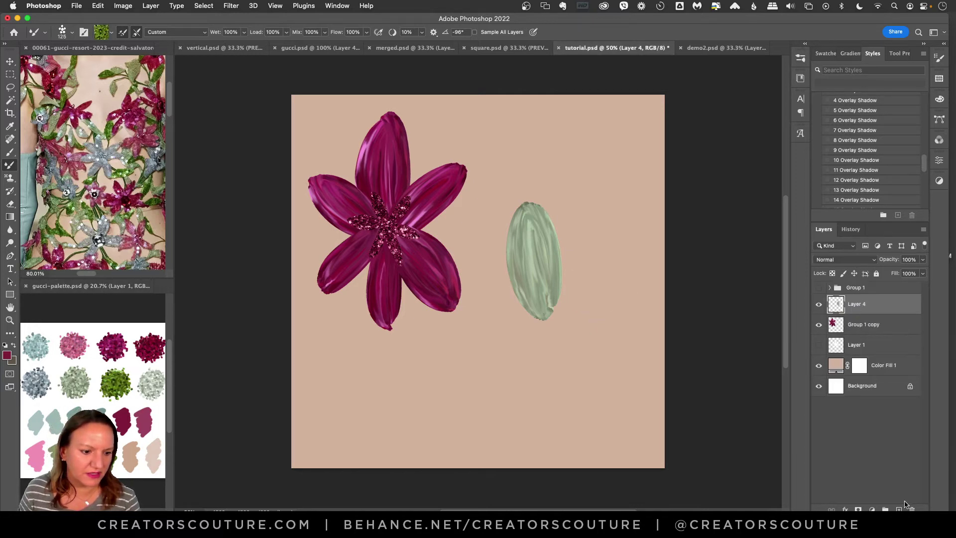
{"action": "left_click_drag", "start_coordinate": [599, 269], "coordinate": [537, 365]}
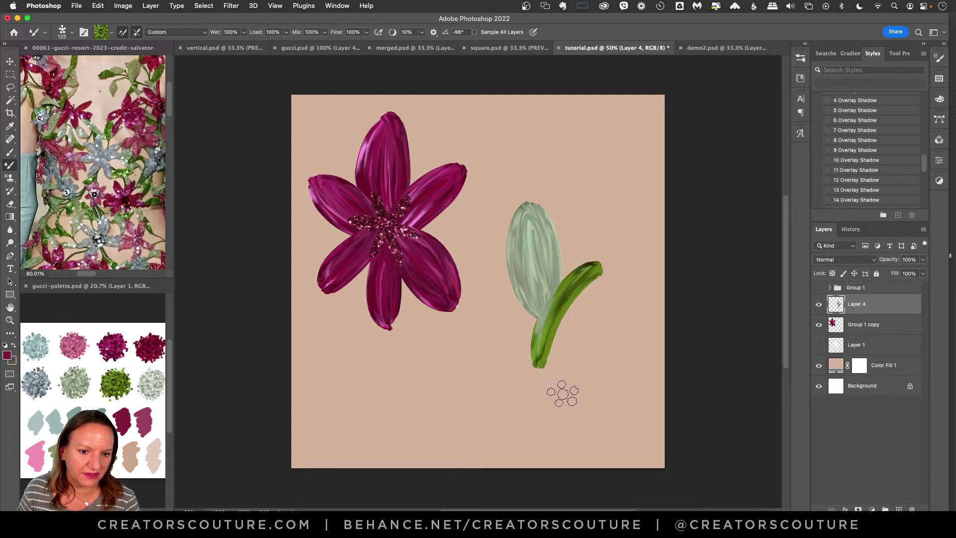
{"action": "key", "text": "ctrl+z"}
{"action": "left_click_drag", "start_coordinate": [600, 261], "coordinate": [543, 377]}
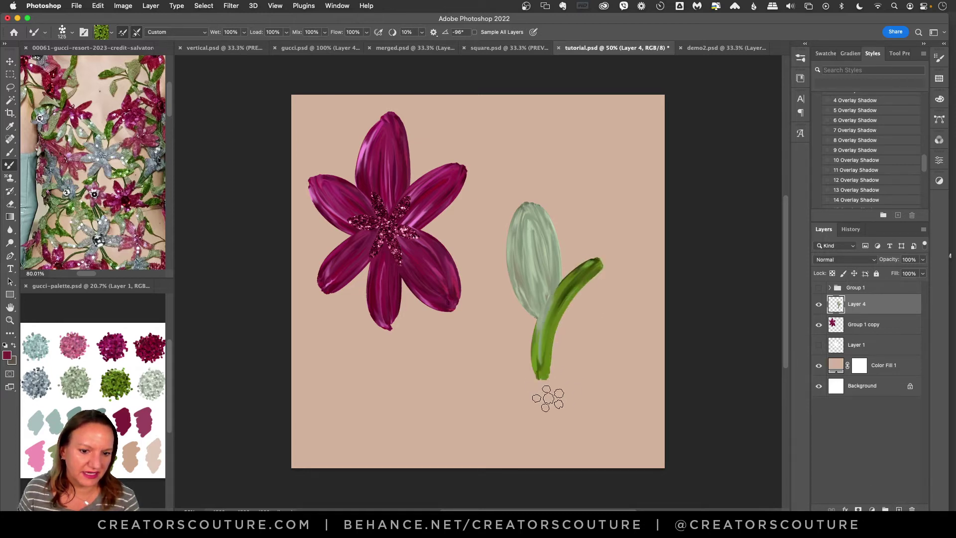
{"action": "left_click_drag", "start_coordinate": [595, 265], "coordinate": [542, 366]}
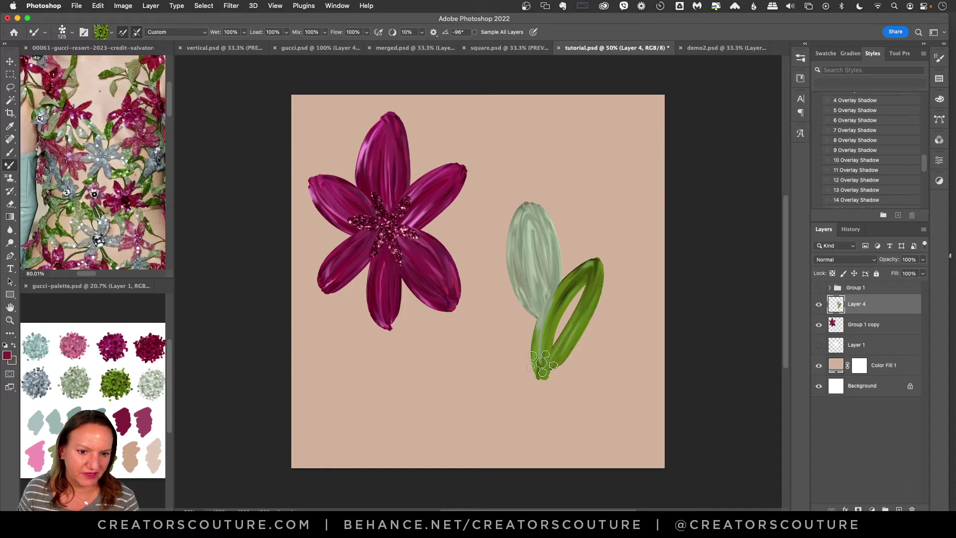
{"action": "key", "text": "ctrl+z"}
{"action": "left_click_drag", "start_coordinate": [597, 263], "coordinate": [541, 374]}
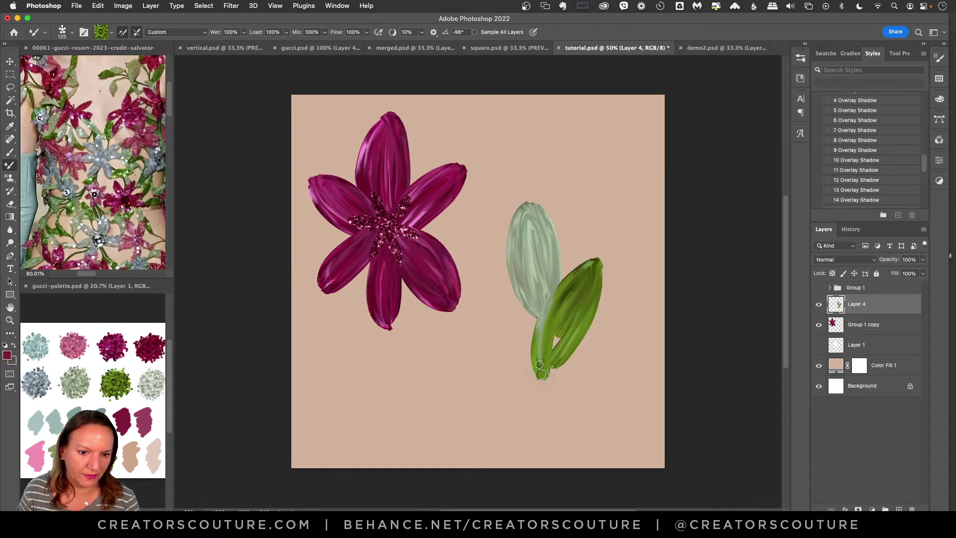
Paint a bright green edge along the left side of the pale leaf, redoing the stroke until it follows the leaf's curve
{"action": "left_click_drag", "start_coordinate": [523, 197], "coordinate": [547, 326]}
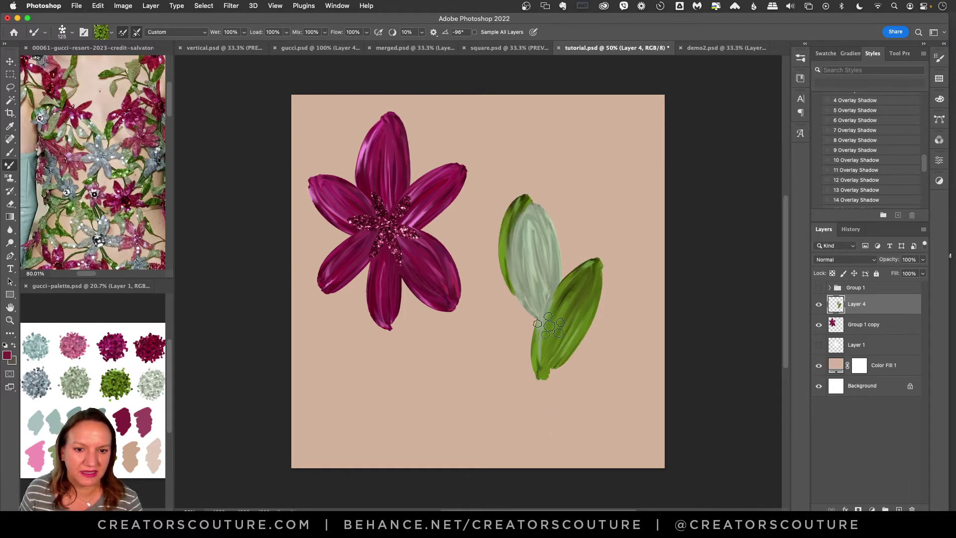
{"action": "key", "text": "ctrl+z"}
{"action": "left_click_drag", "start_coordinate": [524, 198], "coordinate": [537, 319]}
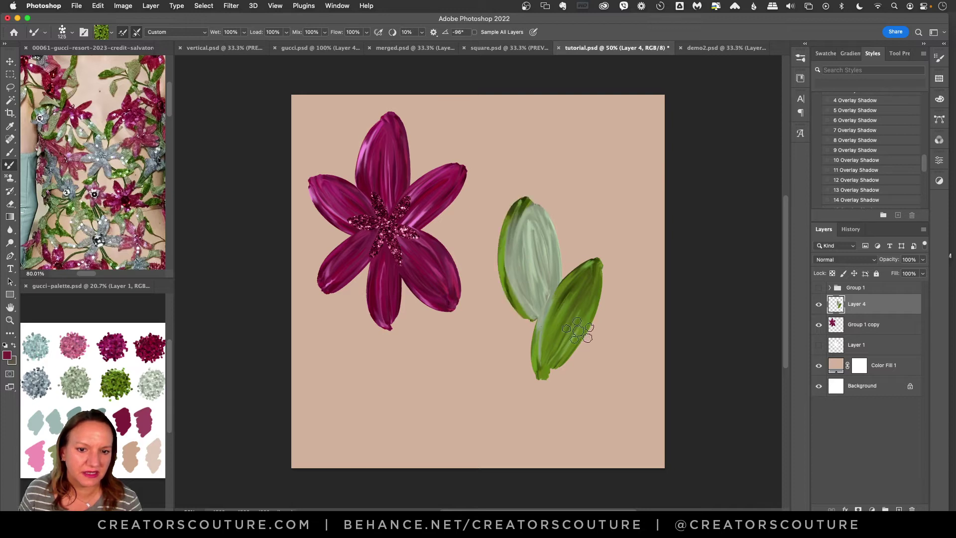
{"action": "key", "text": "ctrl+z"}
{"action": "left_click_drag", "start_coordinate": [525, 196], "coordinate": [541, 321]}
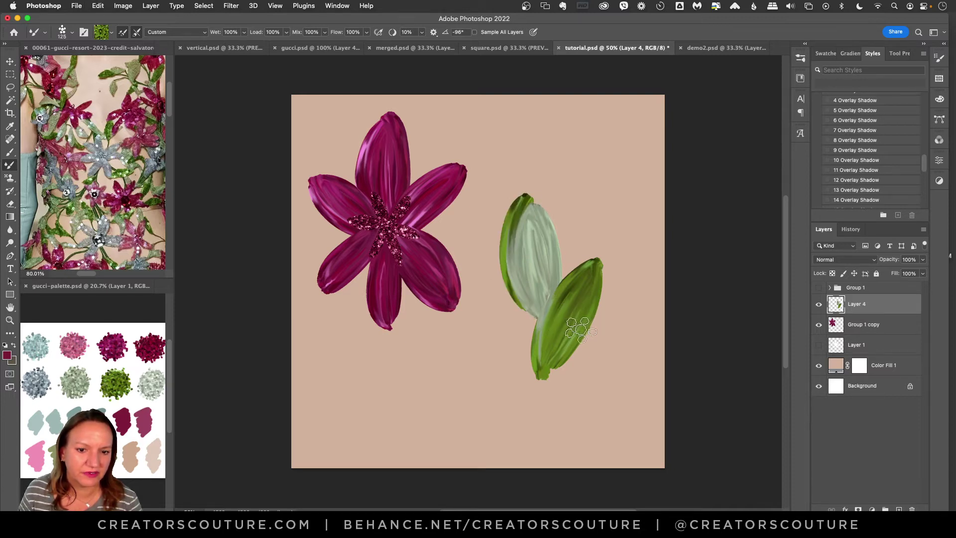
{"action": "left_click_drag", "start_coordinate": [525, 201], "coordinate": [546, 324]}
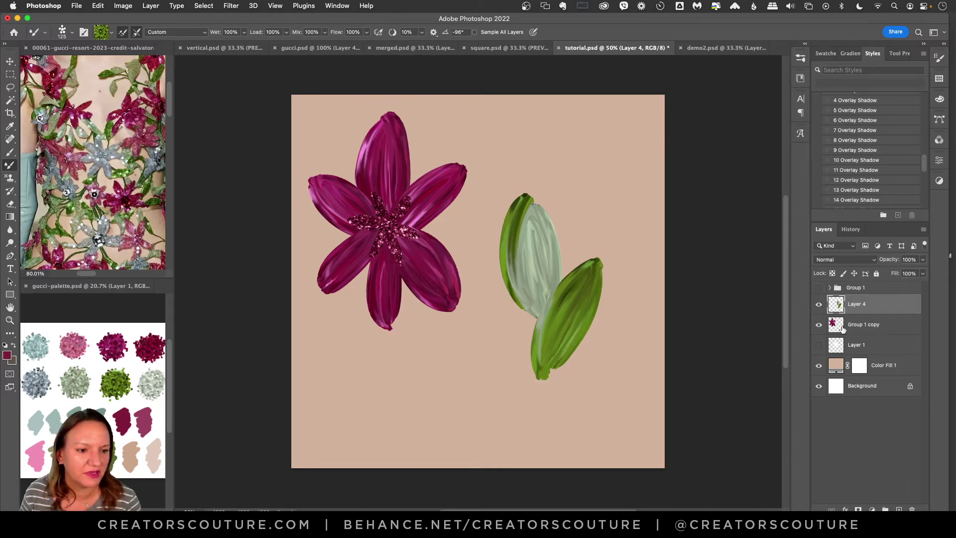
Add a new layer directly above Layer 1 and paint a wavy green stem down the full canvas height behind the leaves
{"action": "left_click", "coordinate": [863, 344]}
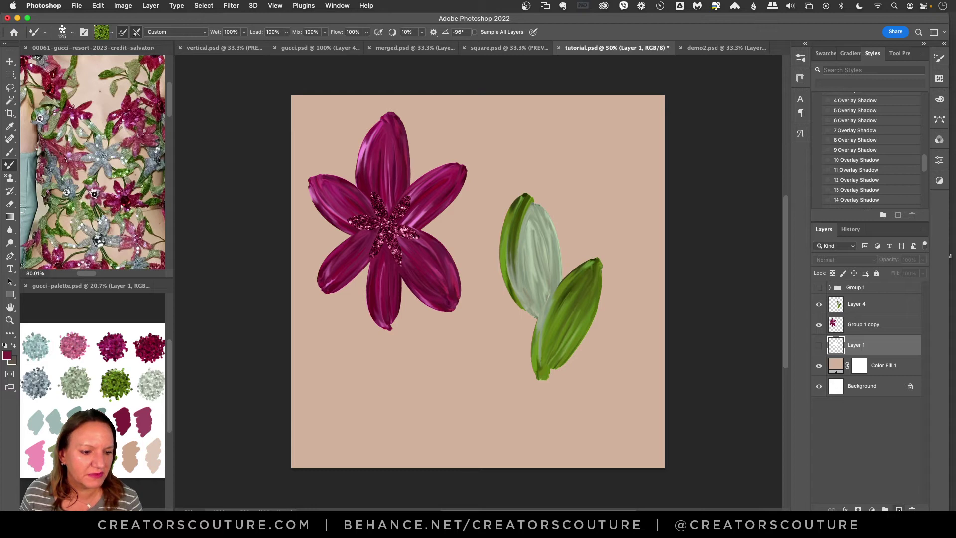
{"action": "left_click", "coordinate": [899, 509]}
{"action": "mouse_move", "coordinate": [569, 71]}
{"action": "left_mouse_down"}
{"action": "mouse_move", "coordinate": [554, 103]}
{"action": "mouse_move", "coordinate": [578, 289]}
{"action": "mouse_move", "coordinate": [514, 378]}
{"action": "mouse_move", "coordinate": [508, 483]}
{"action": "mouse_move", "coordinate": [533, 473]}
{"action": "left_mouse_up"}
{"action": "key", "text": "super+z"}
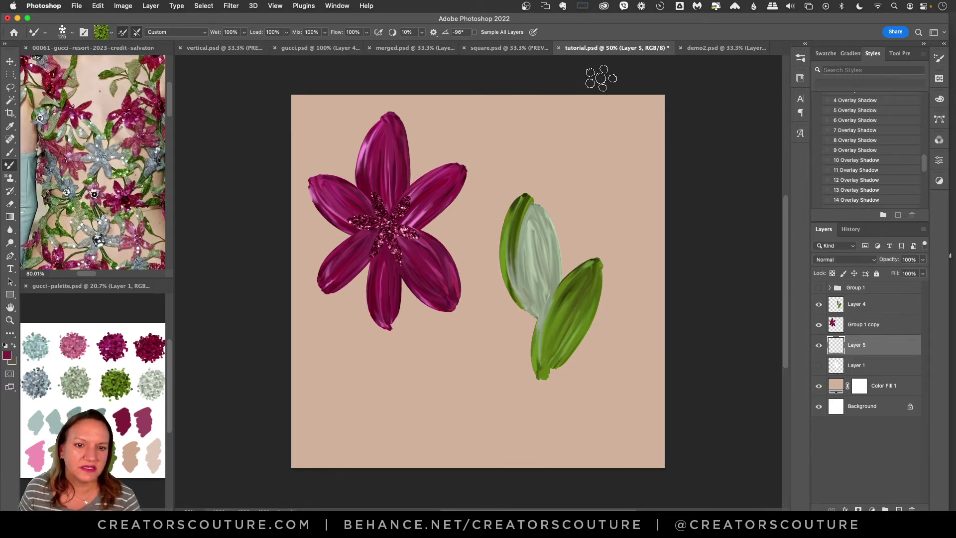
{"action": "mouse_move", "coordinate": [601, 78]}
{"action": "left_mouse_down"}
{"action": "mouse_move", "coordinate": [570, 224]}
{"action": "mouse_move", "coordinate": [577, 334]}
{"action": "mouse_move", "coordinate": [527, 445]}
{"action": "mouse_move", "coordinate": [559, 504]}
{"action": "left_mouse_up"}
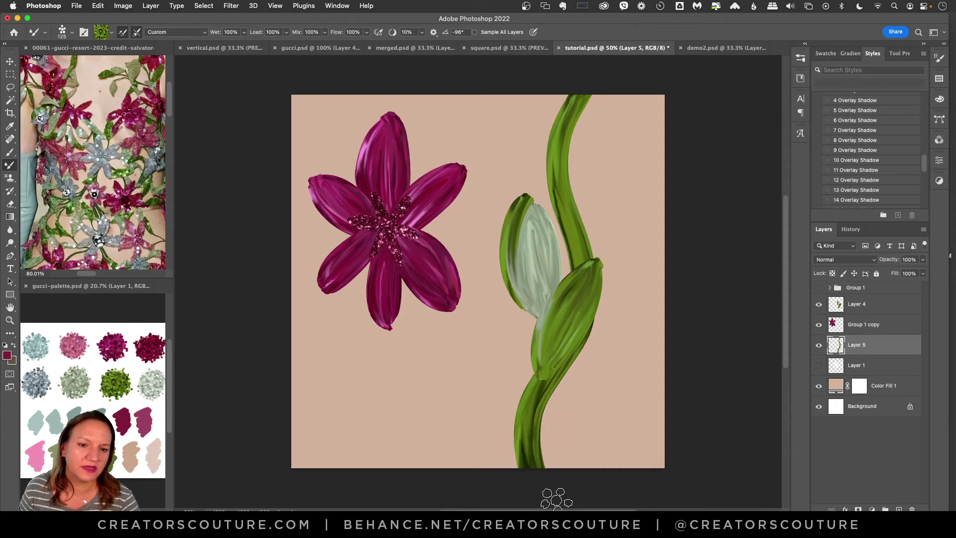
Reposition the leaf pair on Layer 4 over the stem and rotate it about 25 degrees counter-clockwise
{"action": "left_click", "coordinate": [10, 60]}
{"action": "left_click_drag", "start_coordinate": [568, 312], "coordinate": [572, 329]}
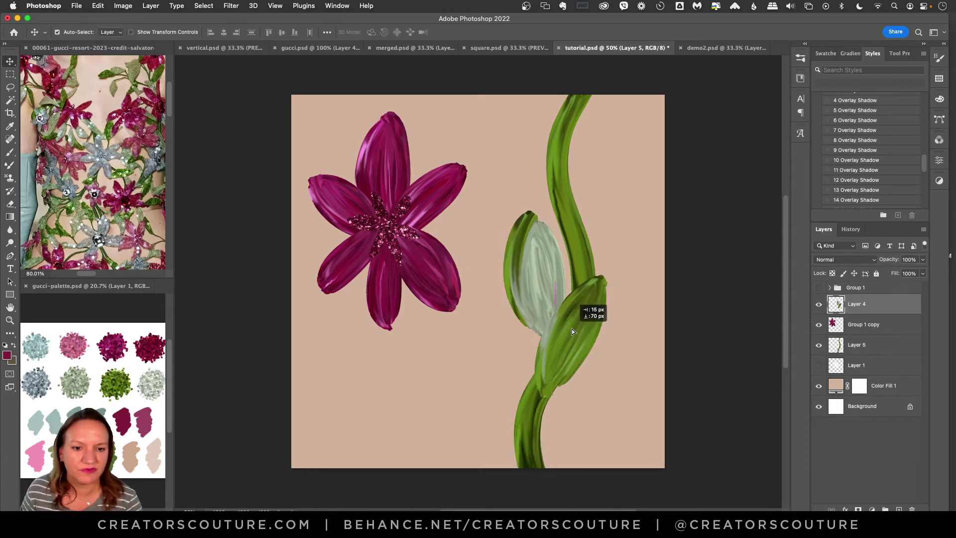
{"action": "key", "text": "ctrl+t"}
{"action": "left_click_drag", "start_coordinate": [638, 305], "coordinate": [564, 297]}
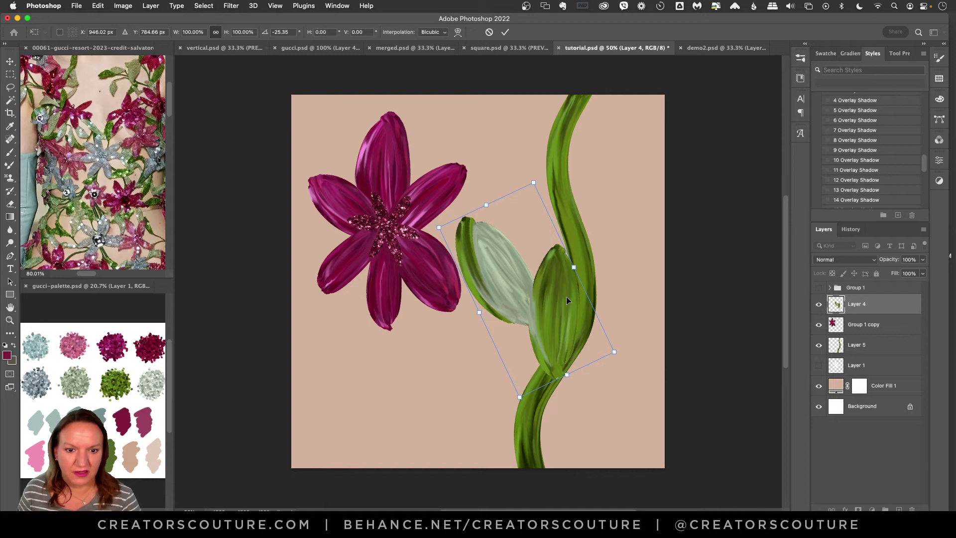
{"action": "key", "text": "Return"}
Move the stem about 97 px right and, with snapping turned off, position the leaf pair against its lower curve
{"action": "left_click_drag", "start_coordinate": [568, 224], "coordinate": [593, 225]}
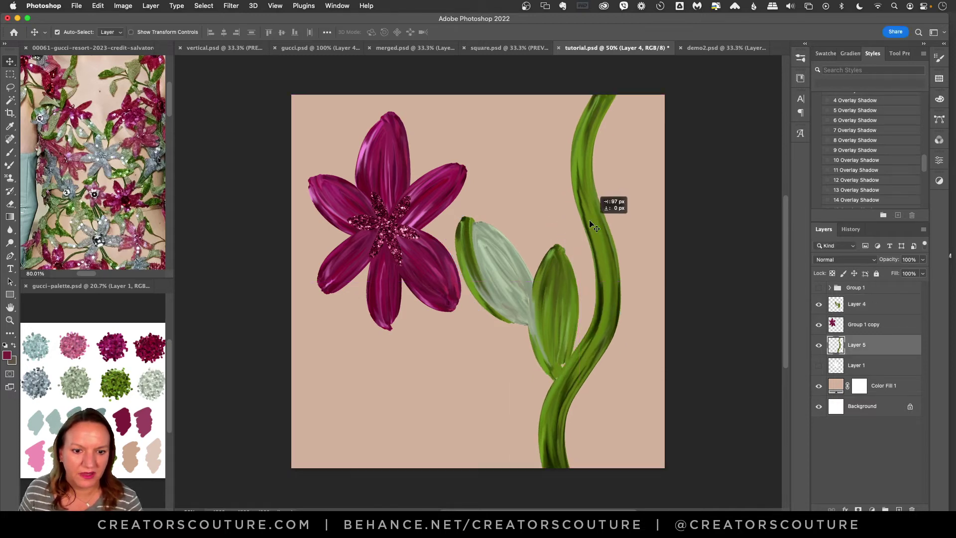
{"action": "left_click_drag", "start_coordinate": [535, 284], "coordinate": [550, 278]}
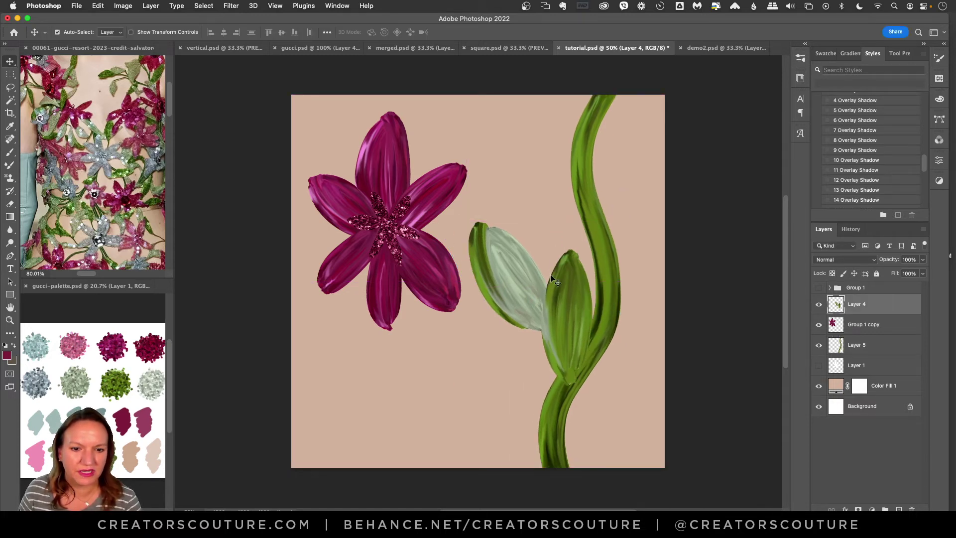
{"action": "left_click", "coordinate": [275, 6]}
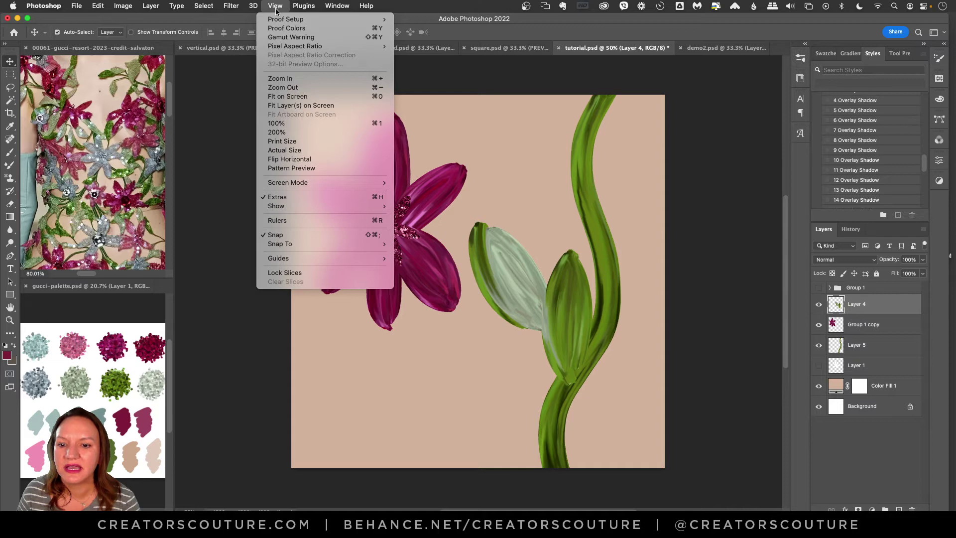
{"action": "left_click", "coordinate": [297, 234]}
{"action": "left_click_drag", "start_coordinate": [557, 318], "coordinate": [558, 318]}
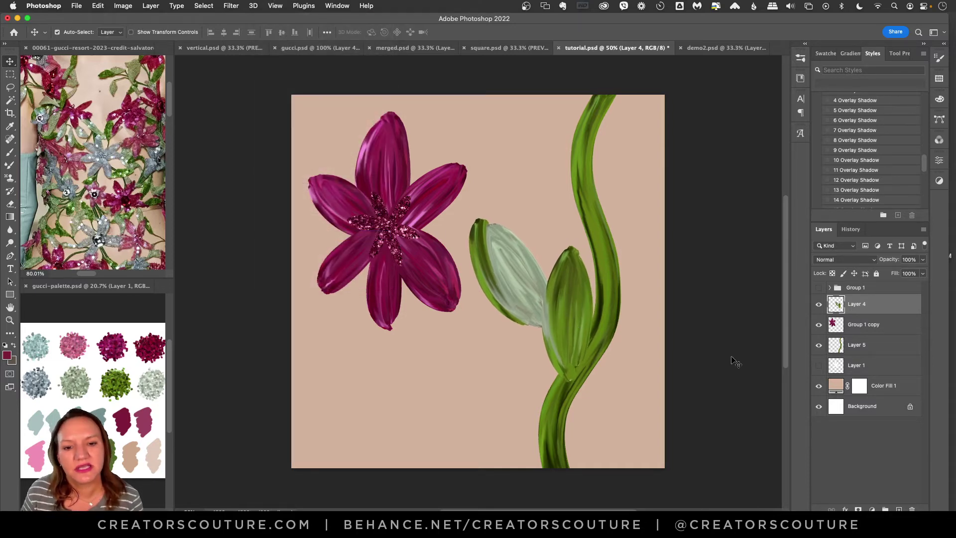
After a look at demo2.psd, add a new layer above Layer 4 in tutorial.psd and apply the Rich Glitter 29 Color style
{"action": "left_click", "coordinate": [706, 48]}
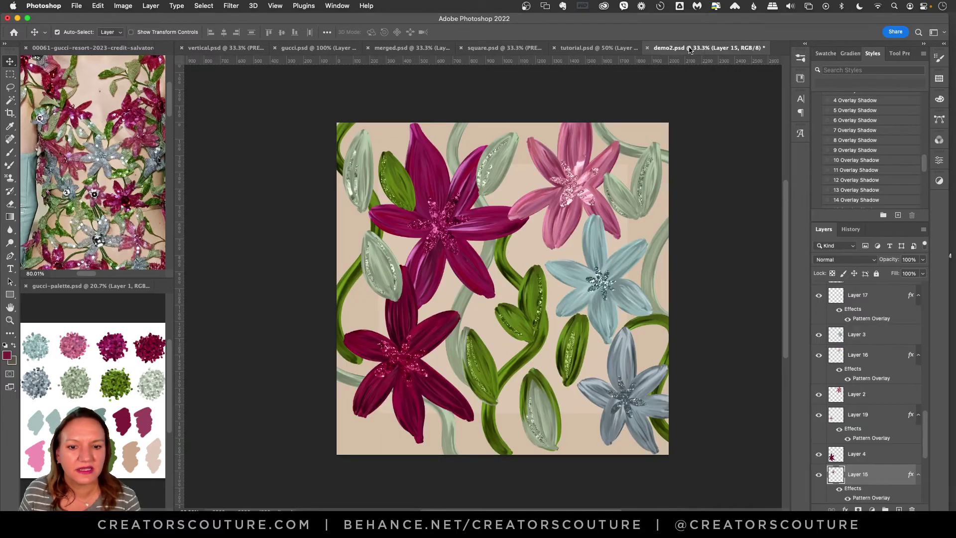
{"action": "left_click", "coordinate": [601, 49]}
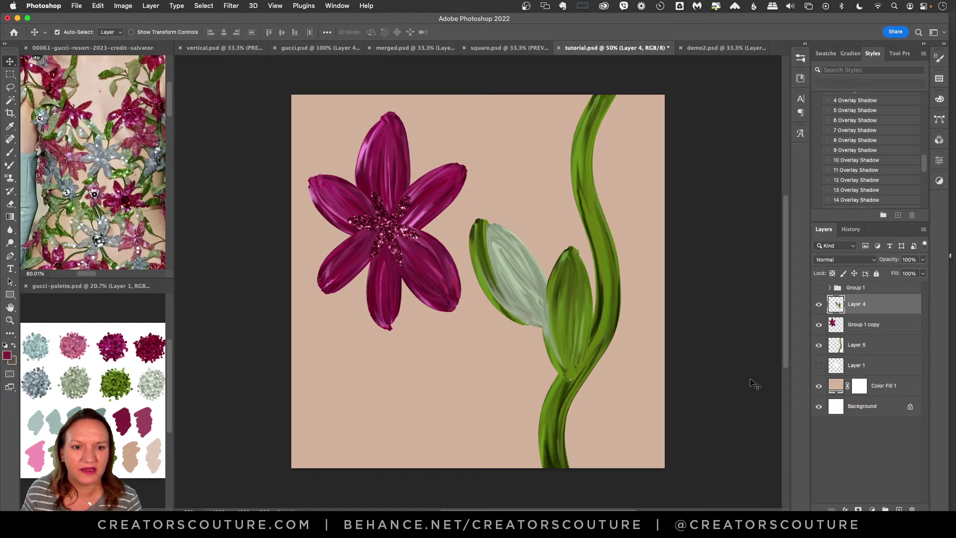
{"action": "left_click", "coordinate": [901, 508]}
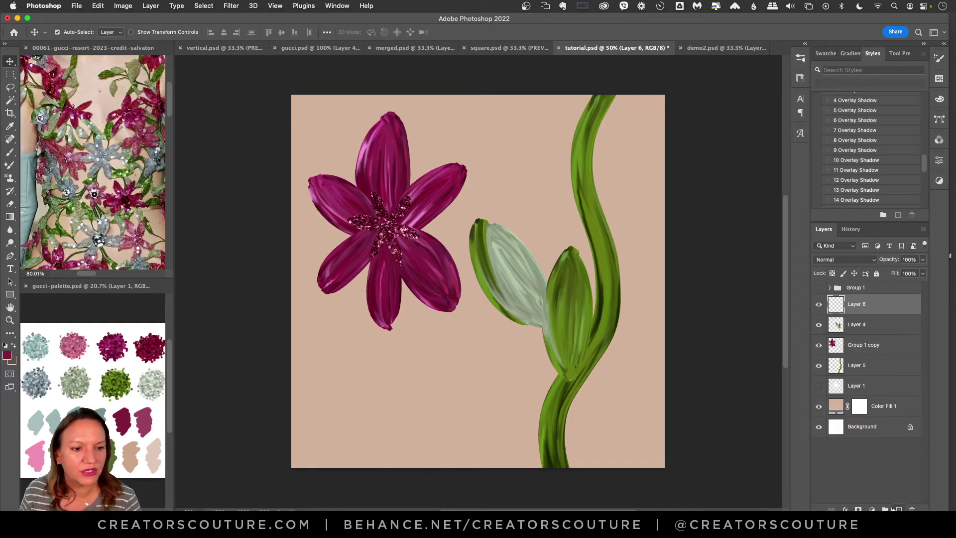
{"action": "left_click", "coordinate": [806, 60]}
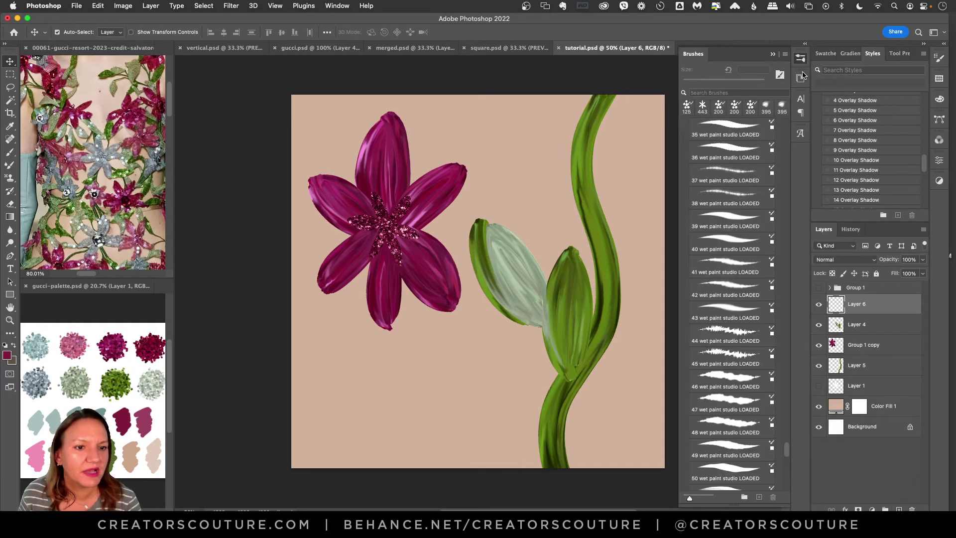
{"action": "left_click", "coordinate": [802, 81]}
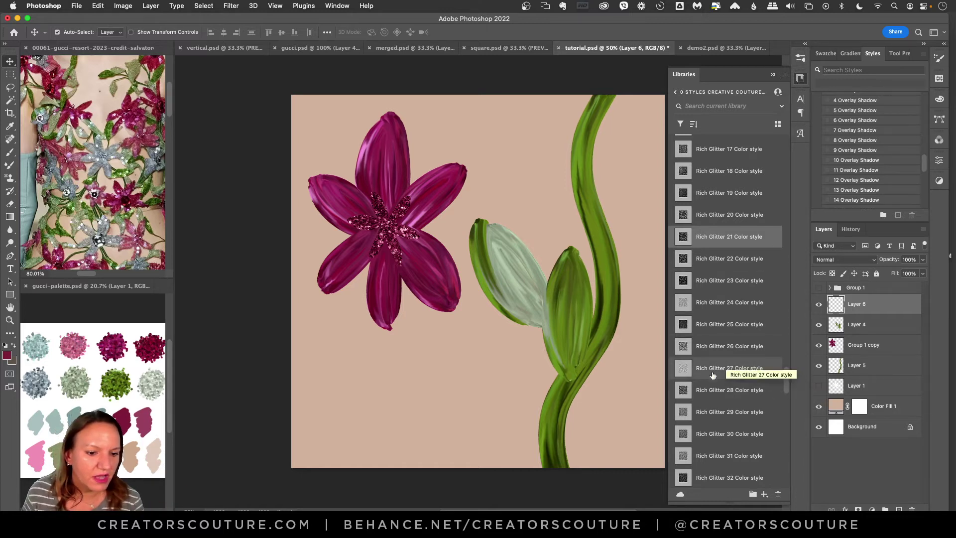
{"action": "left_click", "coordinate": [706, 412]}
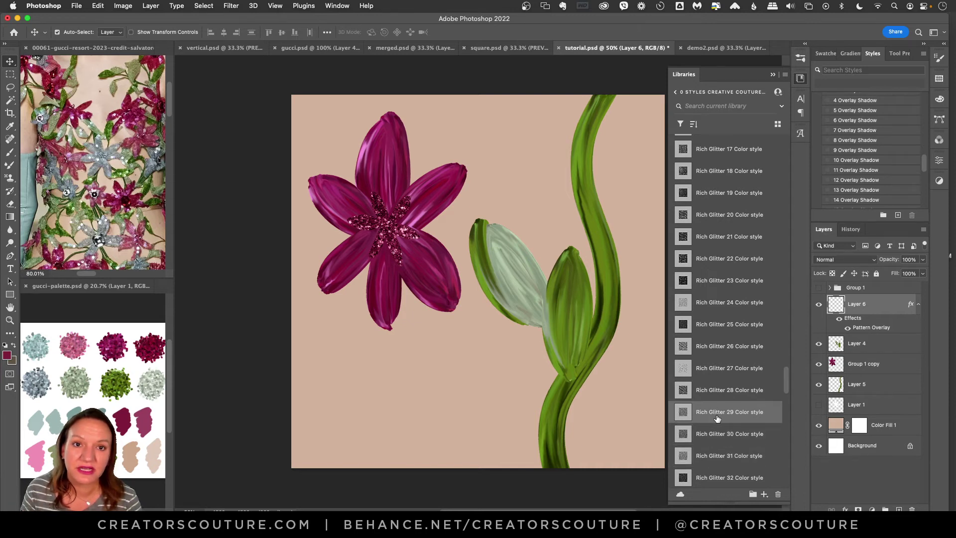
{"action": "left_click", "coordinate": [801, 79]}
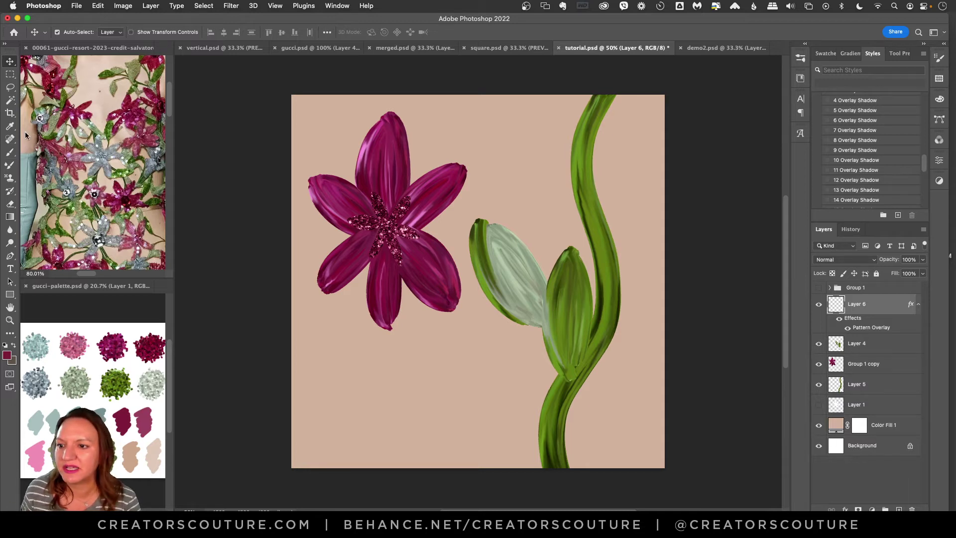
Choose the regular Brush tool with the smooth 2 preset from the basics brush group
{"action": "left_click", "coordinate": [10, 154]}
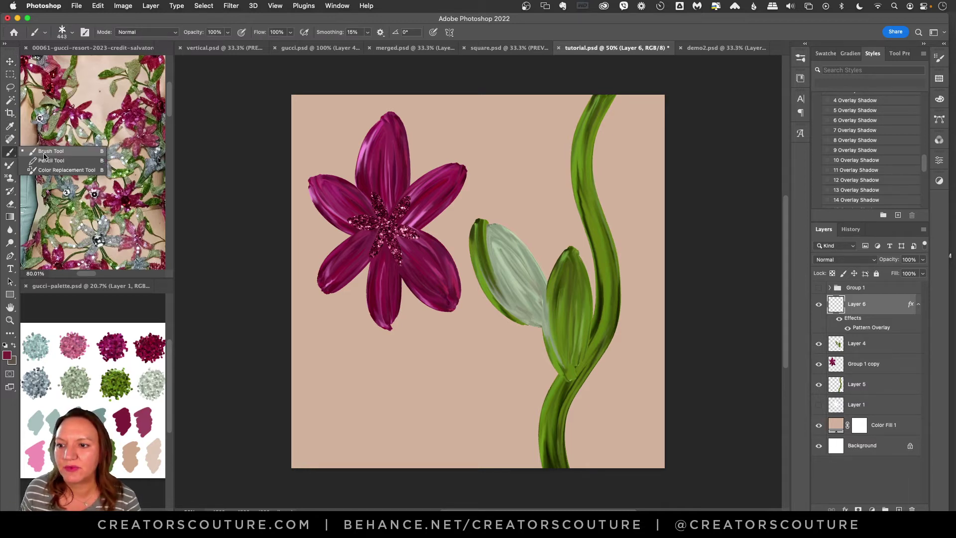
{"action": "left_click", "coordinate": [44, 154]}
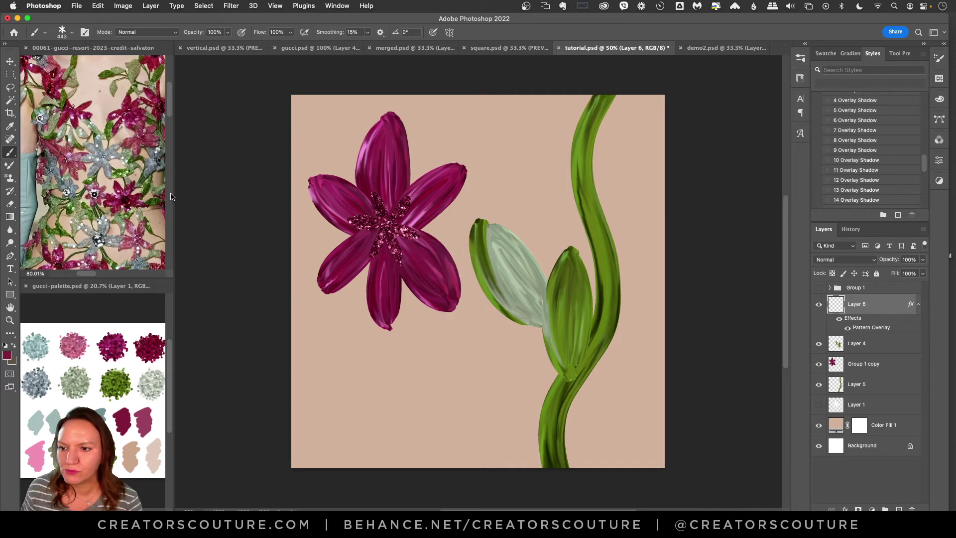
{"action": "left_click", "coordinate": [801, 58]}
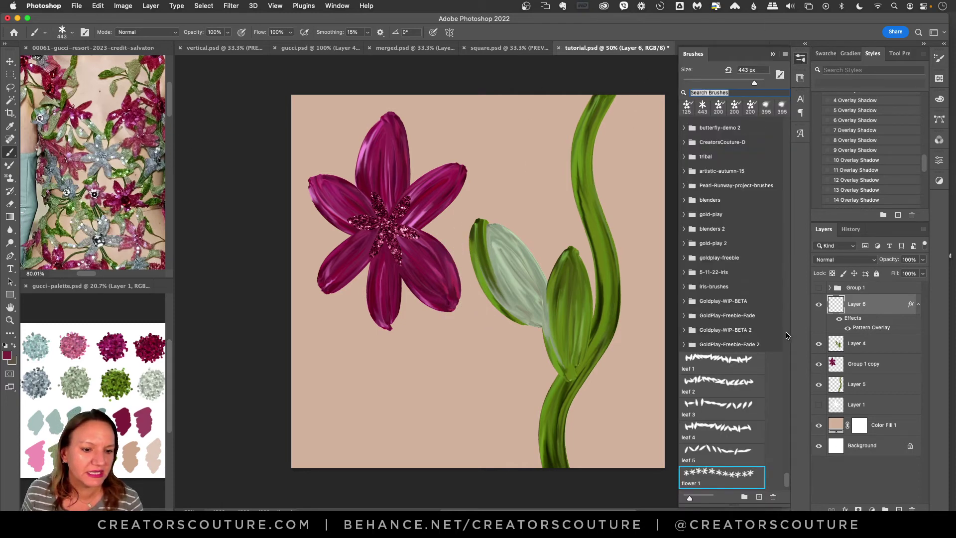
{"action": "scroll", "coordinate": [787, 487], "scroll_direction": "up", "scroll_amount": 15}
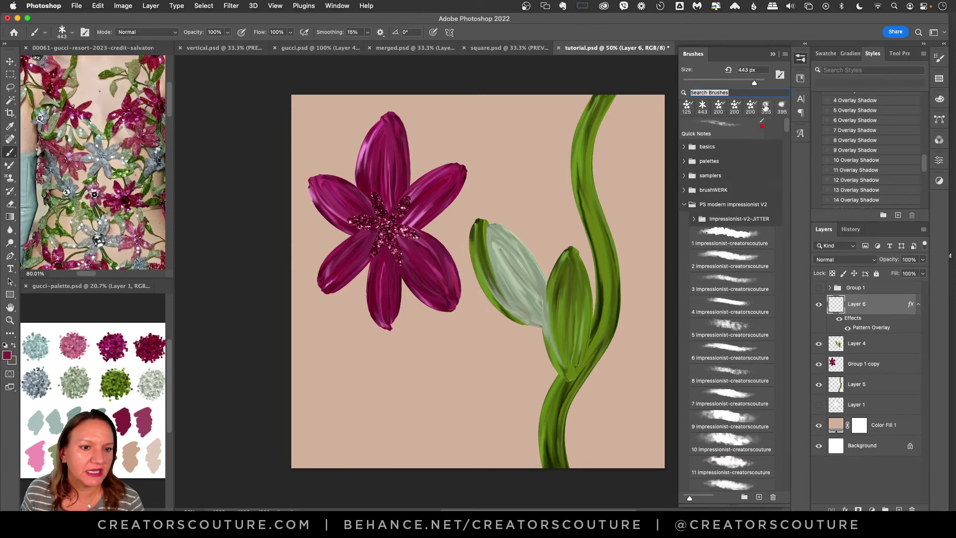
{"action": "left_click", "coordinate": [684, 147]}
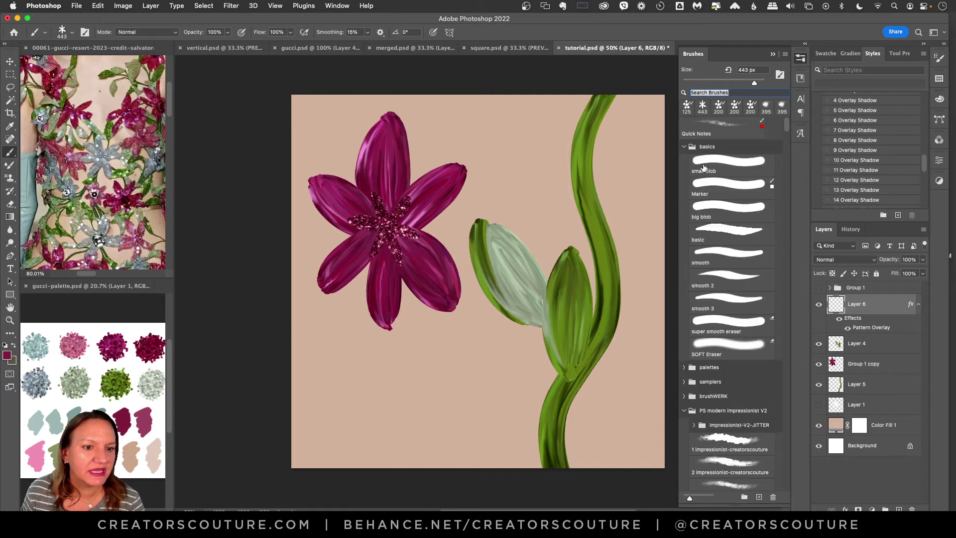
{"action": "left_click", "coordinate": [726, 282]}
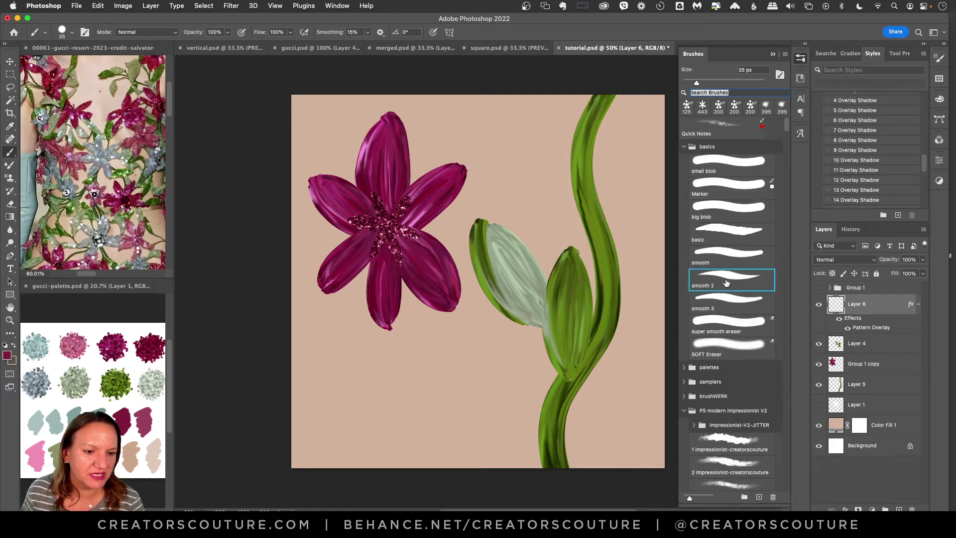
{"action": "left_click", "coordinate": [797, 59]}
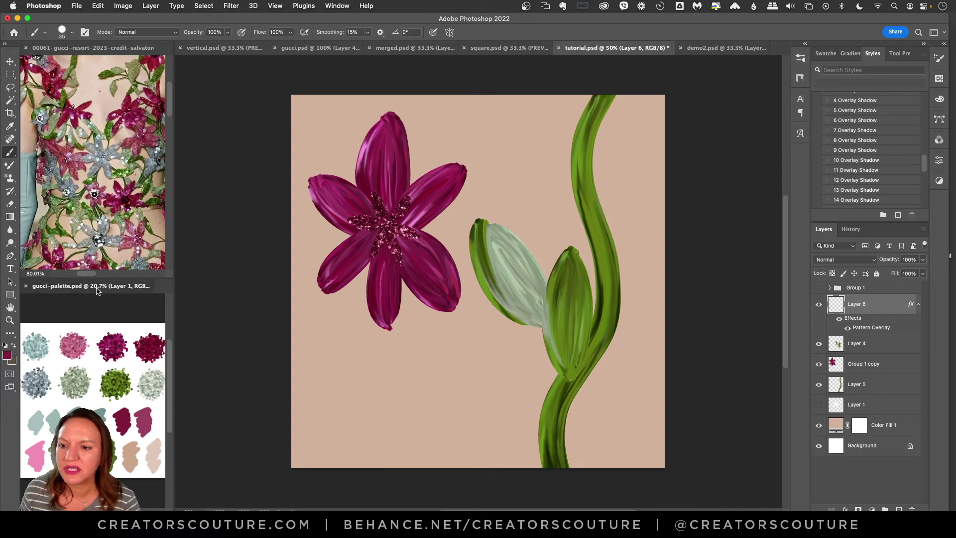
Sample the pale leaf's light green and paint a glitter line inside each leaf on Layer 6, redoing the one on the green leaf
{"action": "left_click", "coordinate": [110, 298]}
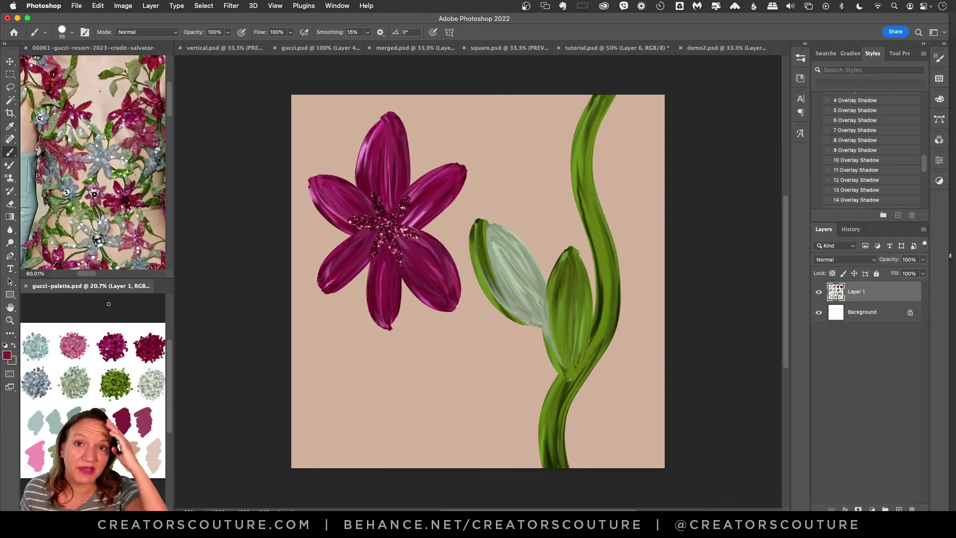
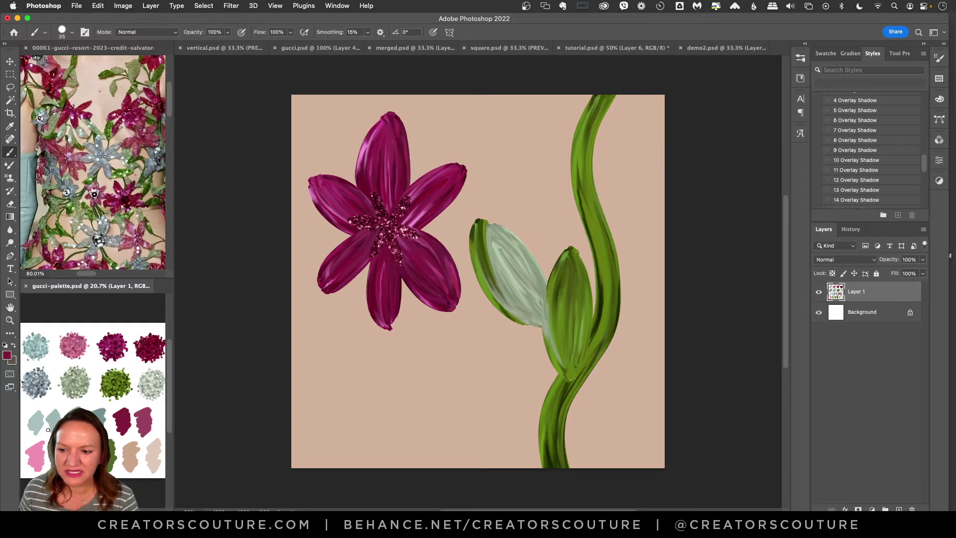
{"action": "left_click", "coordinate": [504, 264], "text": "alt"}
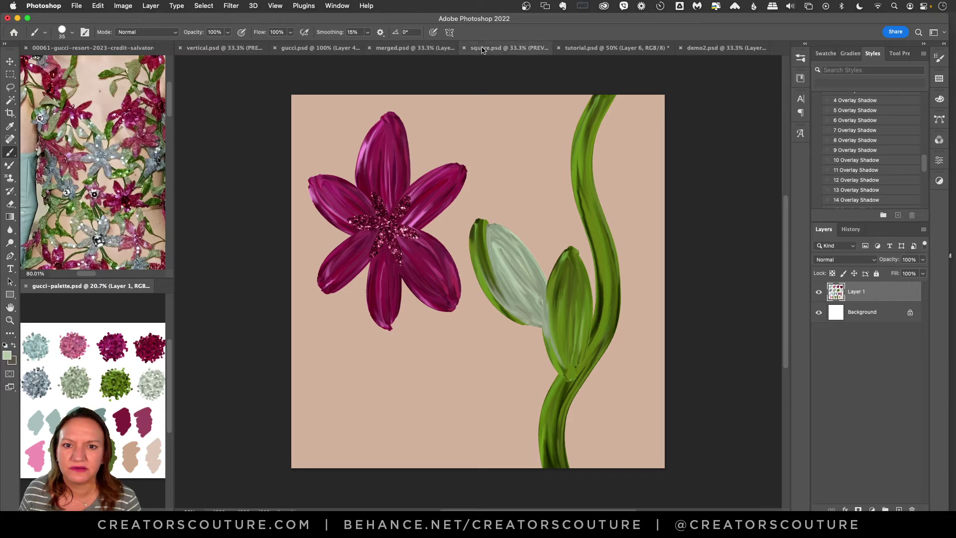
{"action": "left_click", "coordinate": [612, 48]}
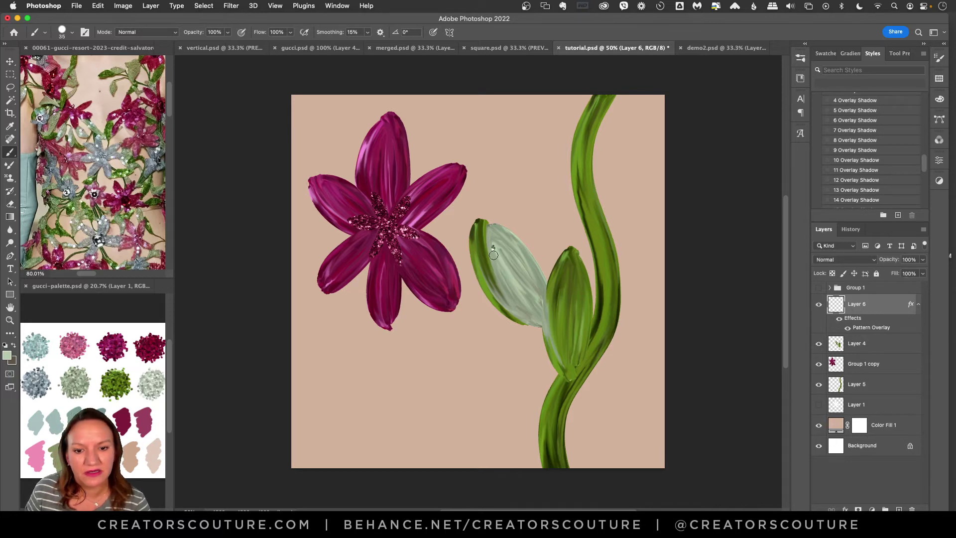
{"action": "mouse_move", "coordinate": [492, 249]}
{"action": "left_mouse_down"}
{"action": "mouse_move", "coordinate": [499, 272]}
{"action": "mouse_move", "coordinate": [552, 315]}
{"action": "mouse_move", "coordinate": [512, 310]}
{"action": "mouse_move", "coordinate": [546, 323]}
{"action": "mouse_move", "coordinate": [497, 250]}
{"action": "mouse_move", "coordinate": [506, 279]}
{"action": "mouse_move", "coordinate": [545, 309]}
{"action": "left_mouse_up"}
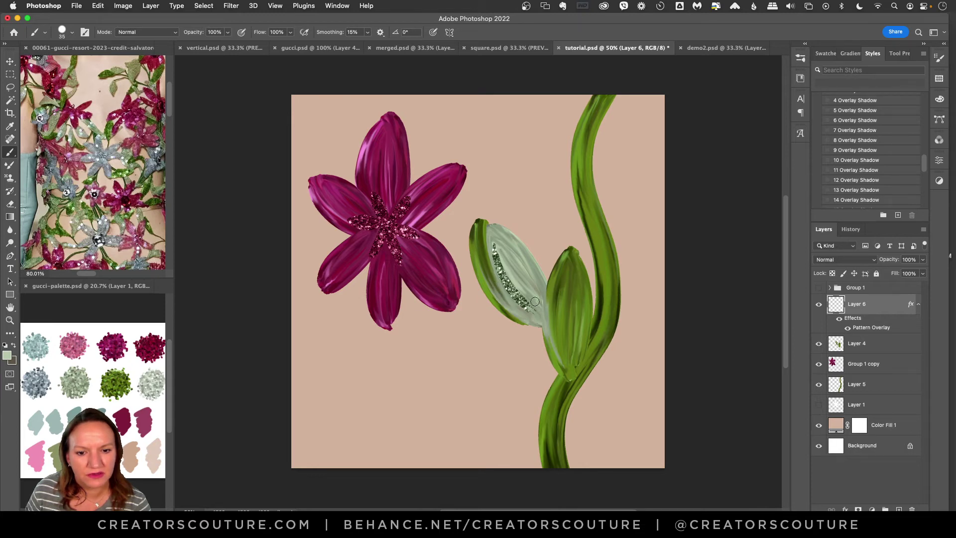
{"action": "left_click_drag", "start_coordinate": [575, 279], "coordinate": [573, 375]}
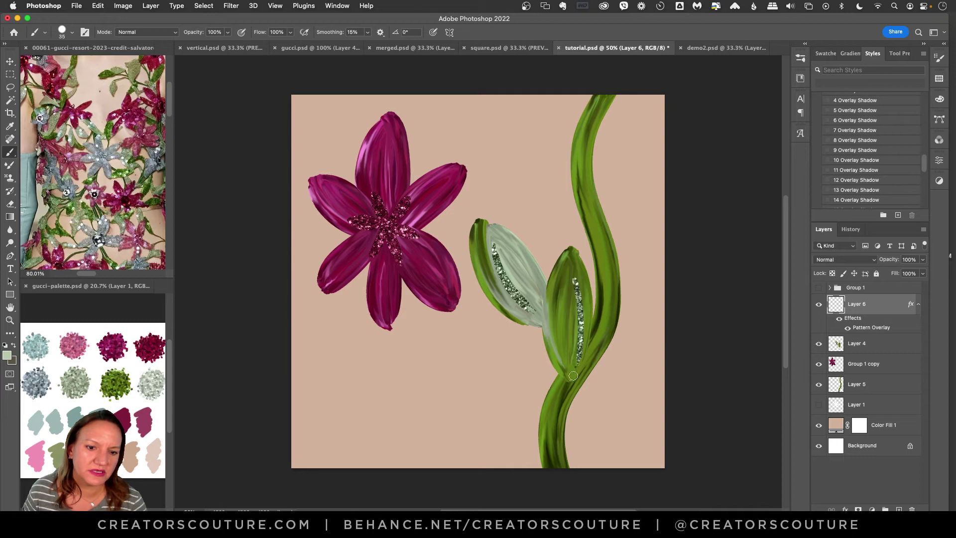
{"action": "key", "text": "super+z"}
{"action": "left_click_drag", "start_coordinate": [578, 283], "coordinate": [571, 363]}
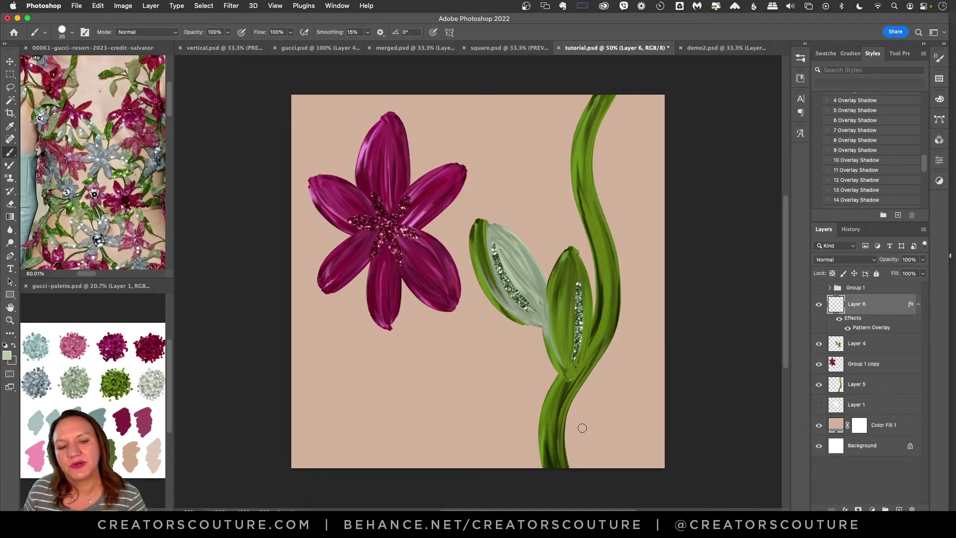
Sample the stem's bright green and paint glitter accents along the upper stem, the green leaf's left half and the lower stem
{"action": "left_click", "coordinate": [582, 146], "text": "alt"}
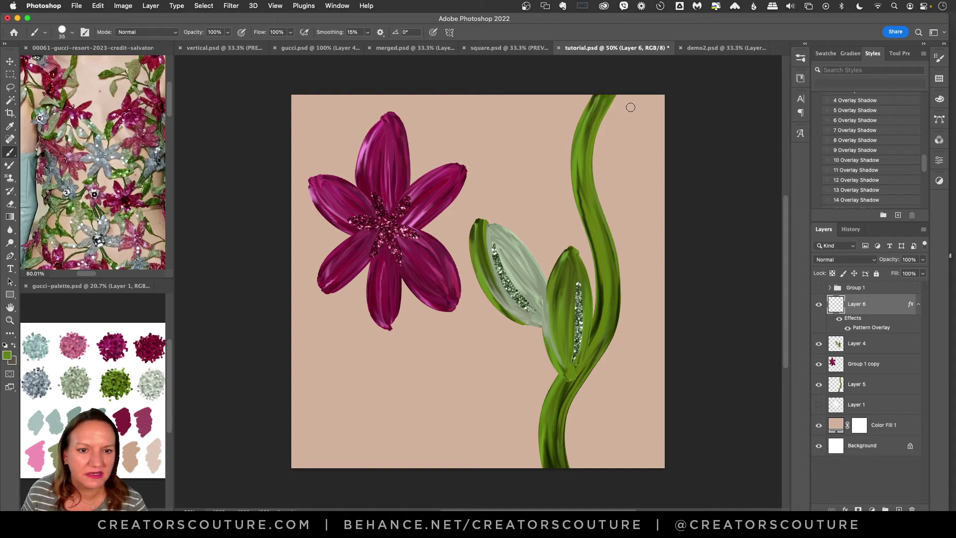
{"action": "mouse_move", "coordinate": [591, 115]}
{"action": "left_mouse_down"}
{"action": "mouse_move", "coordinate": [578, 162]}
{"action": "mouse_move", "coordinate": [592, 217]}
{"action": "left_mouse_up"}
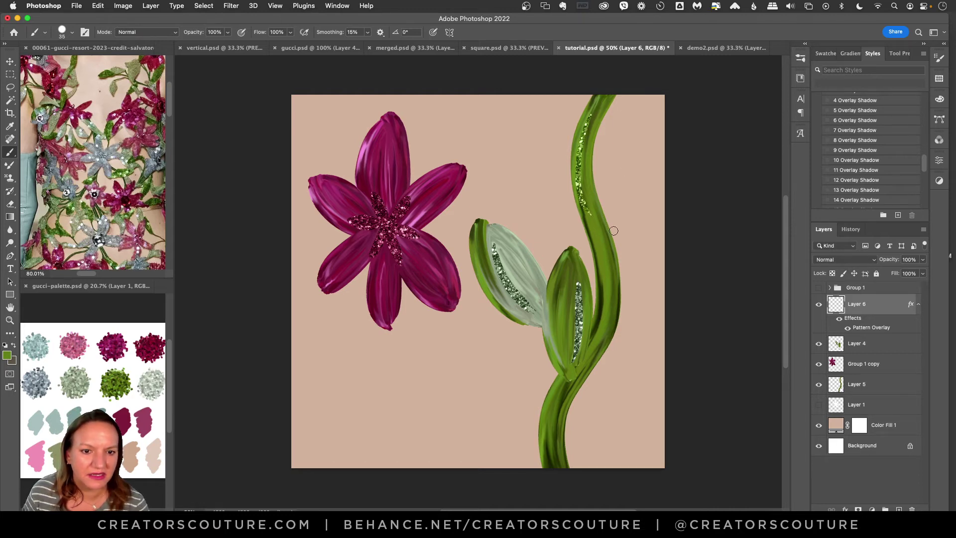
{"action": "key", "text": "super+z"}
{"action": "left_click_drag", "start_coordinate": [594, 112], "coordinate": [585, 209]}
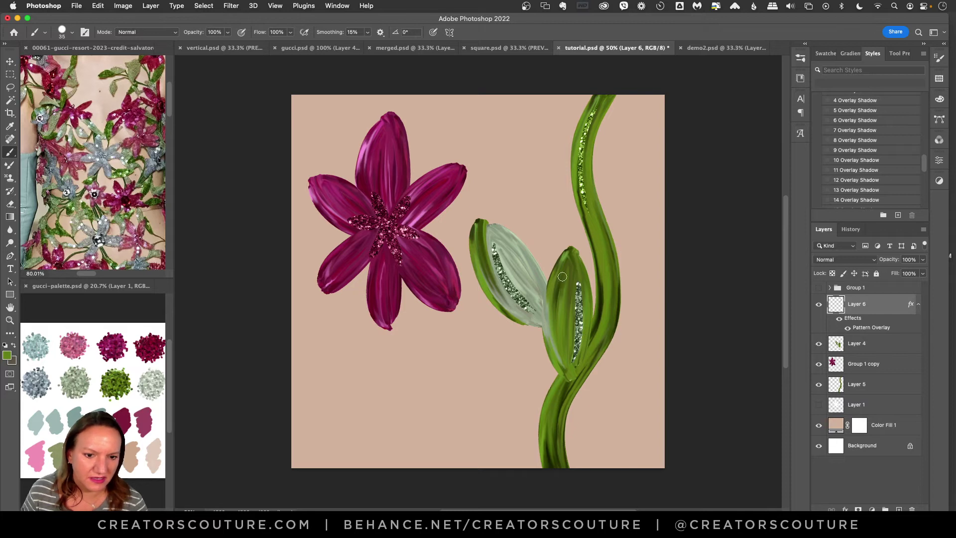
{"action": "left_click_drag", "start_coordinate": [560, 294], "coordinate": [562, 349]}
{"action": "left_click_drag", "start_coordinate": [560, 301], "coordinate": [562, 343]}
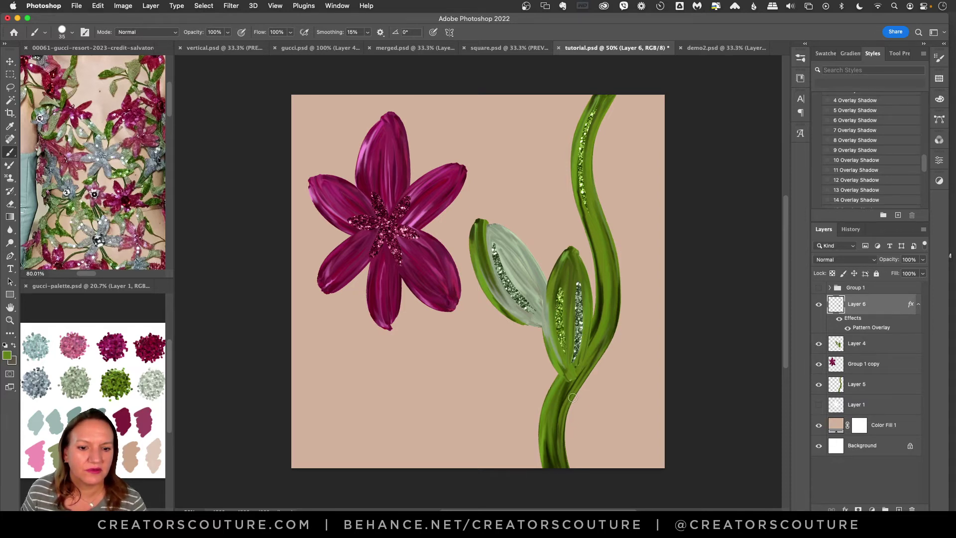
{"action": "left_click_drag", "start_coordinate": [559, 407], "coordinate": [553, 448]}
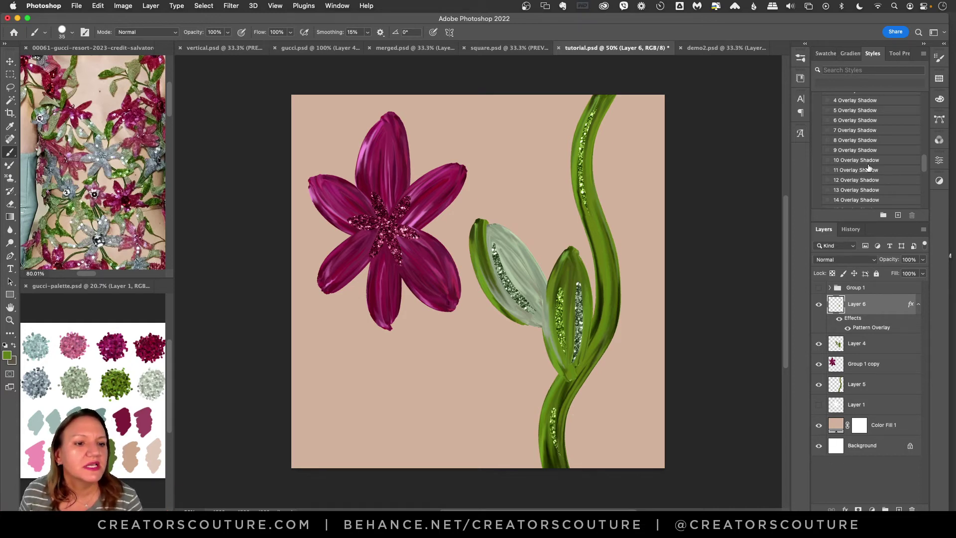
Try the Deeply Encrusted 19, 18 and 22 Color styles on Layer 6's glitter strokes
{"action": "left_click", "coordinate": [800, 79]}
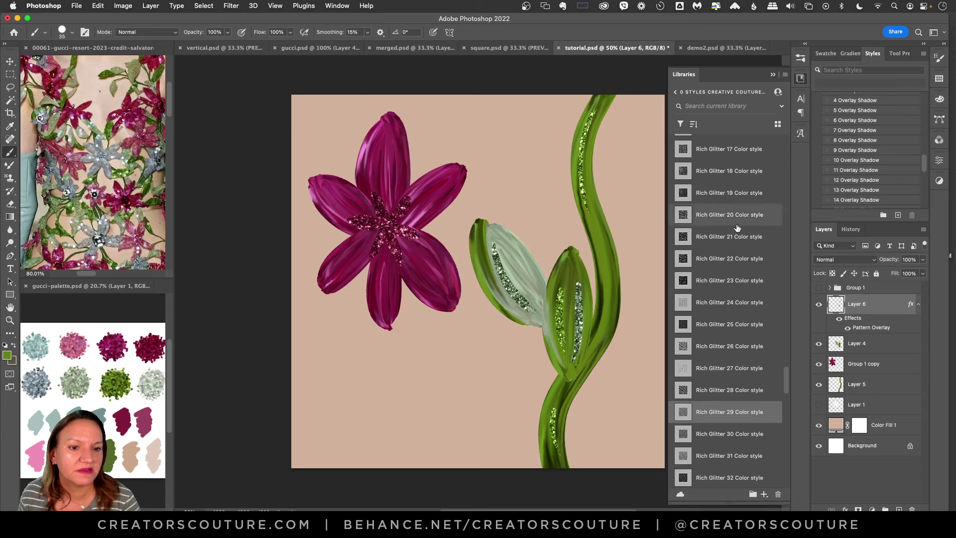
{"action": "scroll", "coordinate": [731, 309], "scroll_direction": "down", "scroll_amount": 10}
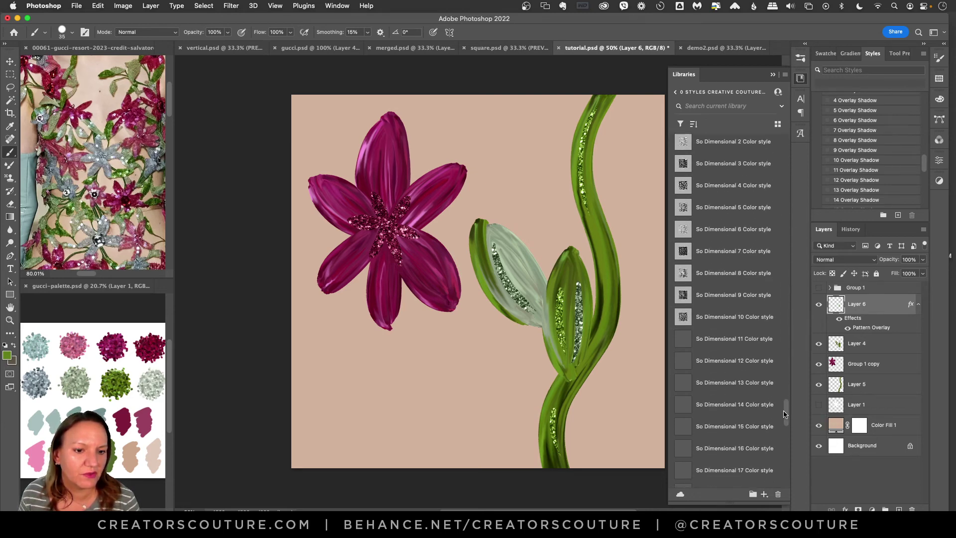
{"action": "left_click_drag", "start_coordinate": [786, 413], "coordinate": [786, 198]}
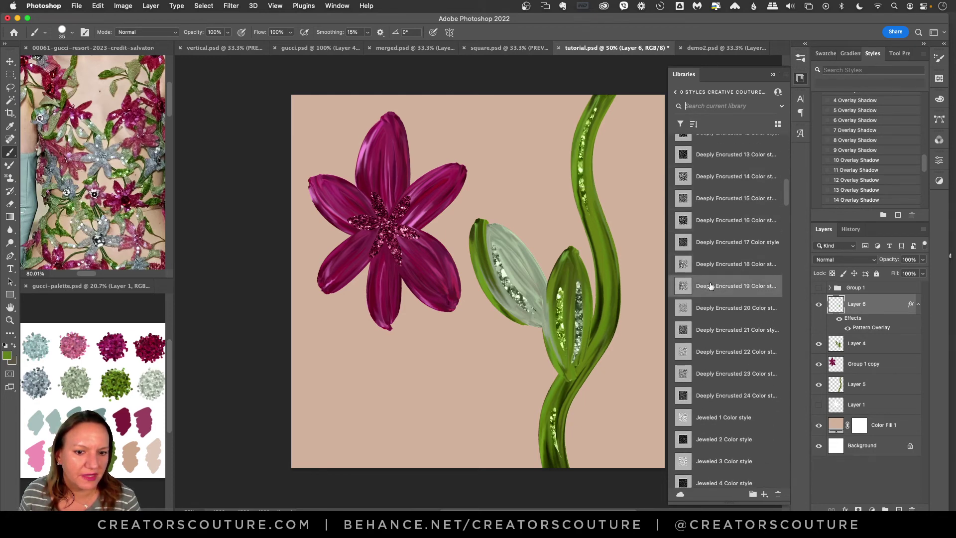
{"action": "left_click", "coordinate": [713, 265]}
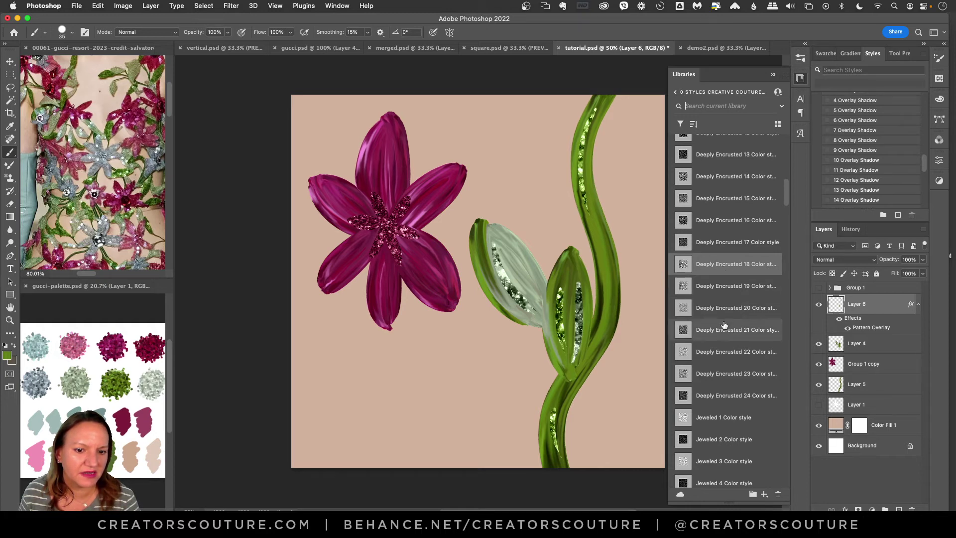
{"action": "left_click", "coordinate": [722, 350]}
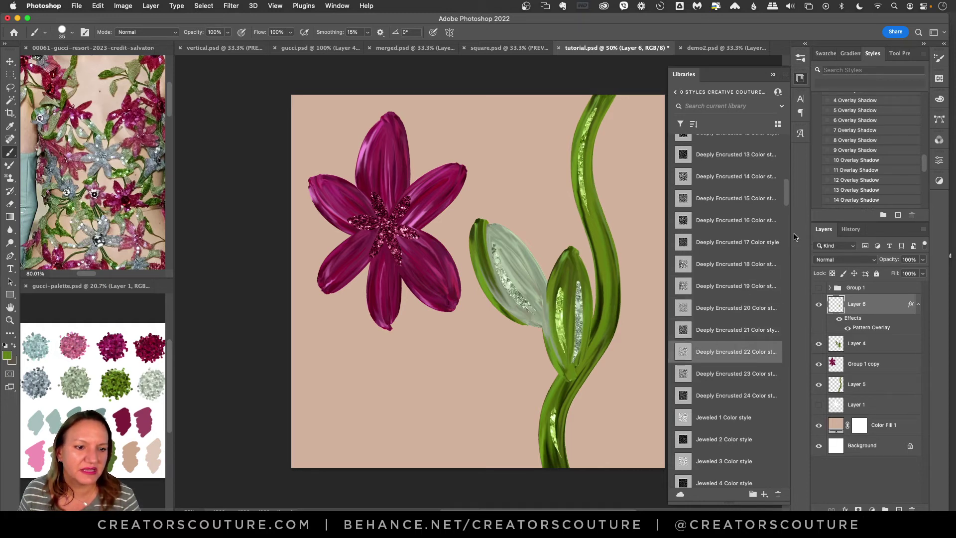
Try the Jeweled 3, 1 and 8 Color styles on Layer 6's glitter strokes
{"action": "left_click_drag", "start_coordinate": [786, 196], "coordinate": [784, 212]}
{"action": "left_click", "coordinate": [714, 255]}
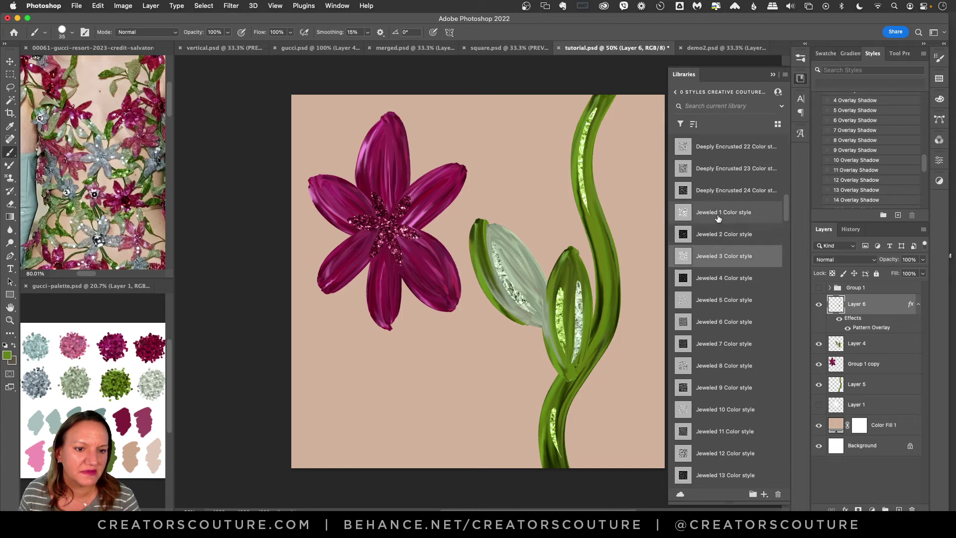
{"action": "left_click", "coordinate": [720, 214]}
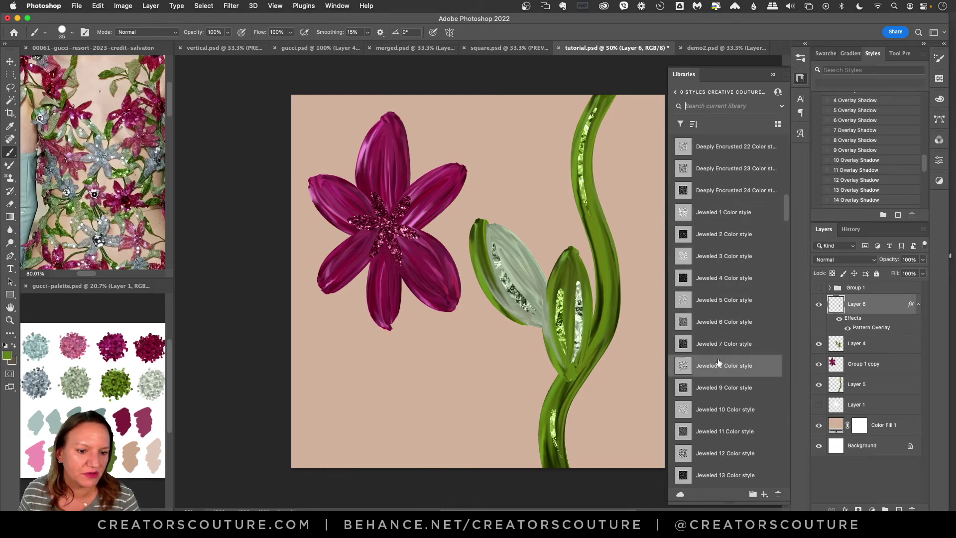
Apply the Lightly Encrusted 5 Color style to Layer 6's glitter strokes
{"action": "left_click_drag", "start_coordinate": [783, 217], "coordinate": [783, 244]}
{"action": "left_click", "coordinate": [722, 271]}
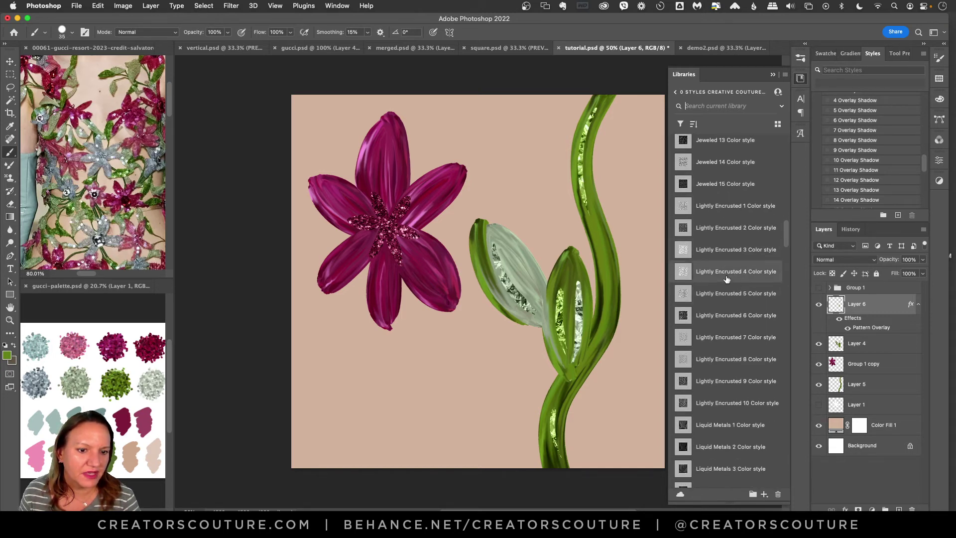
{"action": "left_click", "coordinate": [722, 294]}
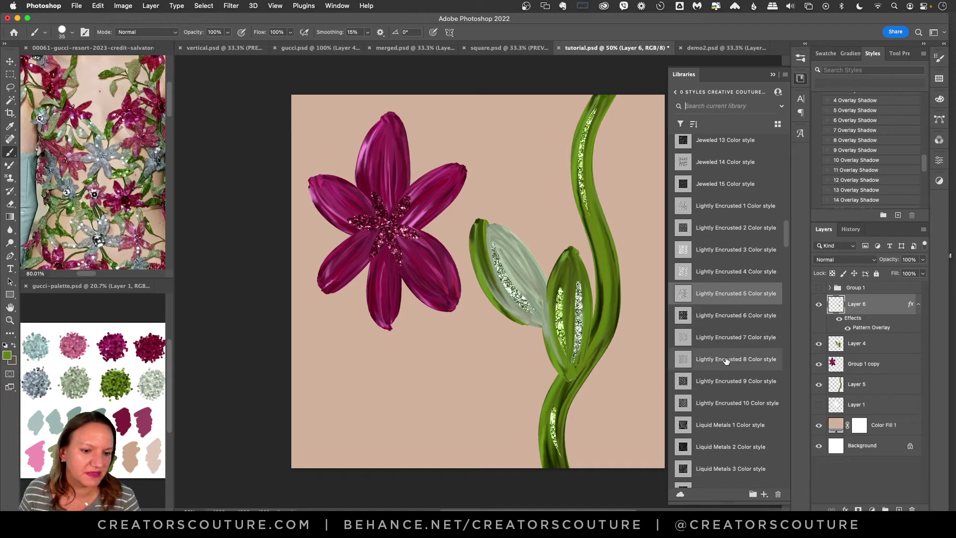
Try the Metal Mixes 6 and 9 Color styles on Layer 6's glitter strokes
{"action": "scroll", "coordinate": [736, 245], "scroll_direction": "down", "scroll_amount": 10}
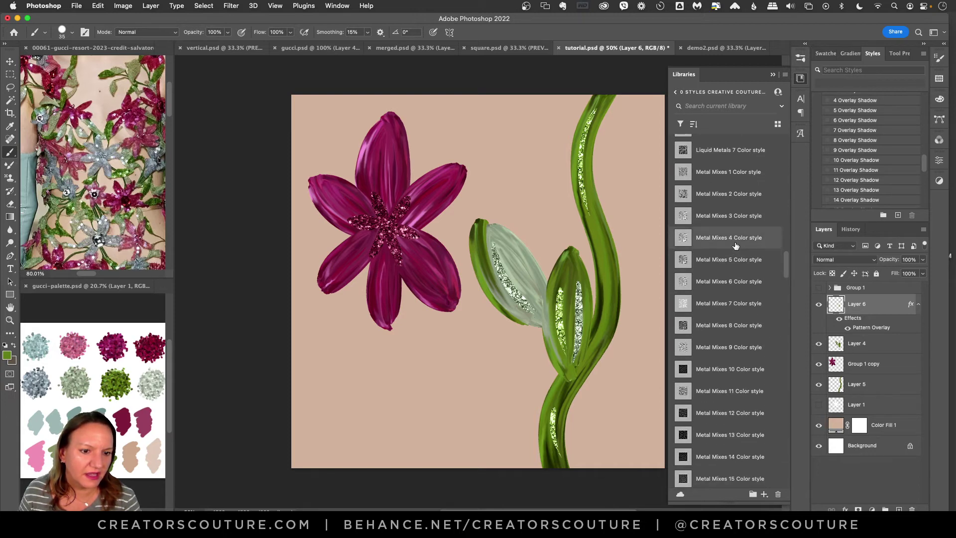
{"action": "left_click", "coordinate": [736, 246]}
{"action": "left_click", "coordinate": [728, 284]}
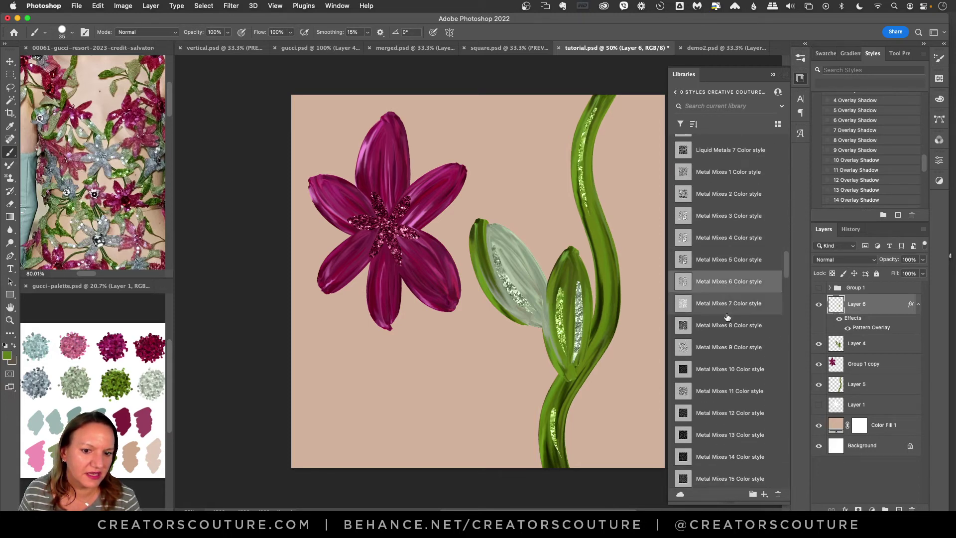
{"action": "left_click", "coordinate": [726, 327]}
{"action": "left_click", "coordinate": [724, 356]}
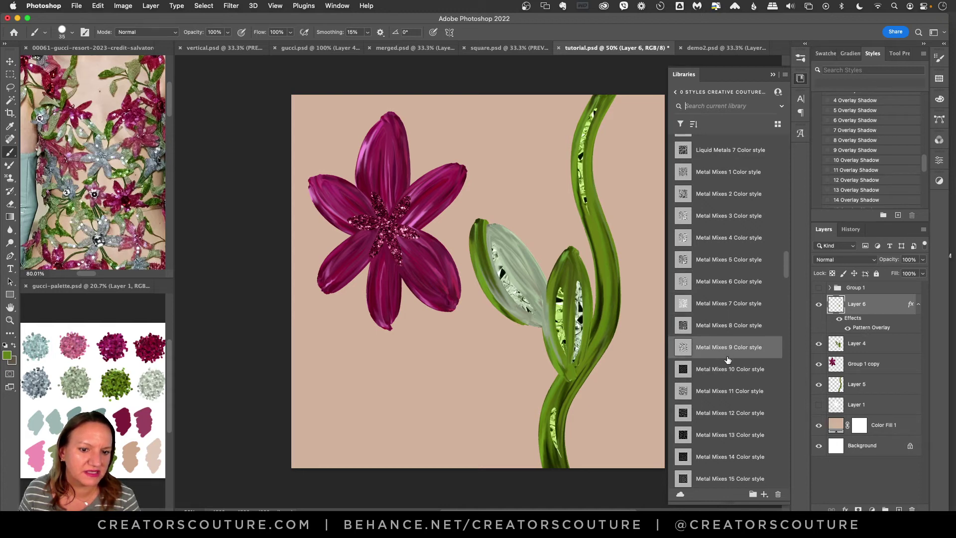
Try the Rich Glitter 11, 7, 9 and 16 Color styles on Layer 6's glitter strokes
{"action": "left_click_drag", "start_coordinate": [785, 273], "coordinate": [782, 364]}
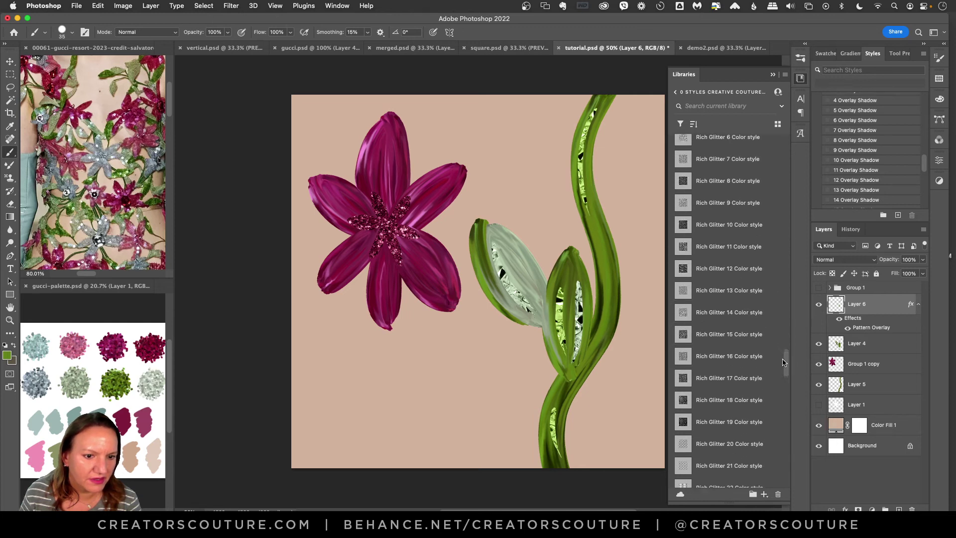
{"action": "left_click", "coordinate": [730, 246]}
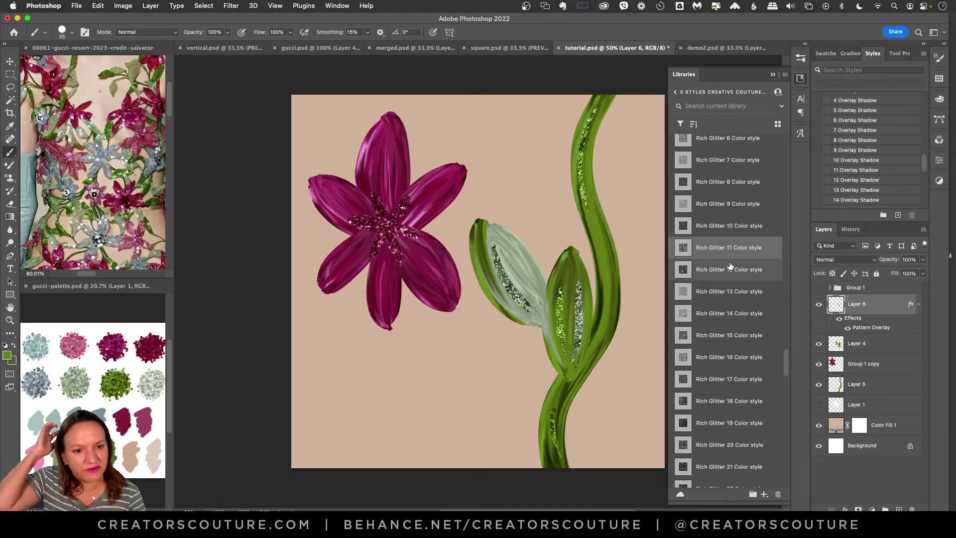
{"action": "left_click", "coordinate": [732, 162]}
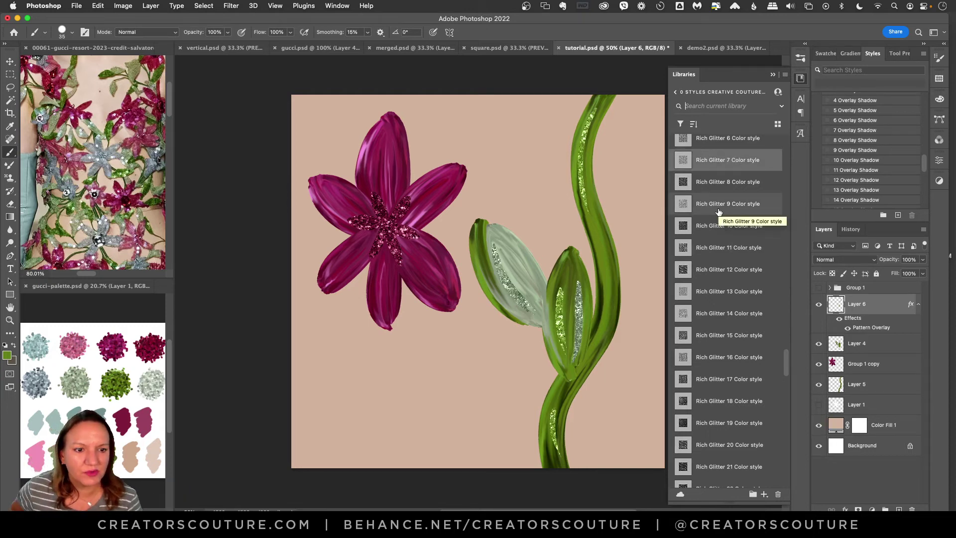
{"action": "left_click", "coordinate": [713, 359]}
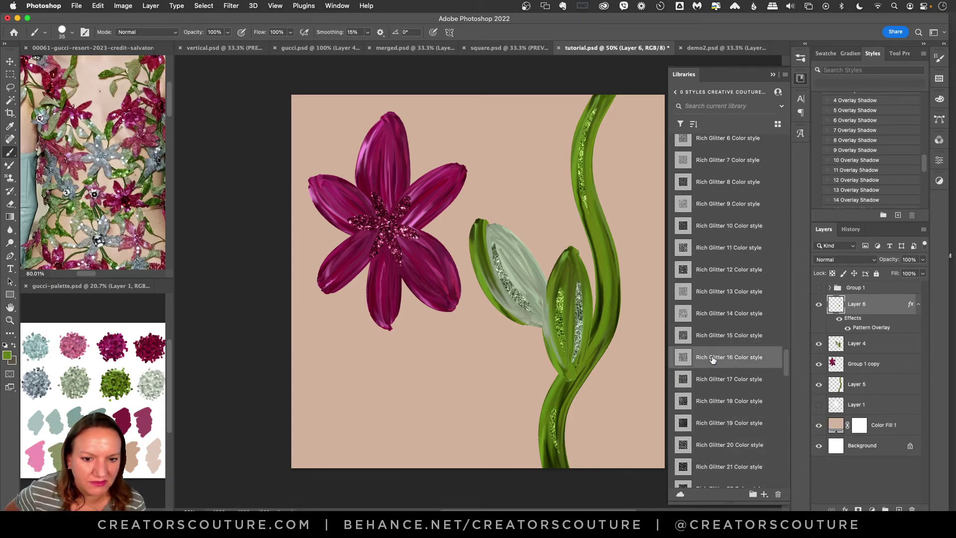
{"action": "left_click", "coordinate": [732, 206]}
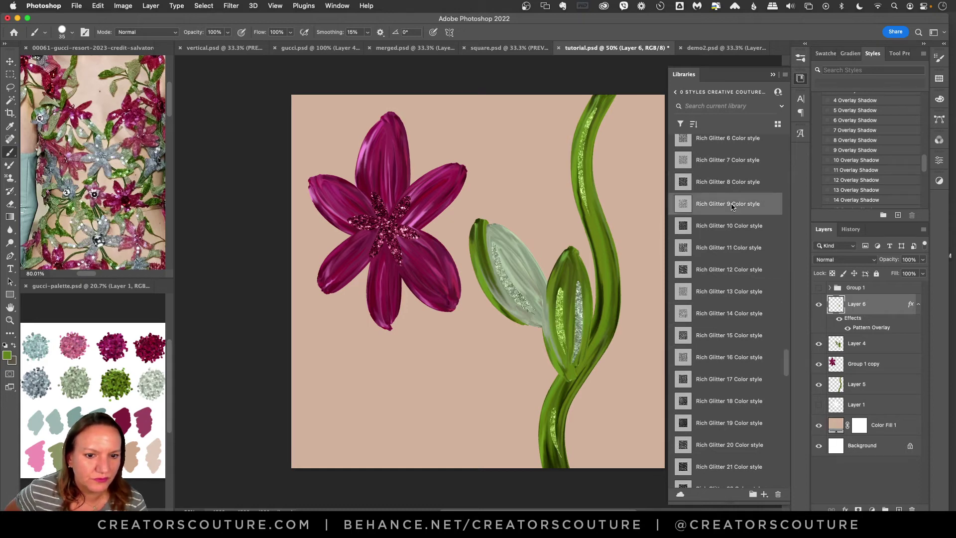
{"action": "left_click", "coordinate": [733, 360]}
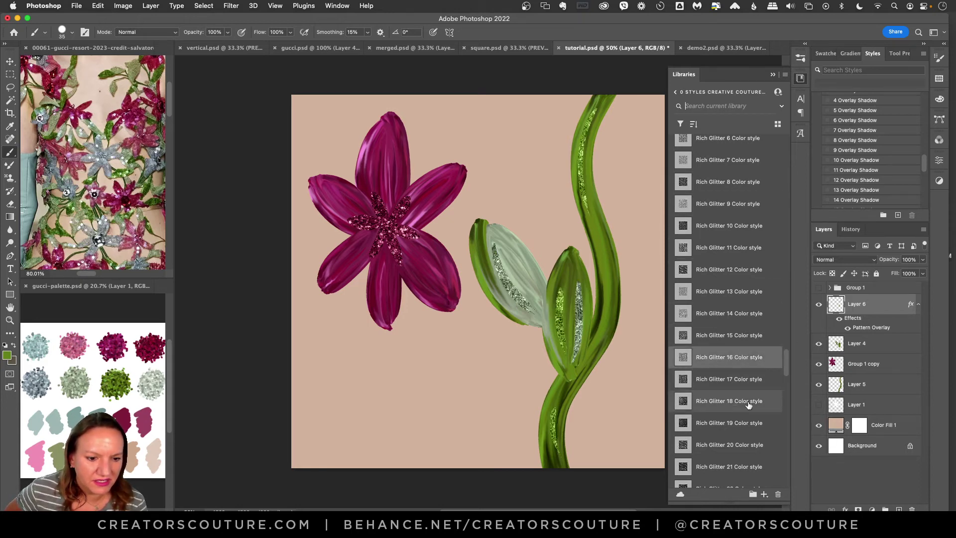
{"action": "left_click", "coordinate": [766, 401]}
Try the Rich Glitter 23, 24 and 27 Color styles on Layer 6's glitter strokes
{"action": "scroll", "coordinate": [722, 214], "scroll_direction": "down", "scroll_amount": 8}
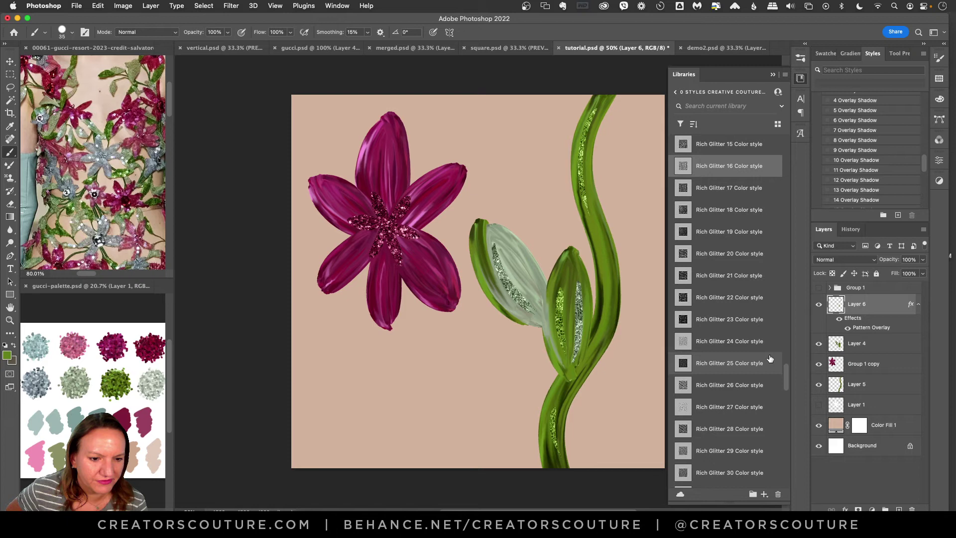
{"action": "left_click", "coordinate": [722, 255]}
{"action": "left_click", "coordinate": [726, 319]}
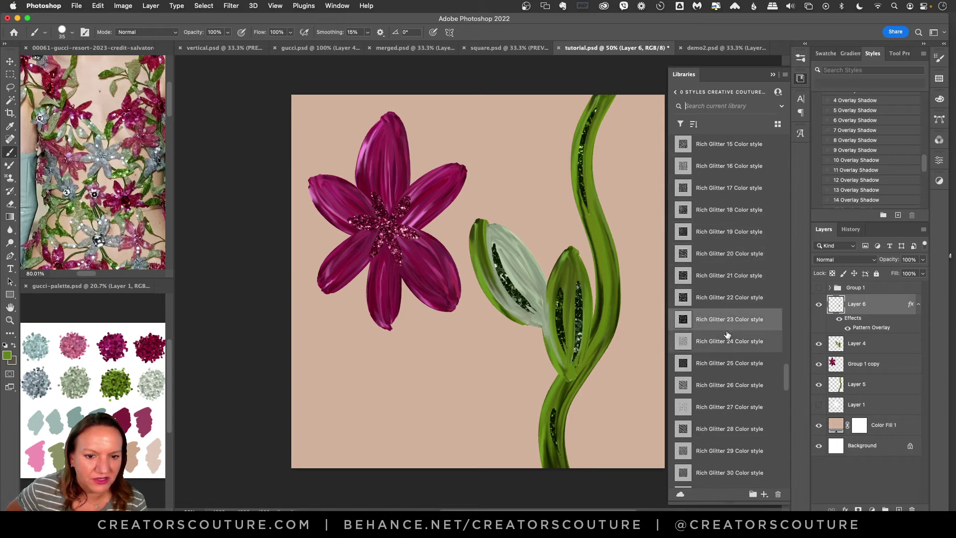
{"action": "left_click", "coordinate": [714, 347]}
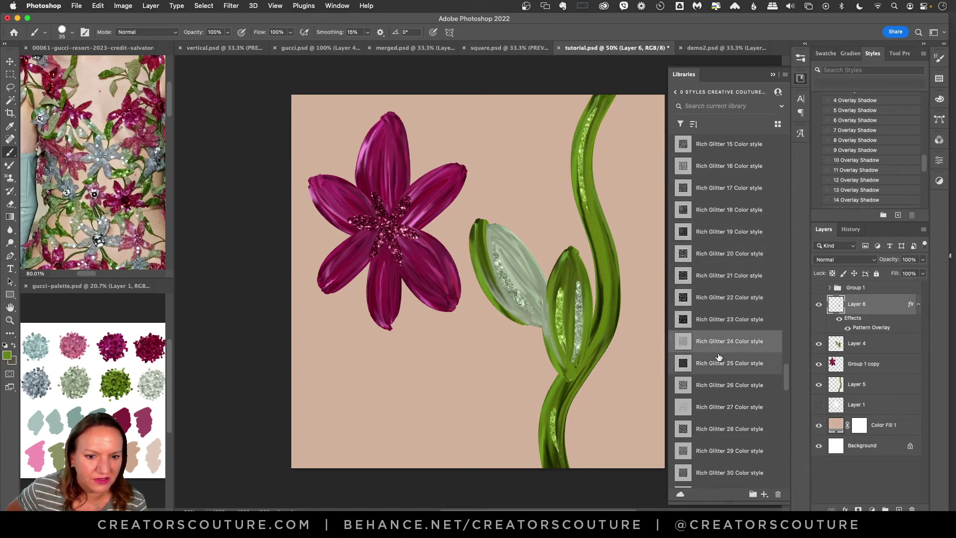
{"action": "left_click", "coordinate": [730, 387]}
{"action": "left_click", "coordinate": [725, 407]}
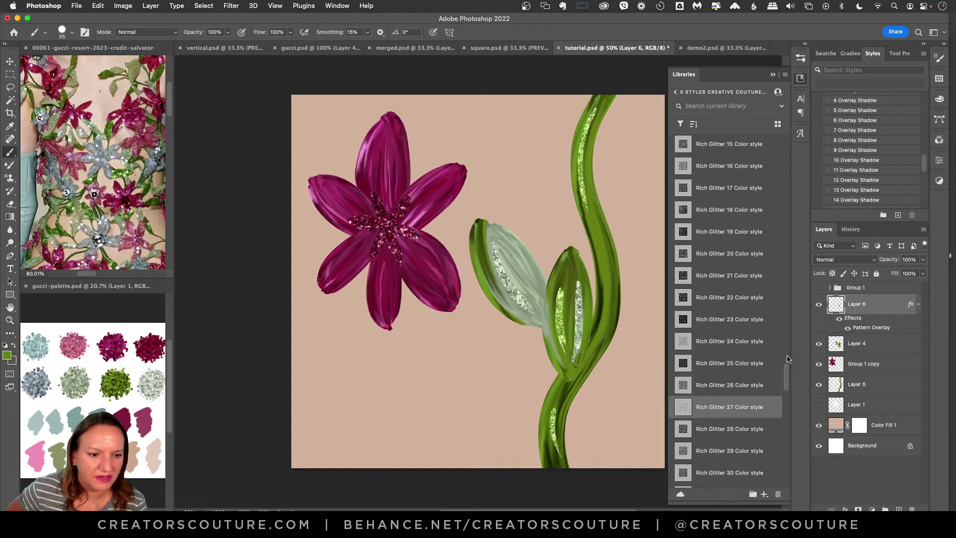
Apply the Rich Glitter 9 Color style to Layer 6's glitter strokes and close the style library
{"action": "scroll", "coordinate": [786, 371], "scroll_direction": "up", "scroll_amount": 5}
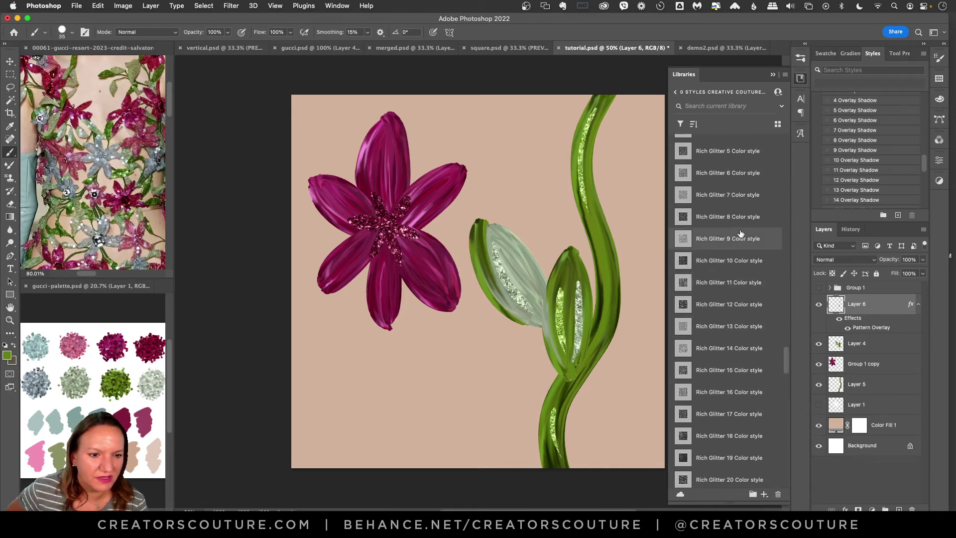
{"action": "left_click", "coordinate": [746, 243]}
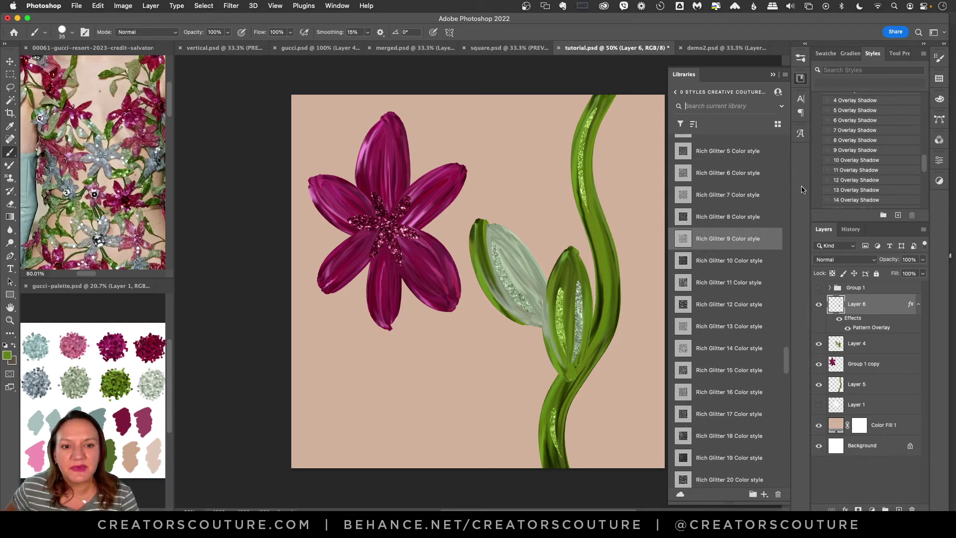
{"action": "left_click", "coordinate": [801, 80]}
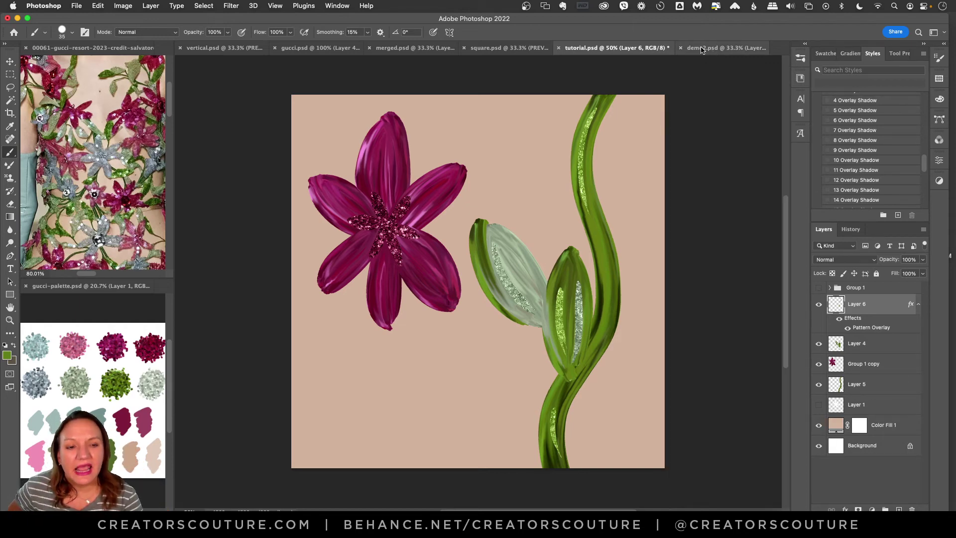
Examine the flowers, leaves and glitter accents of the composition in demo2.psd
{"action": "left_click", "coordinate": [709, 47]}
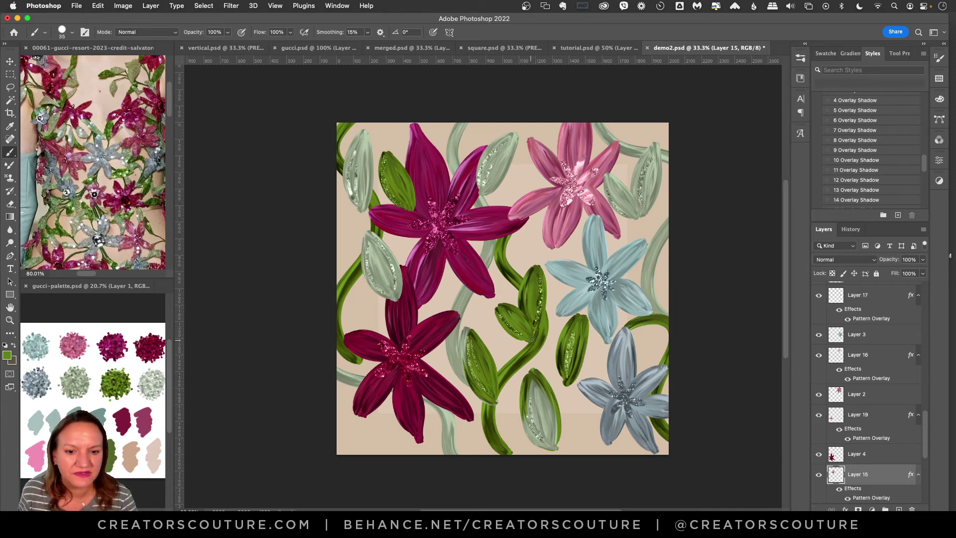
{"action": "scroll", "coordinate": [561, 263], "scroll_direction": "up", "scroll_amount": 2}
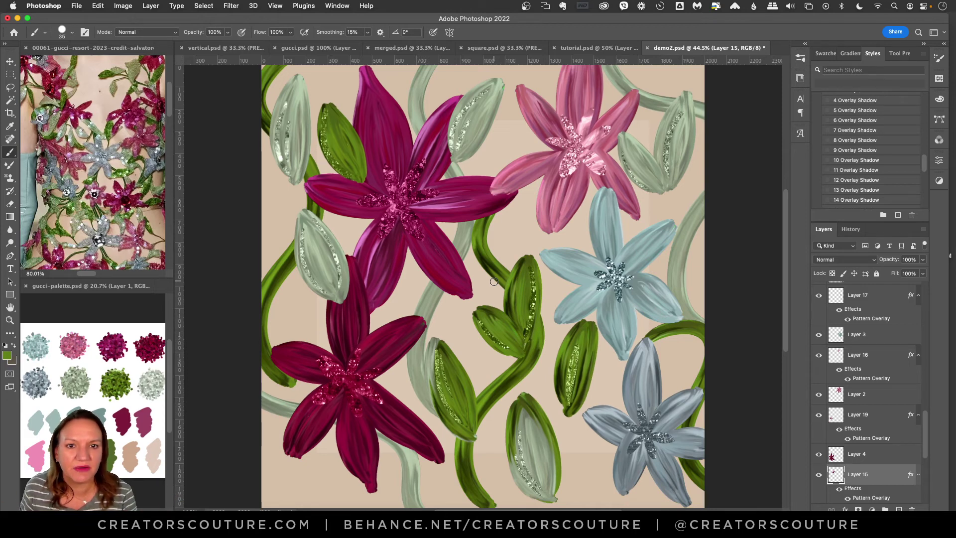
In vertical.psd, move the large pink flower on Layer 1 slightly down and to the left
{"action": "left_click", "coordinate": [227, 47]}
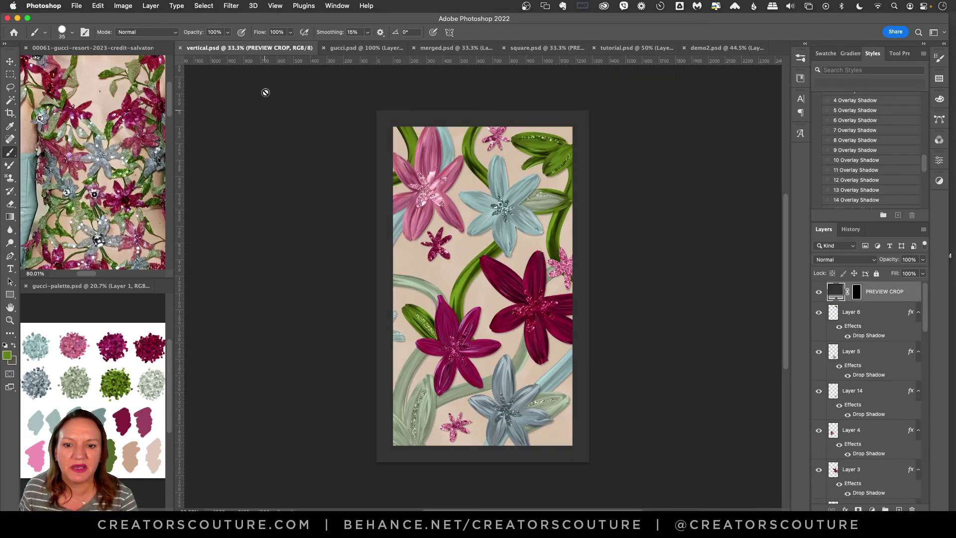
{"action": "key", "text": "v"}
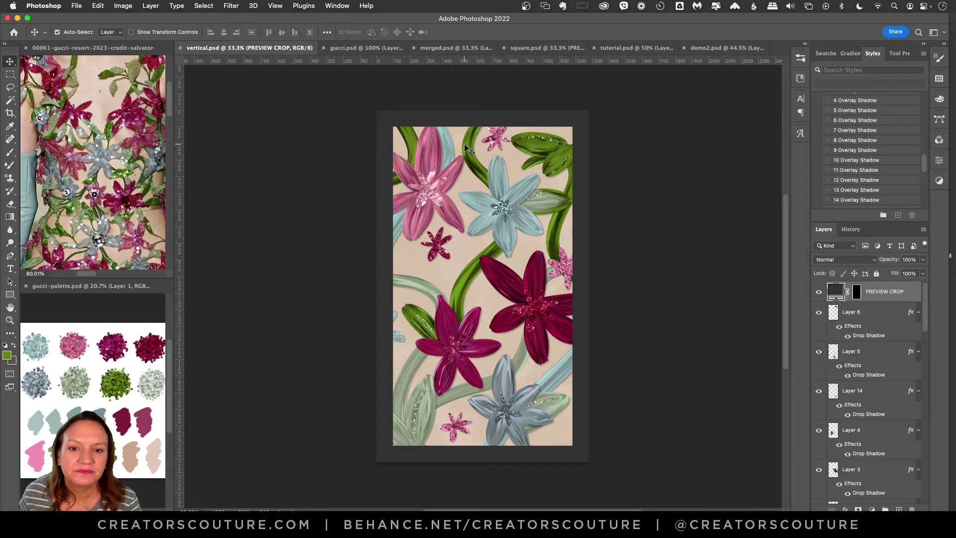
{"action": "left_click_drag", "start_coordinate": [451, 184], "coordinate": [442, 205]}
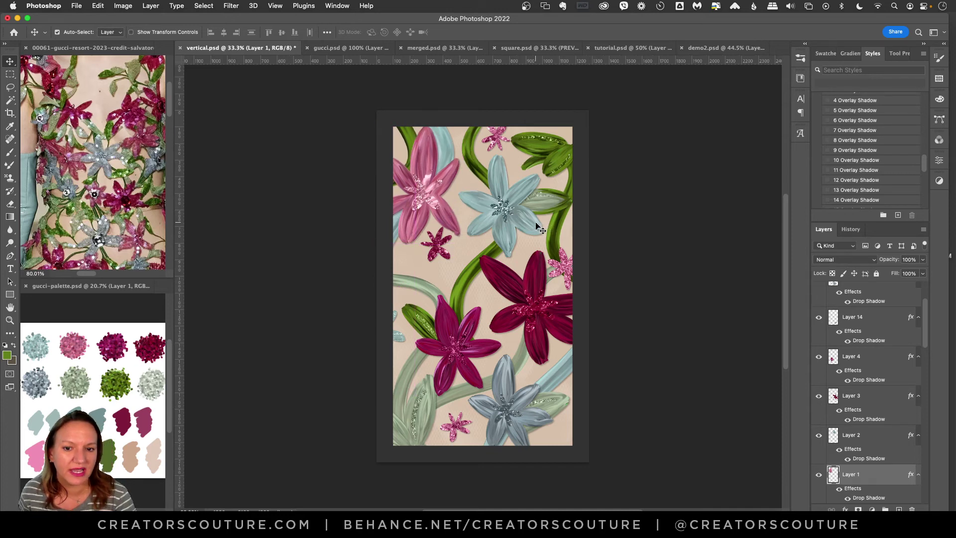
Nudge the small magenta glitter flower below the large pink flower slightly to the left
{"action": "left_click", "coordinate": [9, 321]}
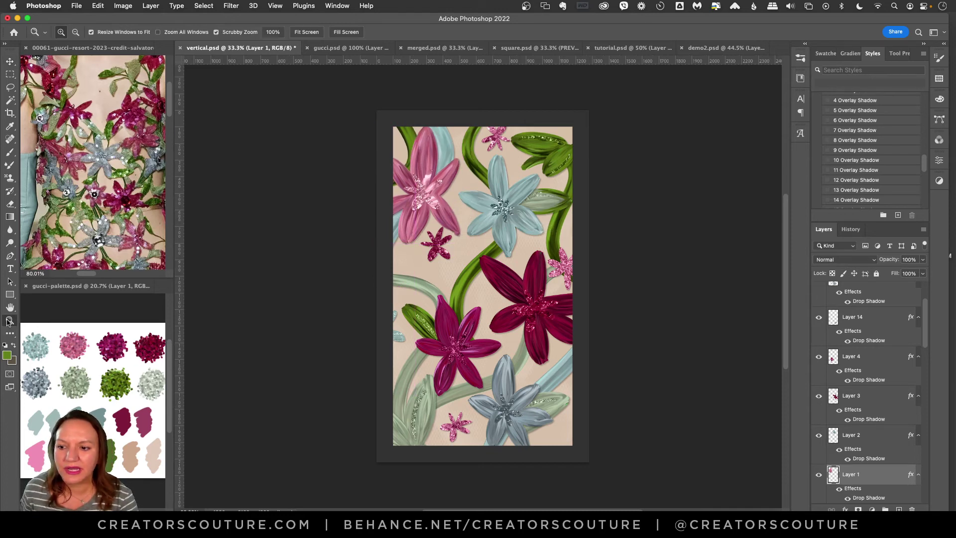
{"action": "left_click", "coordinate": [487, 289]}
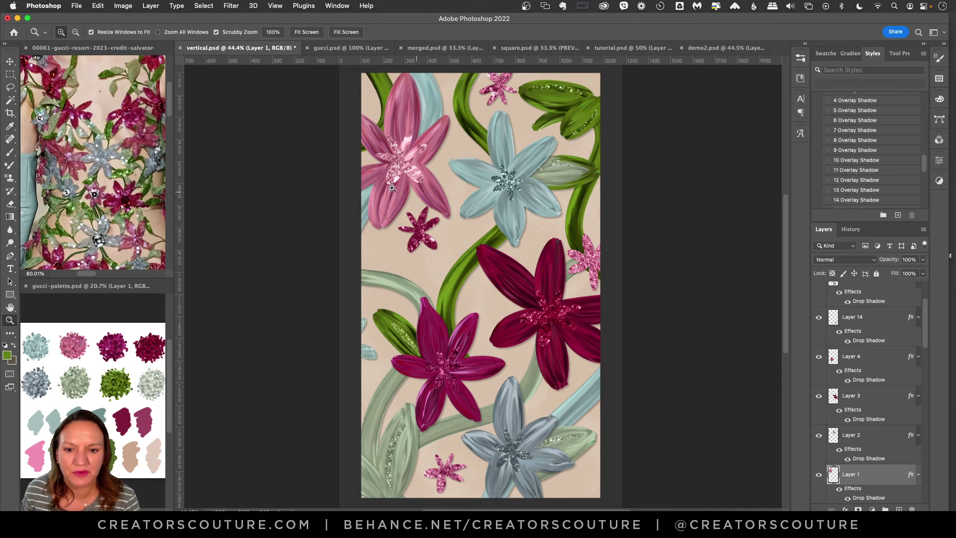
{"action": "left_click", "coordinate": [10, 61]}
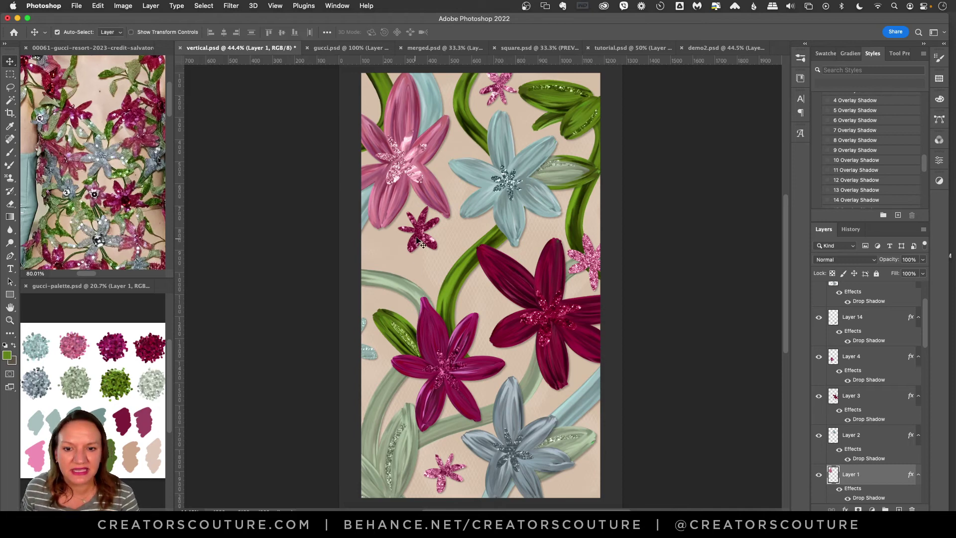
{"action": "mouse_move", "coordinate": [419, 235]}
{"action": "left_mouse_down"}
{"action": "mouse_move", "coordinate": [409, 245]}
{"action": "mouse_move", "coordinate": [417, 235]}
{"action": "left_mouse_up"}
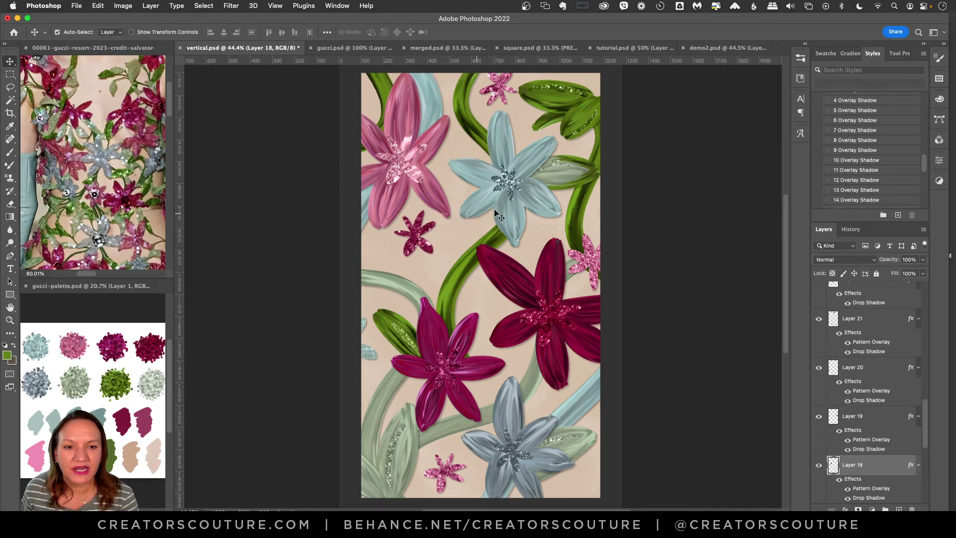
Choose the flower 1 stamp brush from the brush presets and close the brush list
{"action": "left_click", "coordinate": [800, 59]}
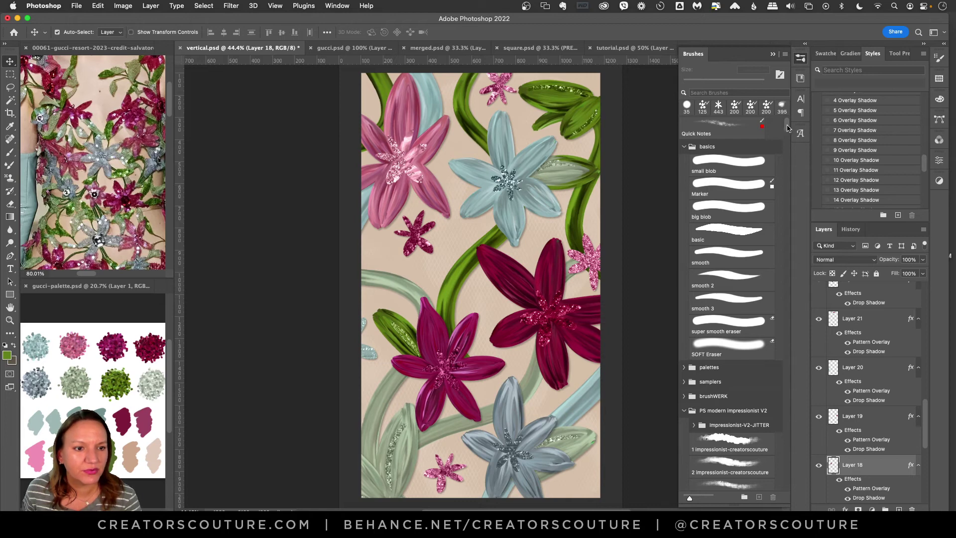
{"action": "left_click_drag", "start_coordinate": [790, 128], "coordinate": [756, 505]}
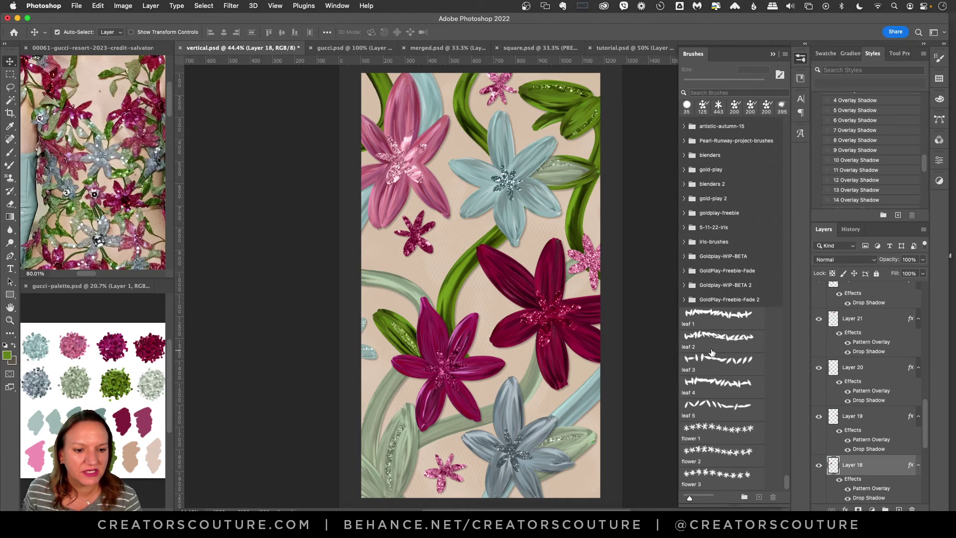
{"action": "left_click", "coordinate": [709, 433]}
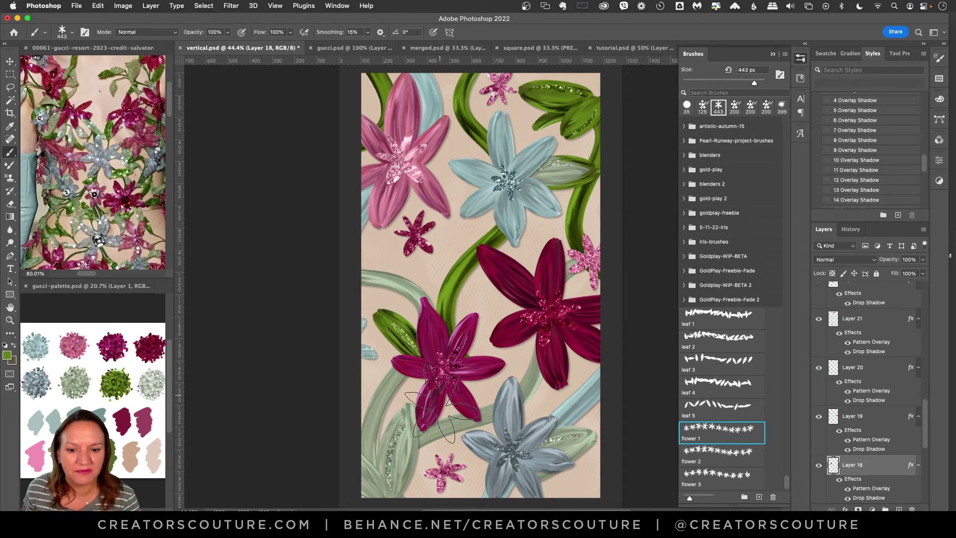
{"action": "left_click", "coordinate": [799, 56]}
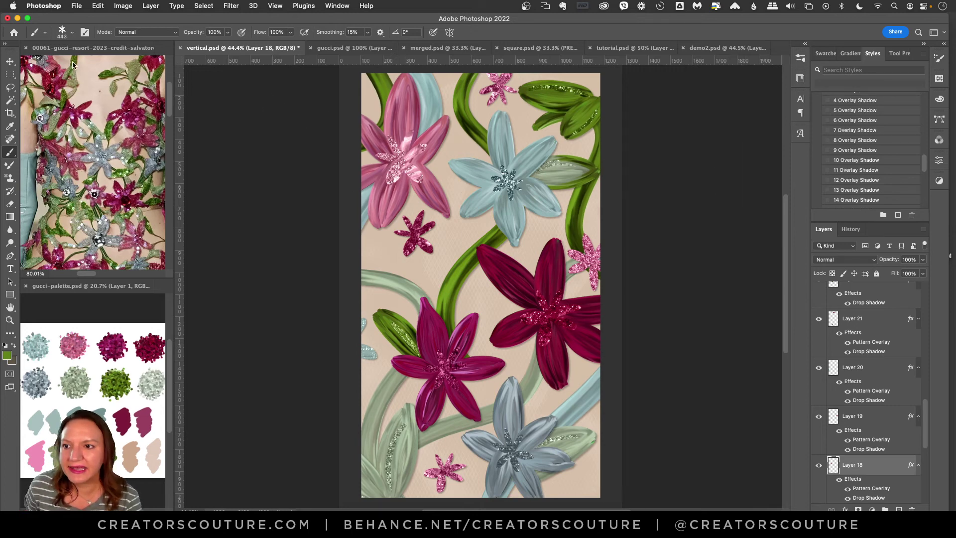
Examine the small magenta glitter flower and the surrounding background texture in vertical.psd up close
{"action": "left_click", "coordinate": [10, 61]}
{"action": "left_click", "coordinate": [10, 321]}
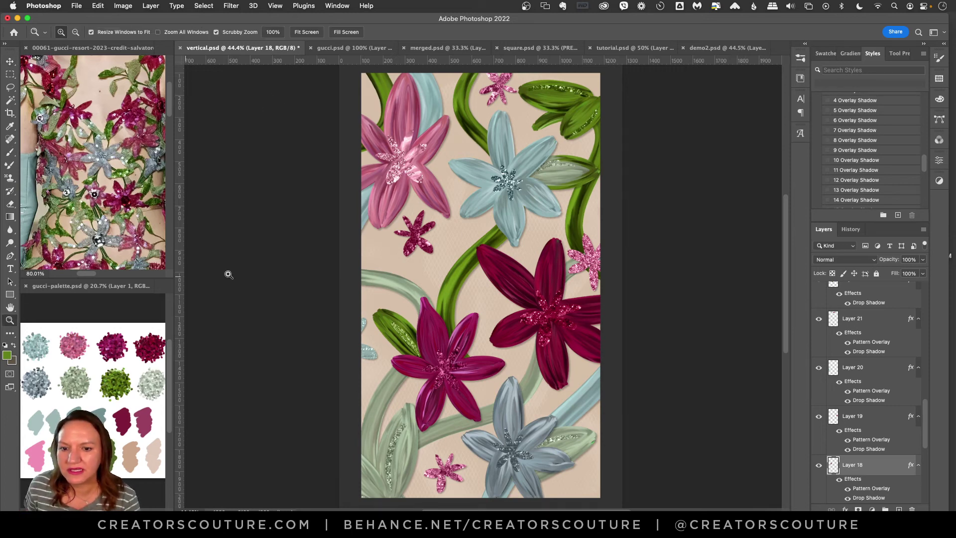
{"action": "left_click_drag", "start_coordinate": [421, 272], "coordinate": [445, 280]}
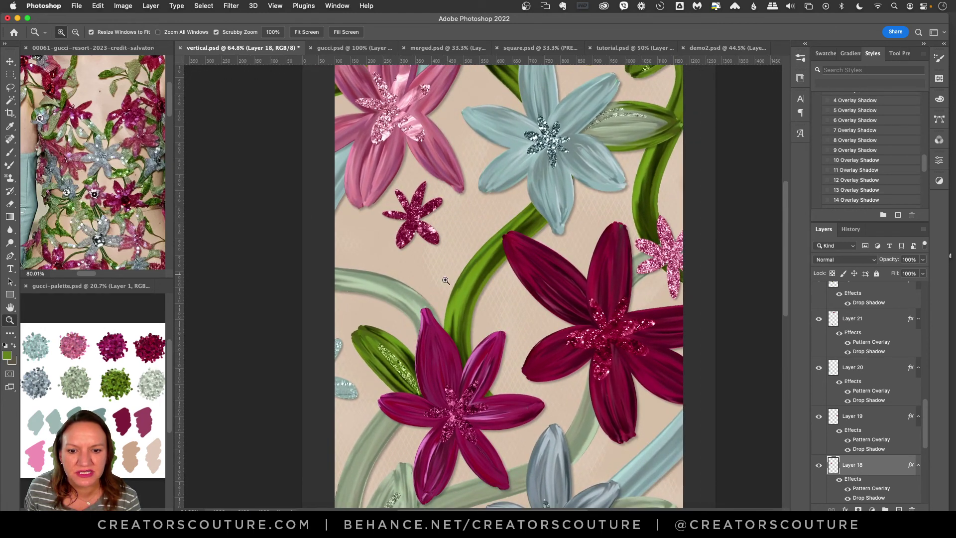
{"action": "left_click_drag", "start_coordinate": [453, 247], "coordinate": [478, 230]}
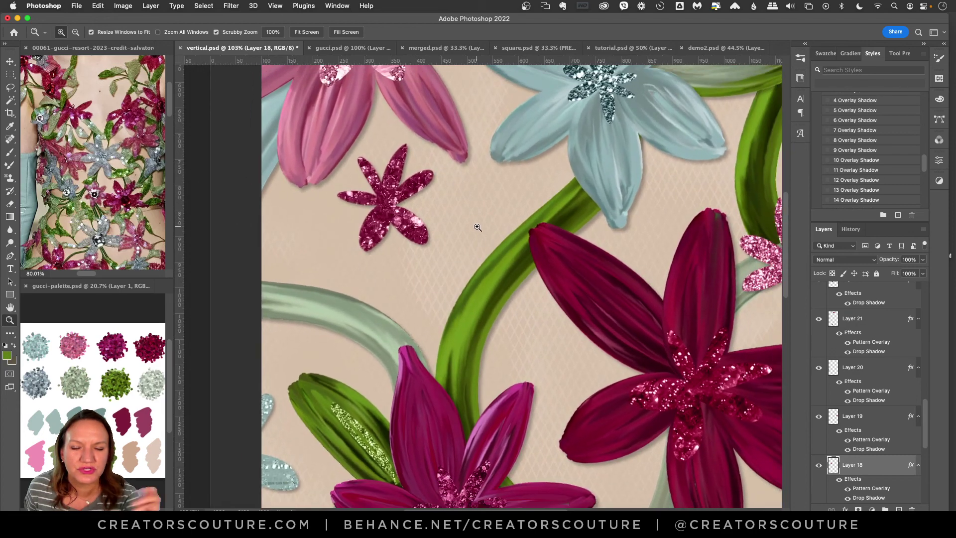
{"action": "left_click_drag", "start_coordinate": [608, 222], "coordinate": [574, 268]}
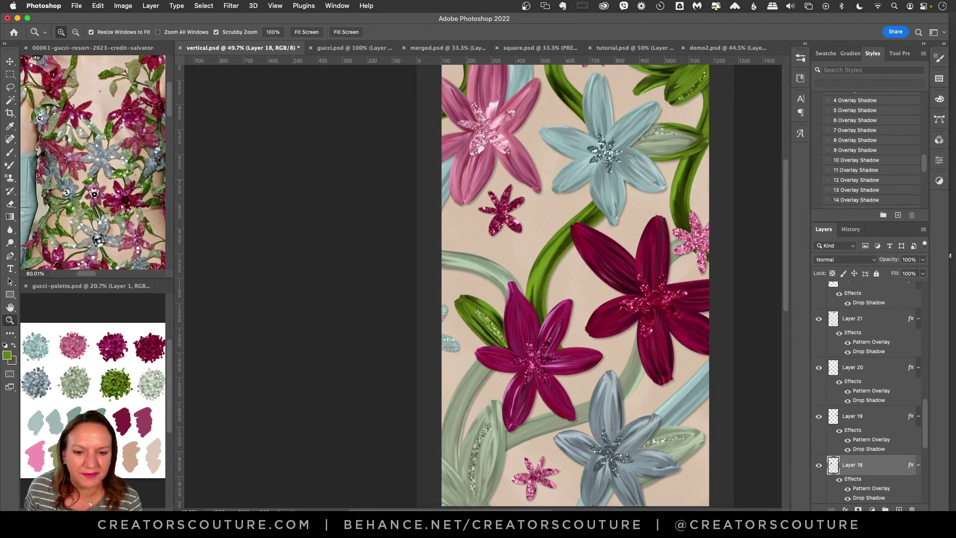
{"action": "scroll", "coordinate": [600, 506], "scroll_direction": "left", "scroll_amount": 3}
{"action": "scroll", "coordinate": [600, 506], "scroll_direction": "right", "scroll_amount": 8}
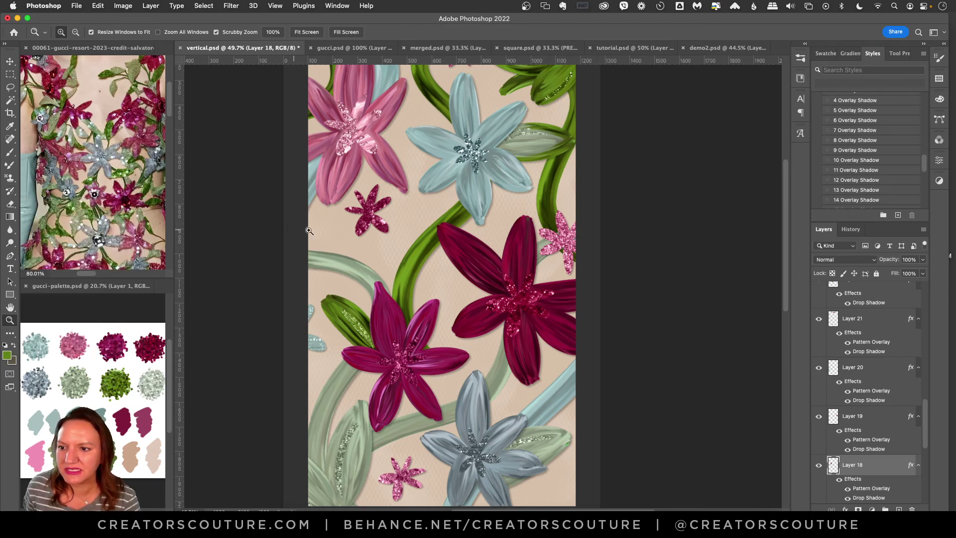
Look through gucci.psd and merged.psd, and view the floral frame composition in square.psd more closely
{"action": "left_click", "coordinate": [361, 48]}
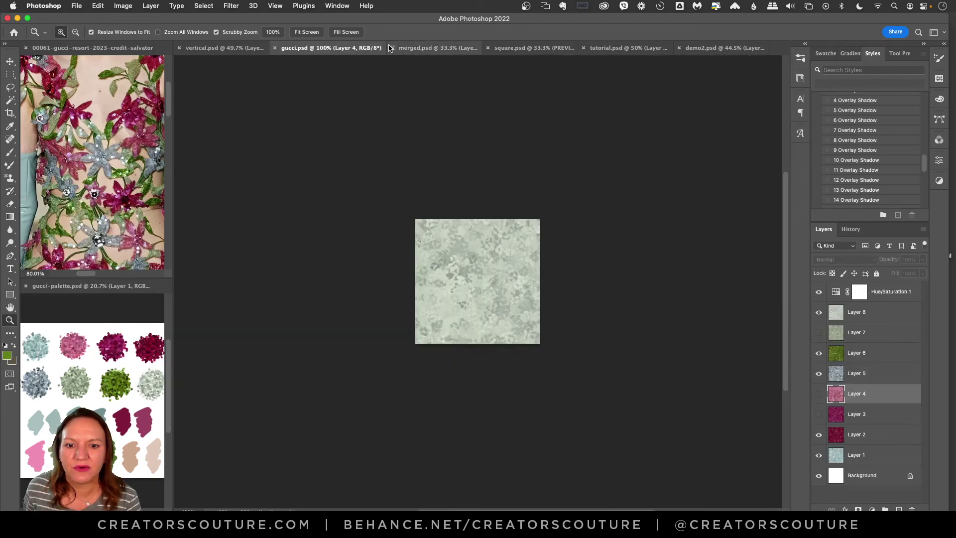
{"action": "left_click", "coordinate": [436, 47]}
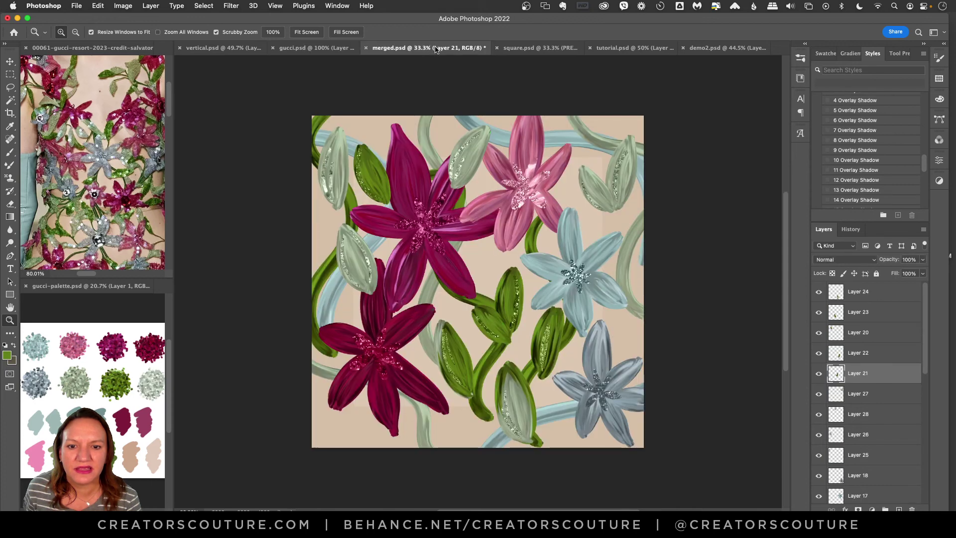
{"action": "left_click", "coordinate": [522, 47]}
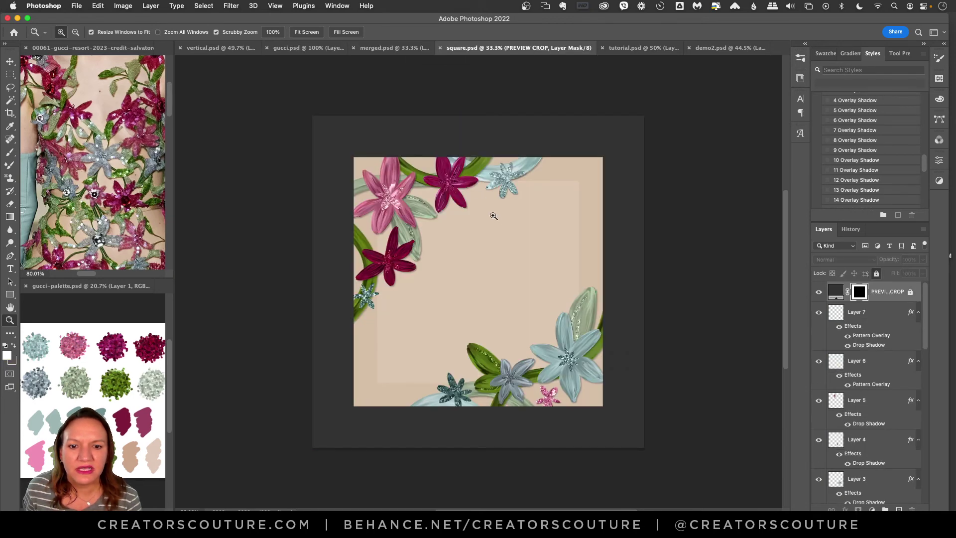
{"action": "left_click_drag", "start_coordinate": [505, 232], "coordinate": [515, 229]}
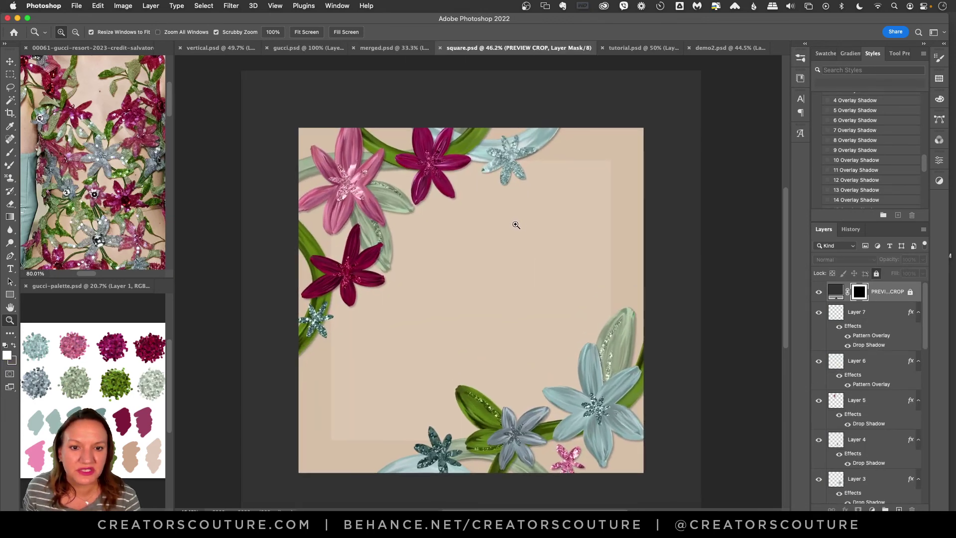
Show the rulers in square.psd and toggle the PREVIEW CROP layer's visibility to compare the design with and without the crop frame
{"action": "left_click", "coordinate": [818, 295]}
{"action": "left_click", "coordinate": [818, 295]}
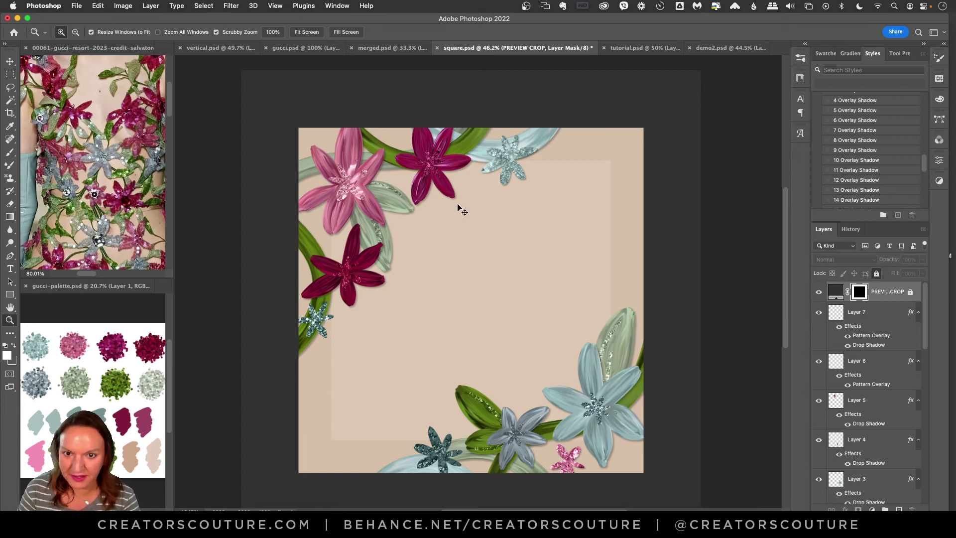
{"action": "key", "text": "super+r"}
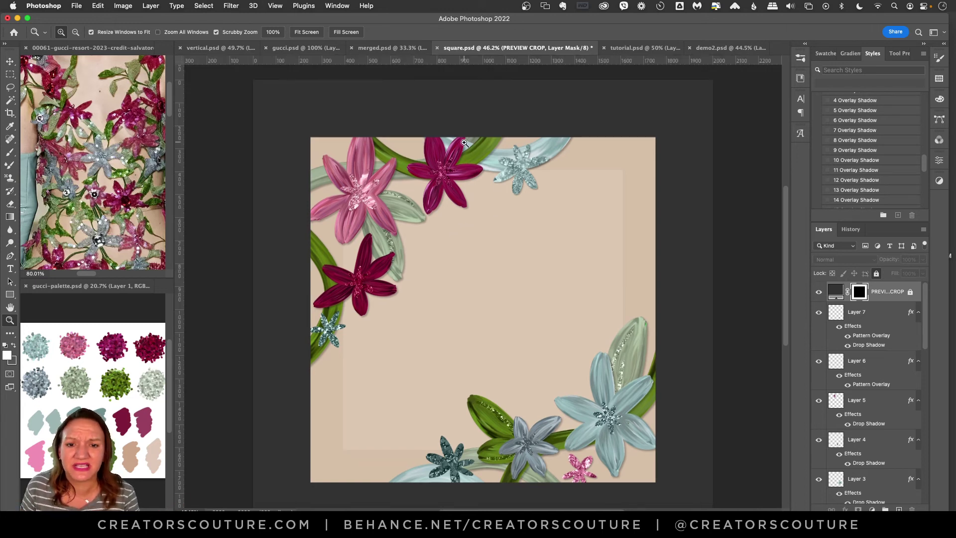
{"action": "left_click", "coordinate": [818, 294]}
{"action": "left_click", "coordinate": [819, 295]}
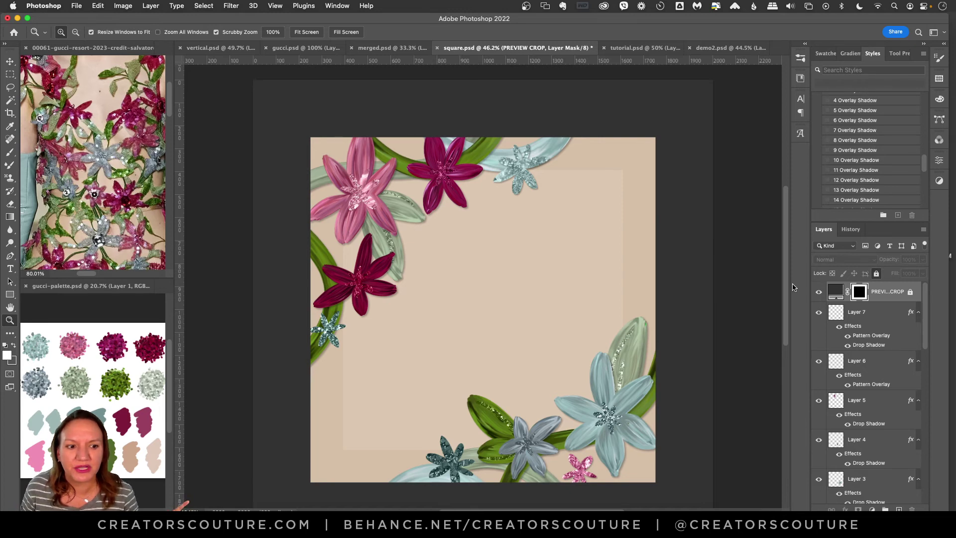
{"action": "left_click", "coordinate": [818, 294]}
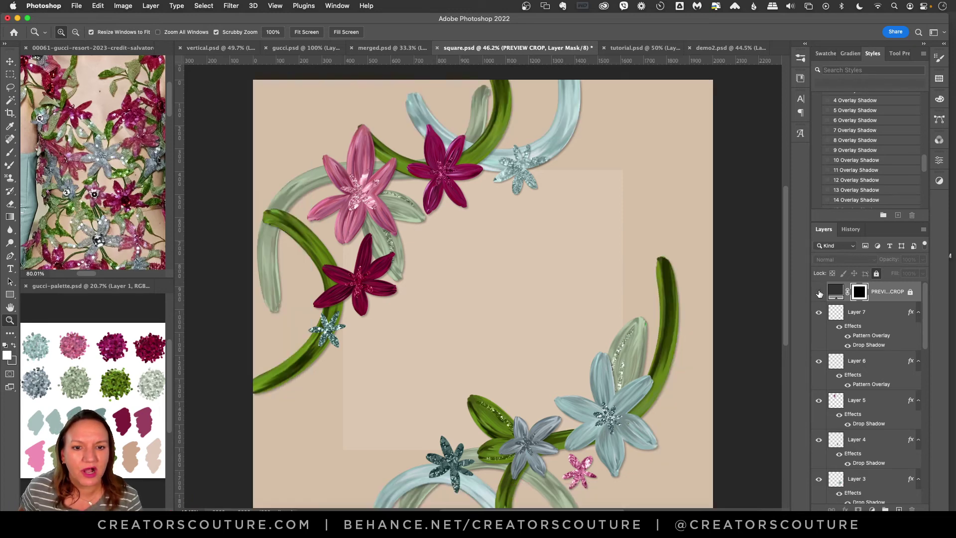
{"action": "left_click", "coordinate": [819, 295]}
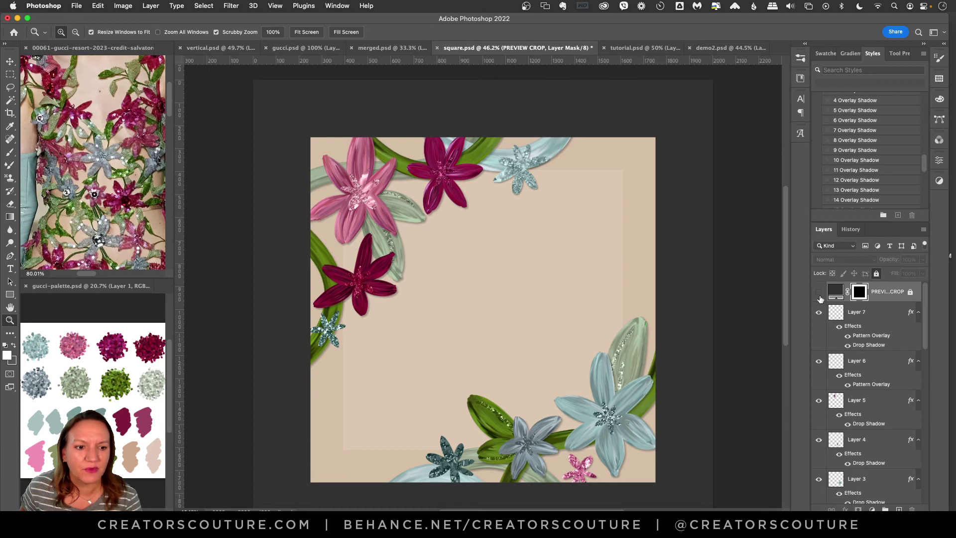
{"action": "left_click", "coordinate": [819, 293]}
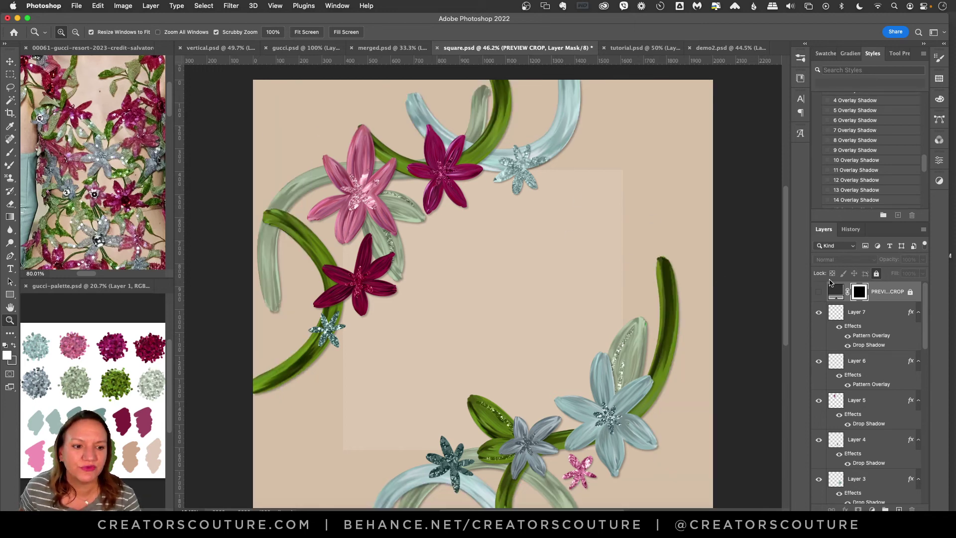
{"action": "left_click", "coordinate": [819, 293]}
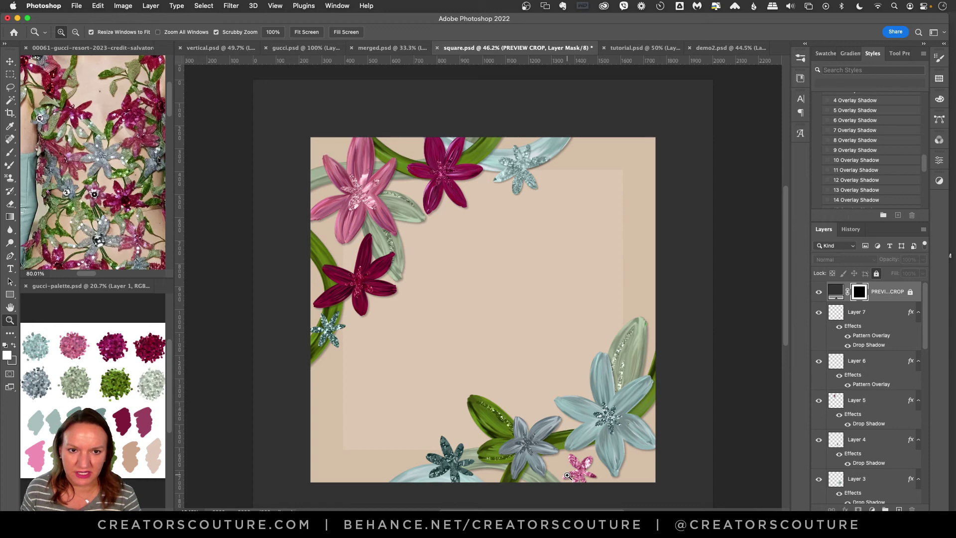
Look over the finished floral composition in demo2.psd and return to tutorial.psd
{"action": "left_click", "coordinate": [640, 48]}
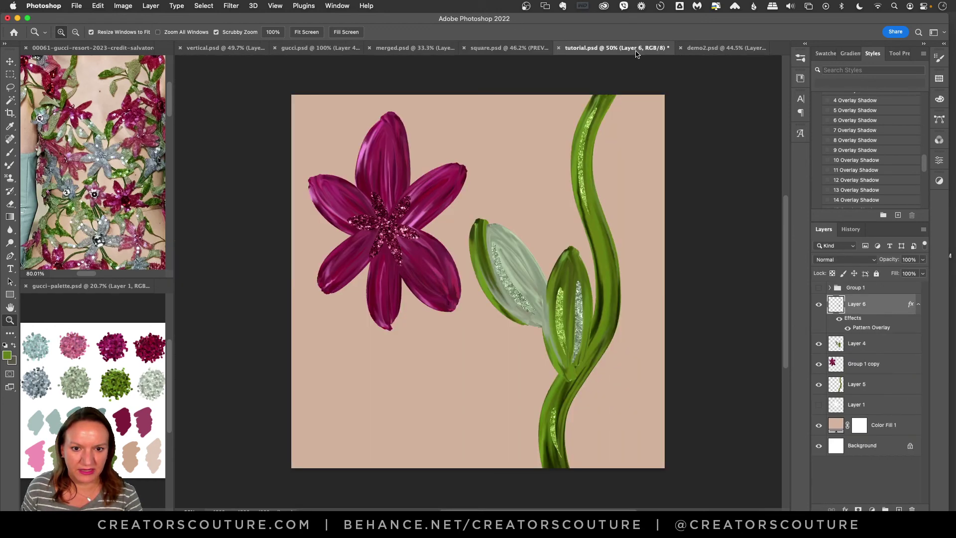
{"action": "left_click", "coordinate": [704, 49]}
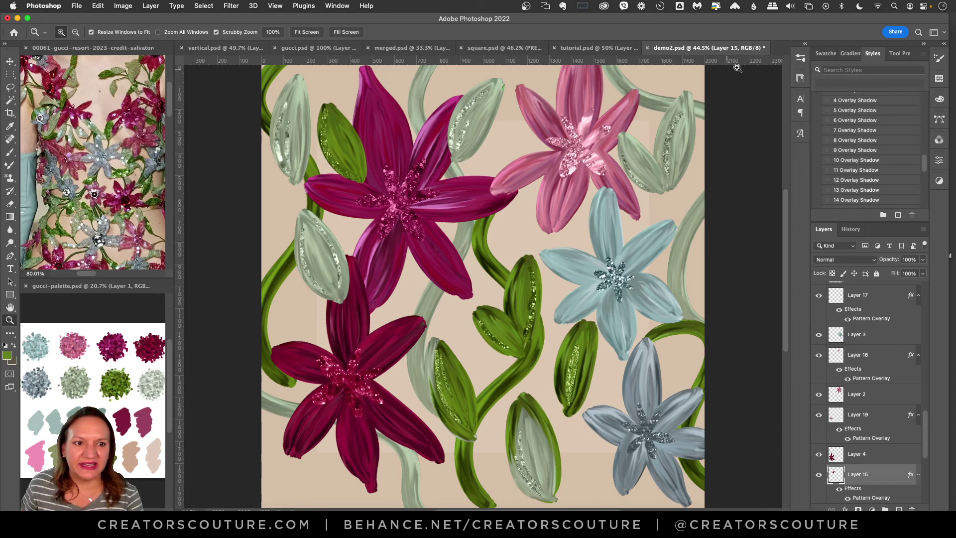
{"action": "left_click", "coordinate": [593, 49]}
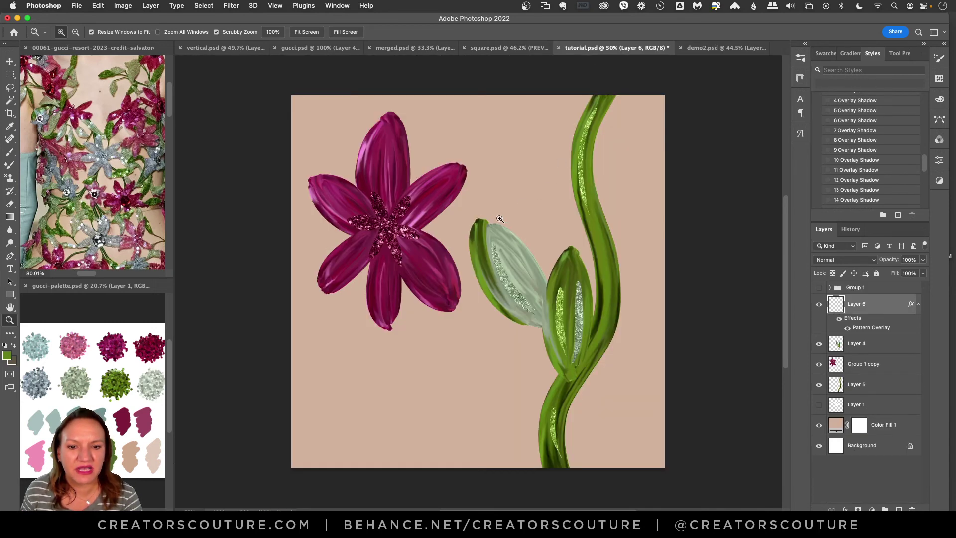
Sample the pale sage green from the light leaf as the foreground color and choose the leaf 2 stamp brush for the Brush tool
{"action": "left_click", "coordinate": [10, 60]}
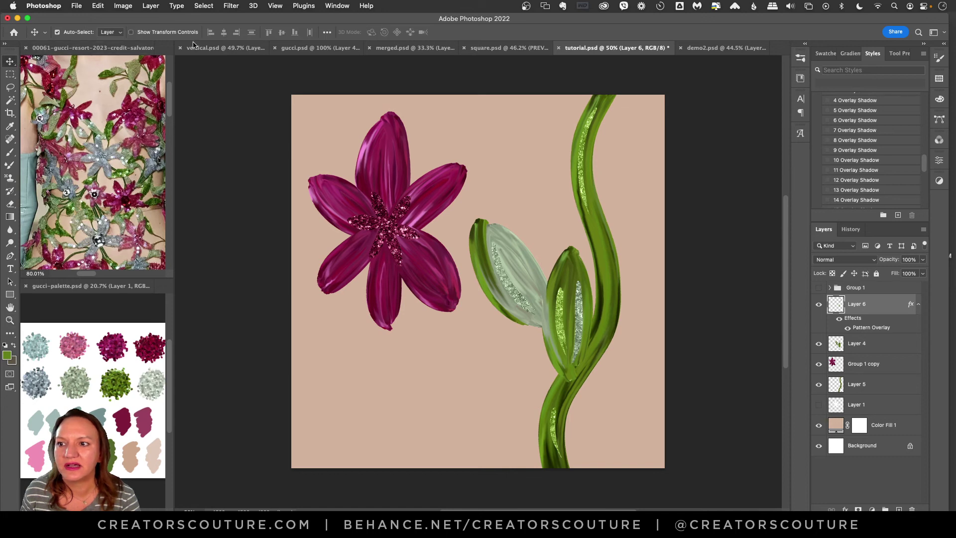
{"action": "left_click", "coordinate": [801, 60]}
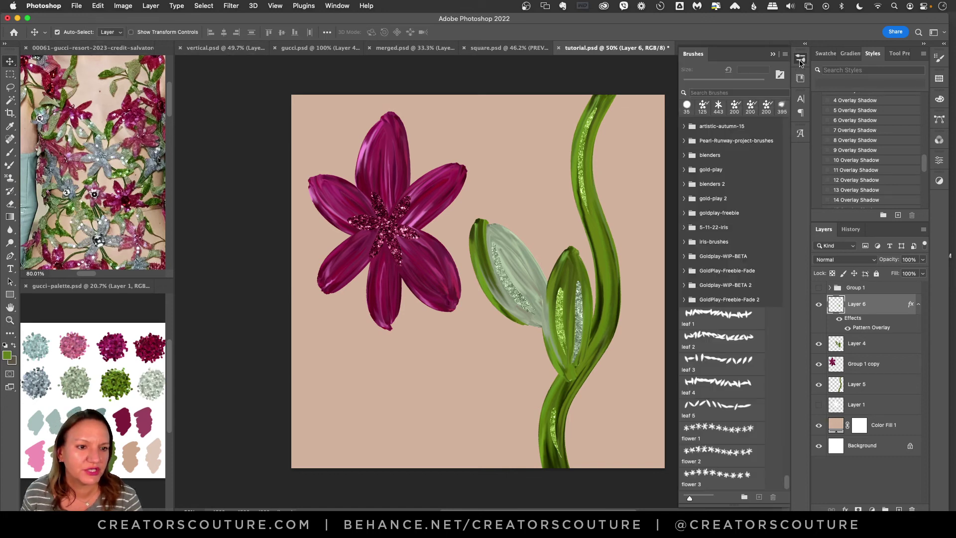
{"action": "left_click", "coordinate": [10, 127]}
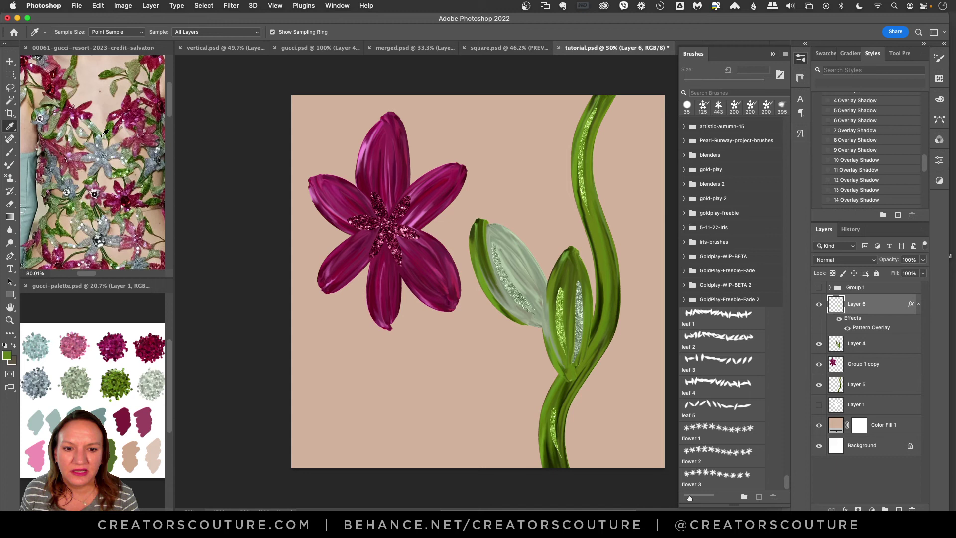
{"action": "left_click", "coordinate": [611, 238]}
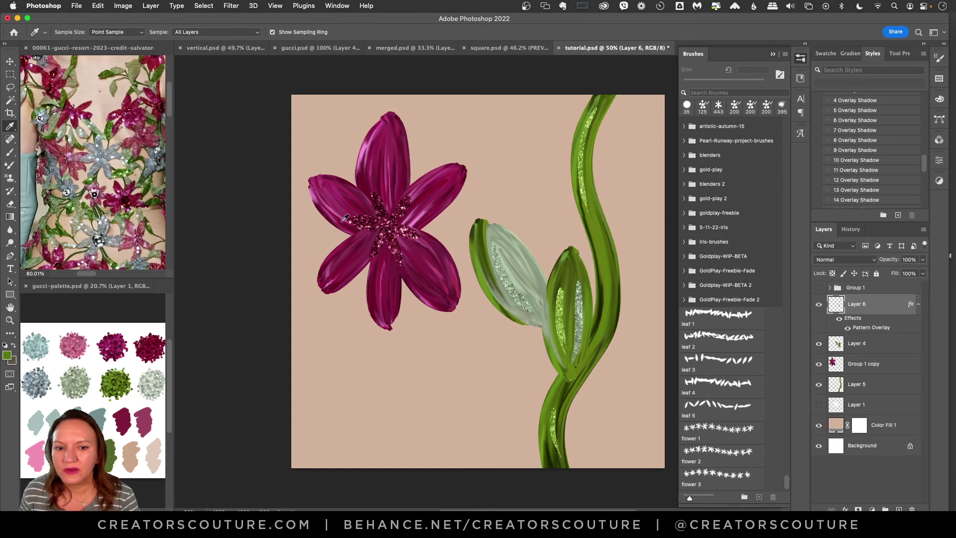
{"action": "left_click", "coordinate": [515, 244]}
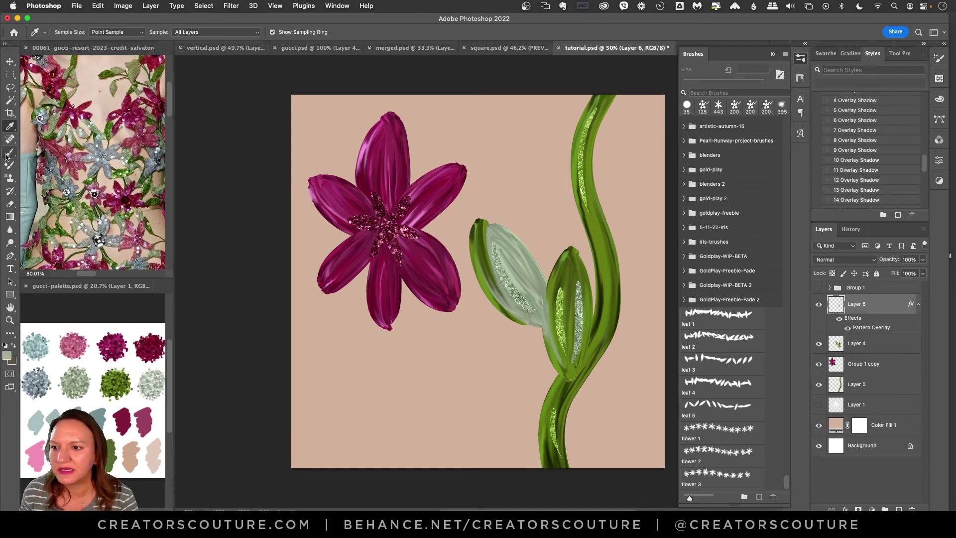
{"action": "left_click", "coordinate": [10, 152]}
{"action": "left_click", "coordinate": [732, 334]}
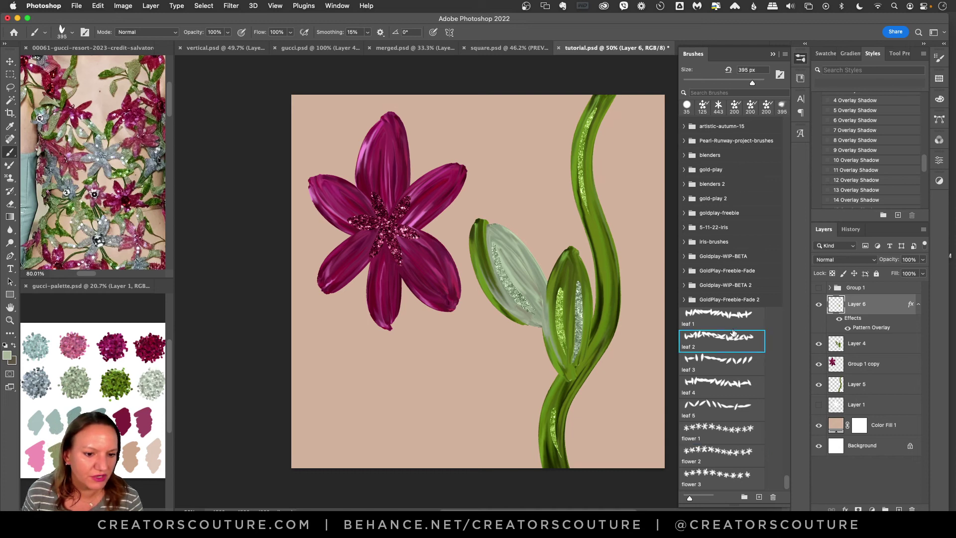
Try stamping leaf 2 over the vine and on the empty background of Layer 6, undoing each stamp
{"action": "left_click", "coordinate": [586, 195]}
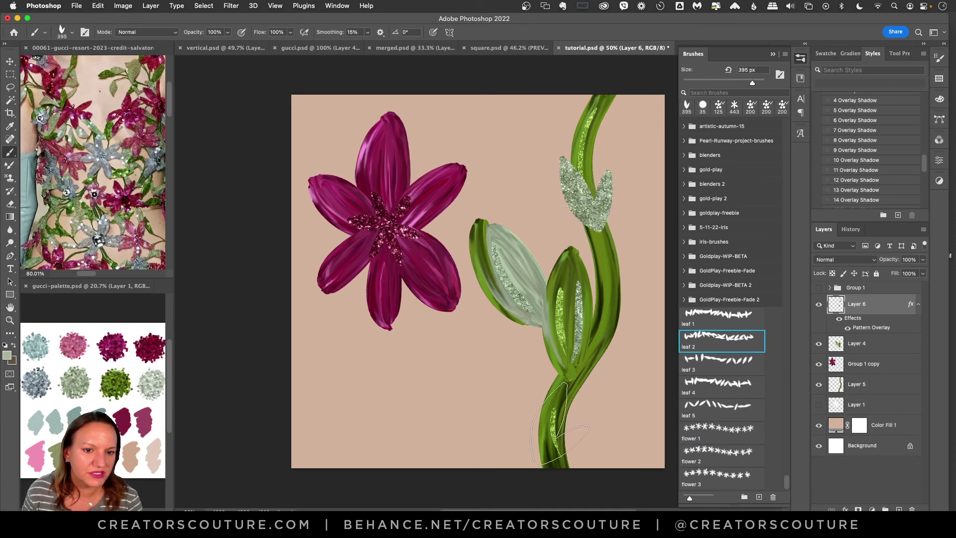
{"action": "key", "text": "super+z"}
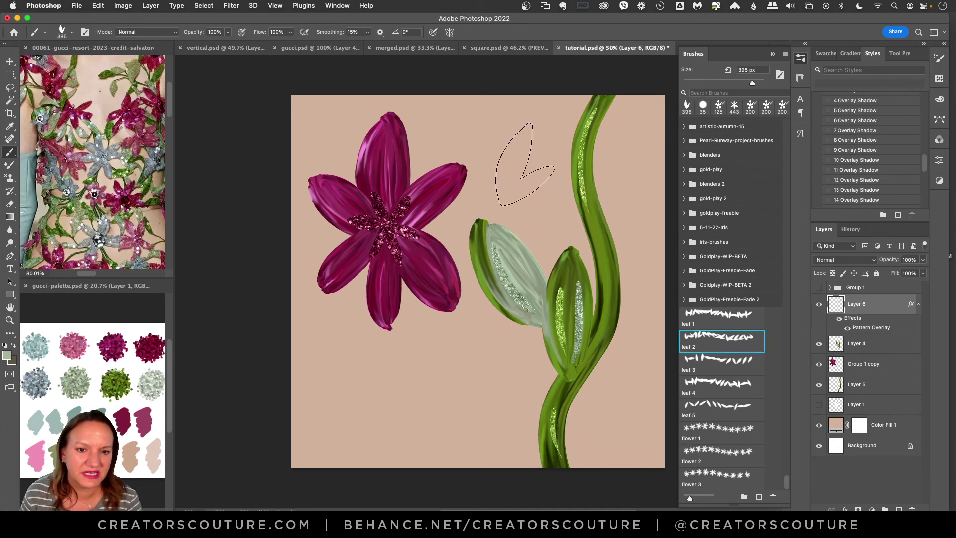
{"action": "left_click", "coordinate": [524, 163]}
{"action": "key", "text": "super+z"}
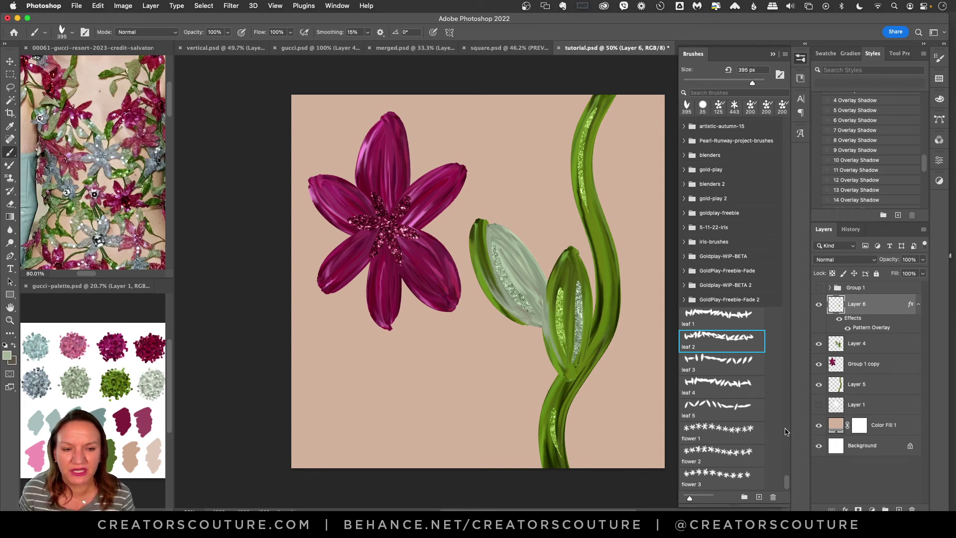
Activate the palette document, switch to the Pattern Stamp tool and review its available glitter patterns
{"action": "left_click", "coordinate": [90, 285]}
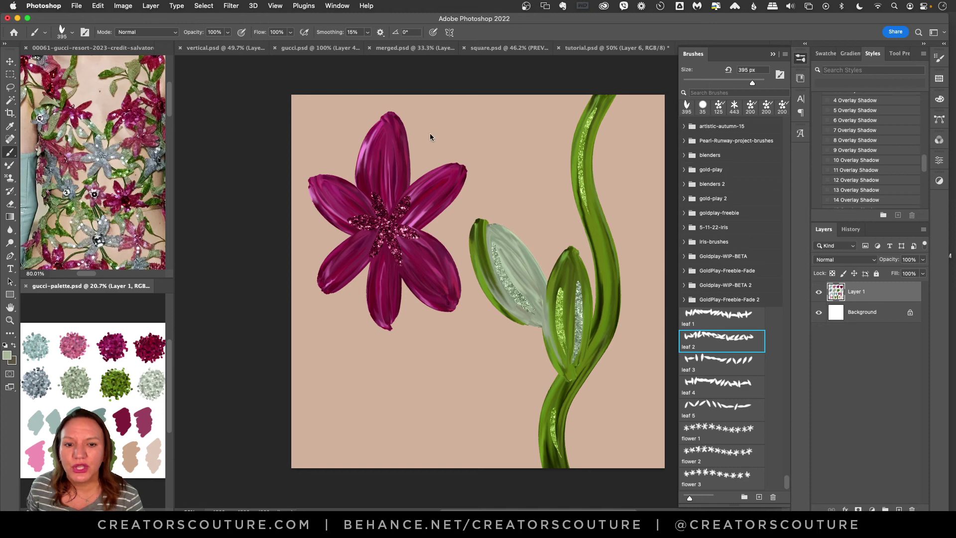
{"action": "left_click", "coordinate": [10, 178]}
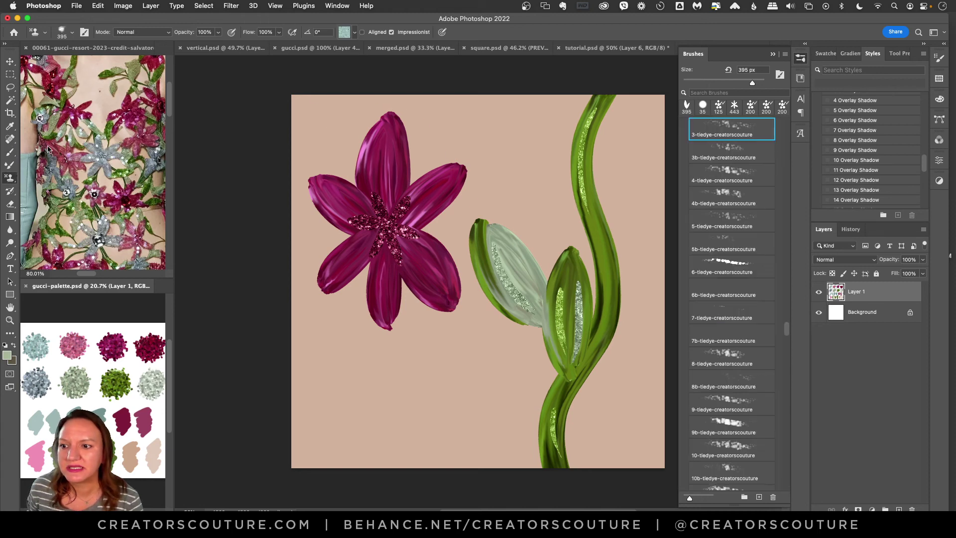
{"action": "left_click", "coordinate": [344, 32]}
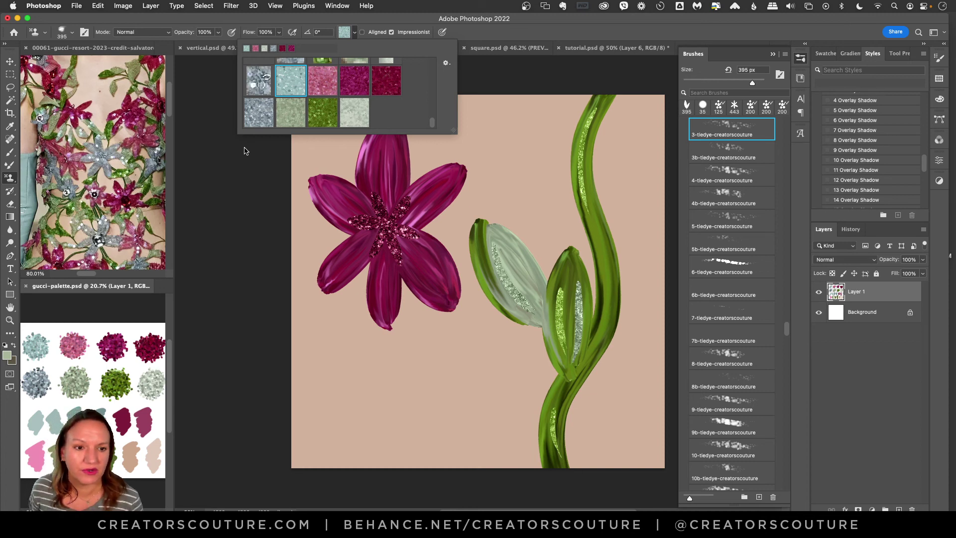
{"action": "left_click", "coordinate": [437, 21]}
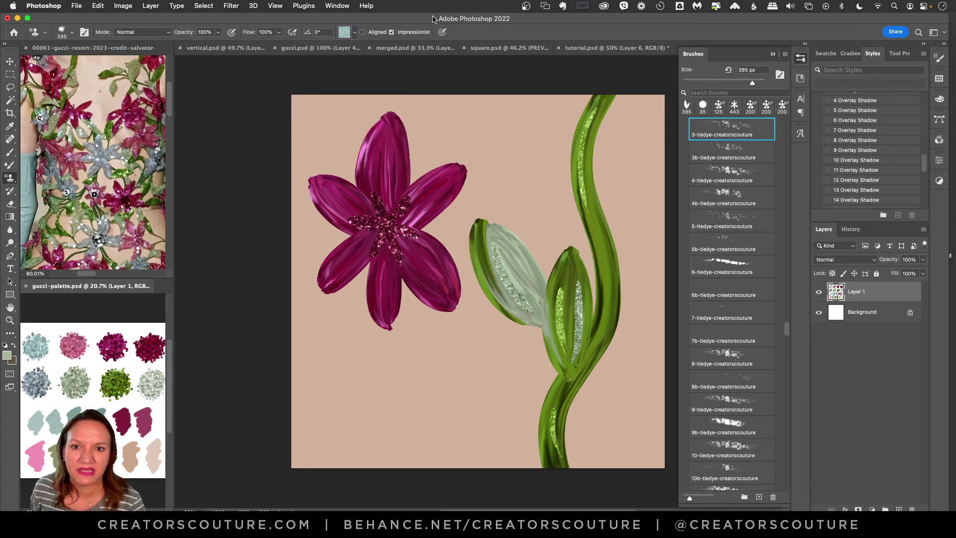
Add a new empty layer directly above Color Fill 1 in tutorial.psd
{"action": "left_click", "coordinate": [497, 92]}
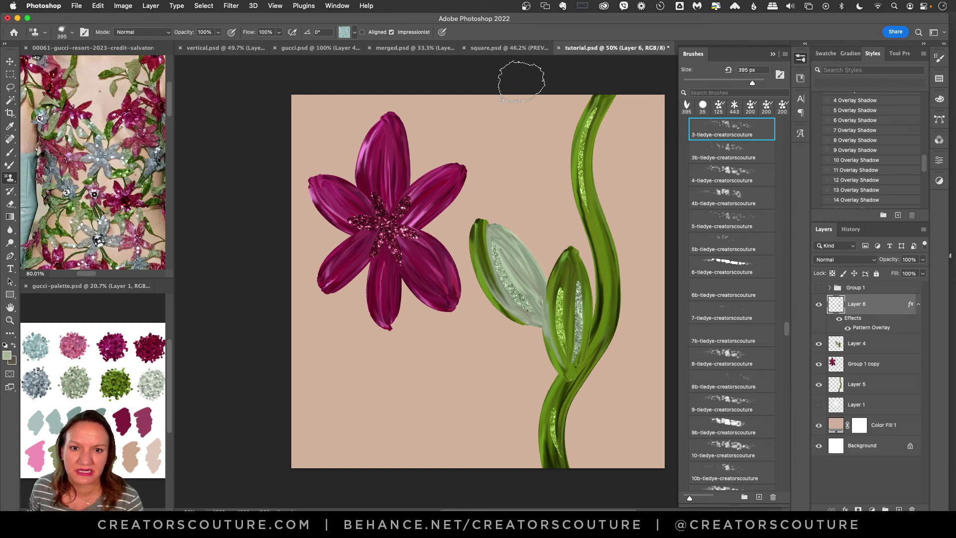
{"action": "left_click", "coordinate": [886, 431]}
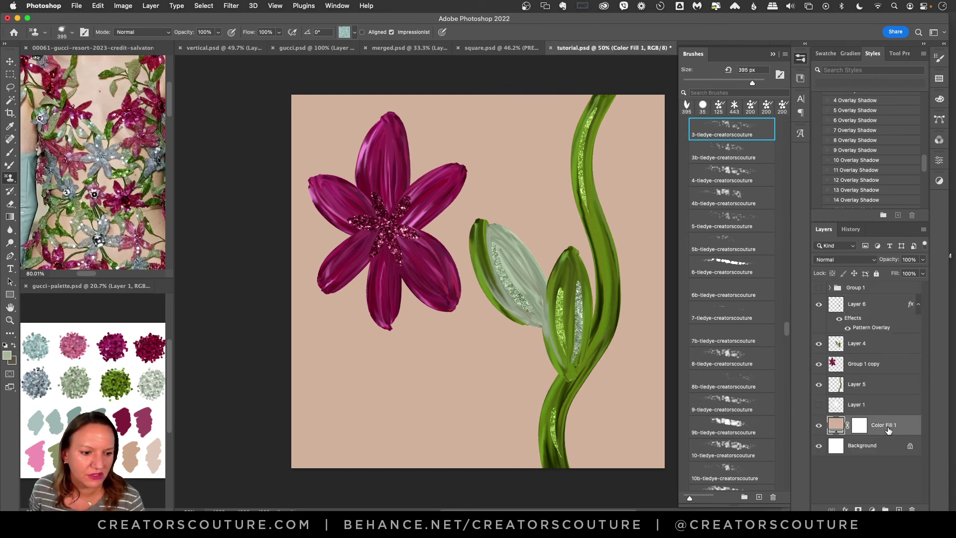
{"action": "left_click", "coordinate": [898, 508]}
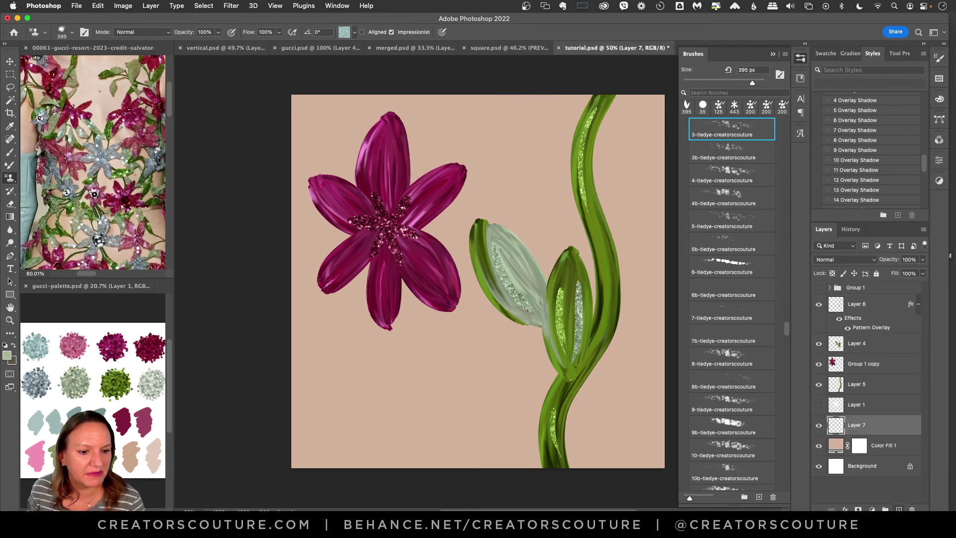
Paint magenta glitter-pattern patches behind the flower with the 395 px 3-tiedye-creatorscouture Pattern Stamp brush, from beside the vine to the lower-left petals
{"action": "left_click", "coordinate": [354, 32]}
{"action": "left_click", "coordinate": [363, 79]}
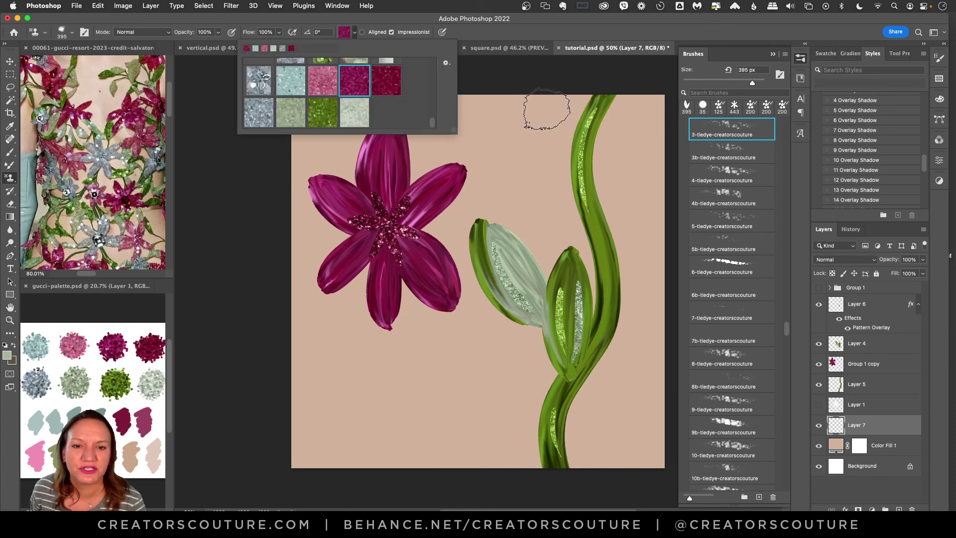
{"action": "mouse_move", "coordinate": [544, 106]}
{"action": "left_mouse_down"}
{"action": "mouse_move", "coordinate": [481, 119]}
{"action": "mouse_move", "coordinate": [553, 188]}
{"action": "mouse_move", "coordinate": [433, 249]}
{"action": "mouse_move", "coordinate": [358, 309]}
{"action": "mouse_move", "coordinate": [334, 342]}
{"action": "mouse_move", "coordinate": [324, 383]}
{"action": "left_mouse_up"}
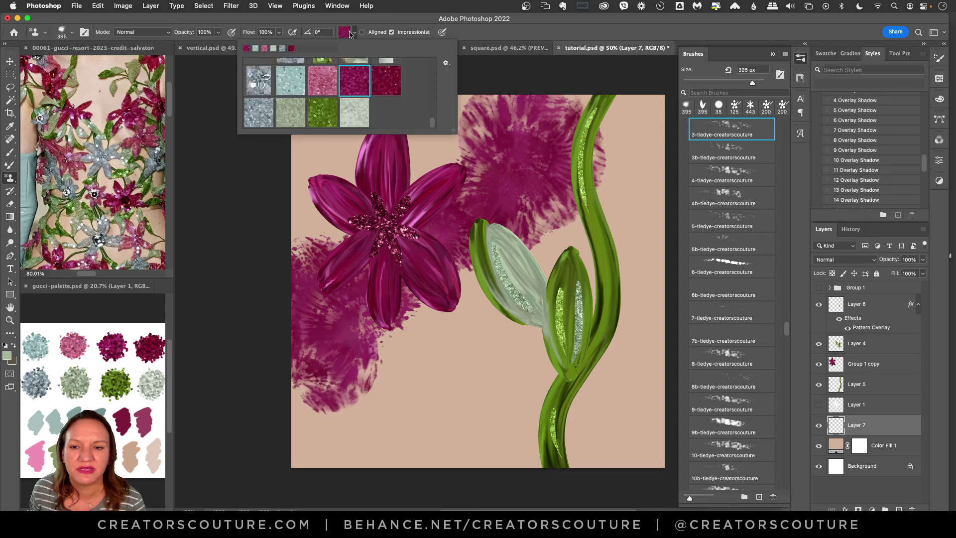
Blend the pink glitter pattern over the magenta tie-dye patches behind the flower
{"action": "left_click", "coordinate": [344, 32]}
{"action": "left_click", "coordinate": [321, 80]}
{"action": "mouse_move", "coordinate": [518, 102]}
{"action": "left_mouse_down"}
{"action": "mouse_move", "coordinate": [512, 172]}
{"action": "mouse_move", "coordinate": [476, 202]}
{"action": "mouse_move", "coordinate": [459, 246]}
{"action": "mouse_move", "coordinate": [431, 260]}
{"action": "mouse_move", "coordinate": [441, 291]}
{"action": "left_mouse_up"}
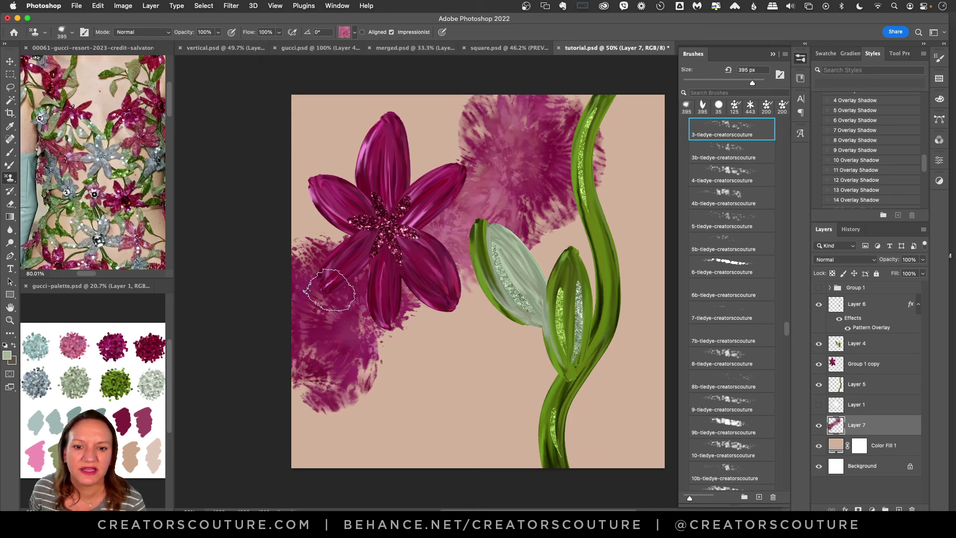
Paint a tie-dye patch of the bright green glitter pattern below the leaves, beside the lower vine
{"action": "left_click", "coordinate": [344, 32]}
{"action": "left_click", "coordinate": [318, 116]}
{"action": "mouse_move", "coordinate": [515, 329]}
{"action": "left_mouse_down"}
{"action": "mouse_move", "coordinate": [498, 419]}
{"action": "mouse_move", "coordinate": [513, 458]}
{"action": "left_mouse_up"}
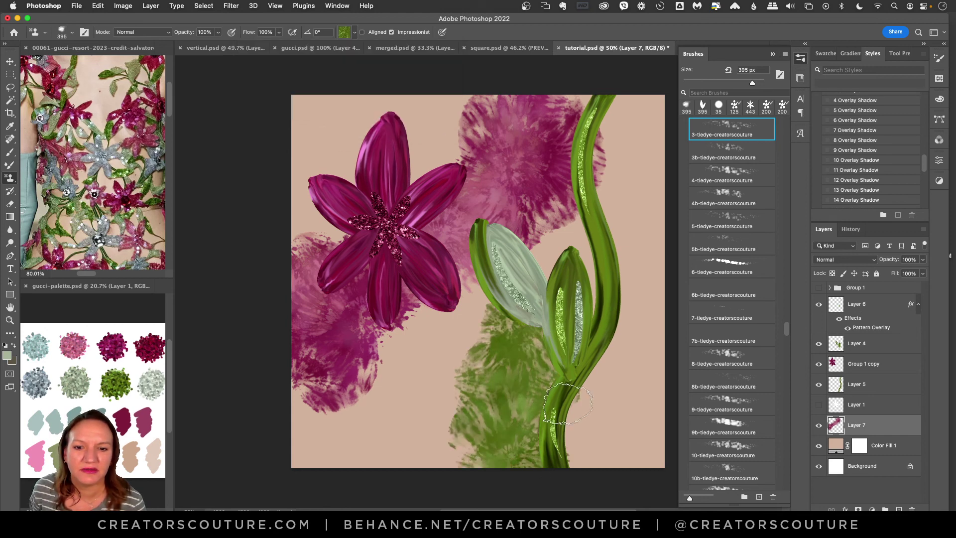
Blend the muted sage glitter pattern over the green tie-dye patch and reopen the pattern choices
{"action": "left_click", "coordinate": [344, 32]}
{"action": "left_click", "coordinate": [304, 126]}
{"action": "mouse_move", "coordinate": [517, 326]}
{"action": "left_mouse_down"}
{"action": "mouse_move", "coordinate": [508, 398]}
{"action": "mouse_move", "coordinate": [528, 463]}
{"action": "left_mouse_up"}
{"action": "left_click", "coordinate": [343, 33]}
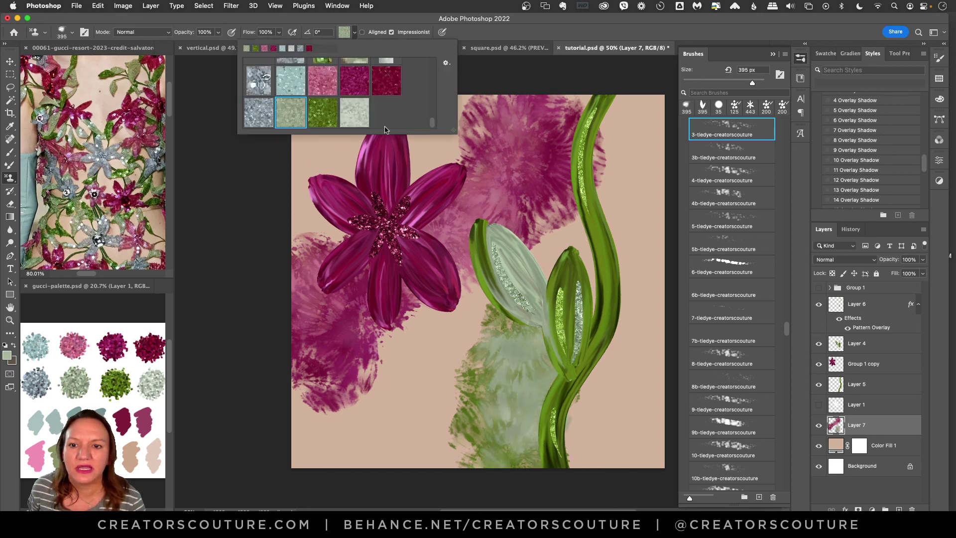
Blend the pale grey-green glitter pattern over the green tie-dye patch beside the lower vine, down to the canvas edge
{"action": "left_click", "coordinate": [353, 110]}
{"action": "left_click", "coordinate": [546, 390]}
{"action": "mouse_move", "coordinate": [546, 391]}
{"action": "left_mouse_down"}
{"action": "mouse_move", "coordinate": [539, 447]}
{"action": "mouse_move", "coordinate": [566, 486]}
{"action": "left_mouse_up"}
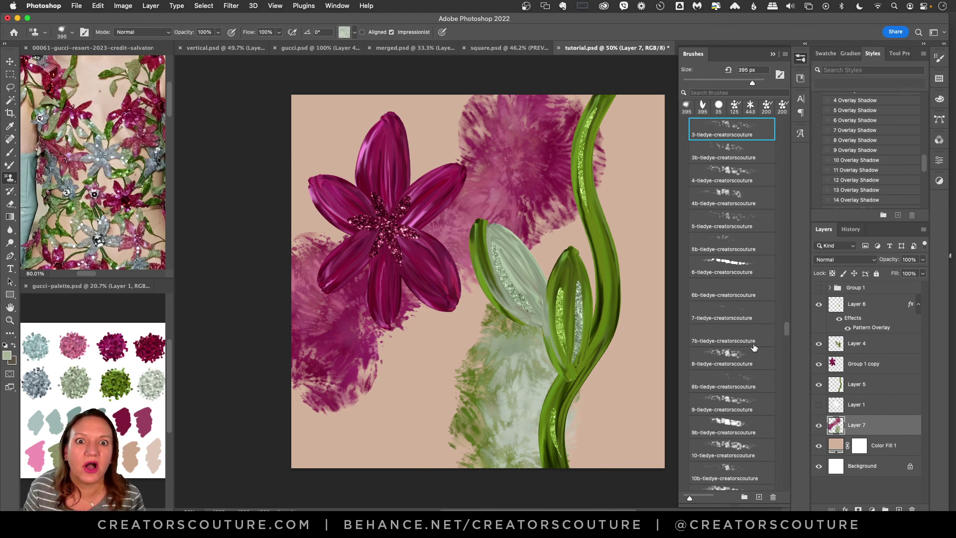
{"action": "key", "text": "bracketleft"}
{"action": "key", "text": "bracketleft"}
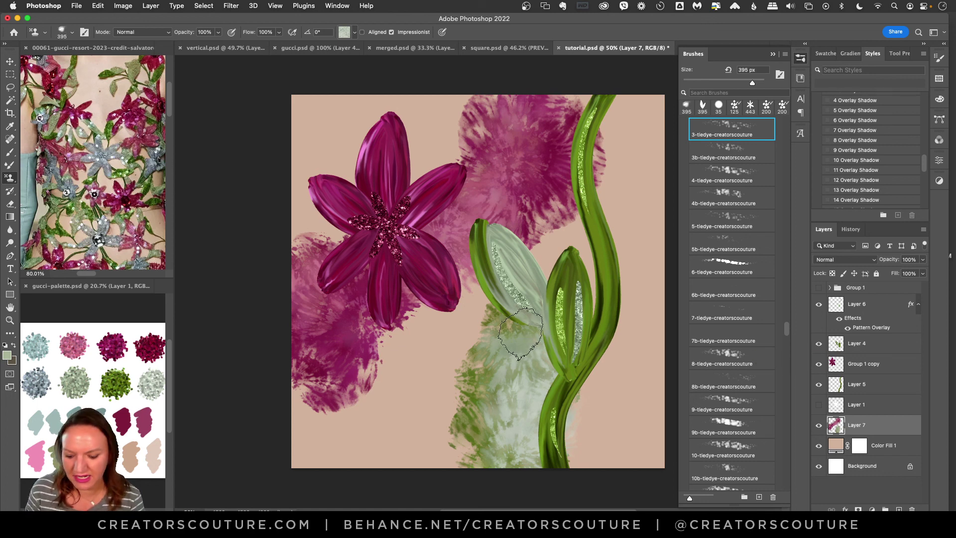
{"action": "left_click", "coordinate": [354, 32]}
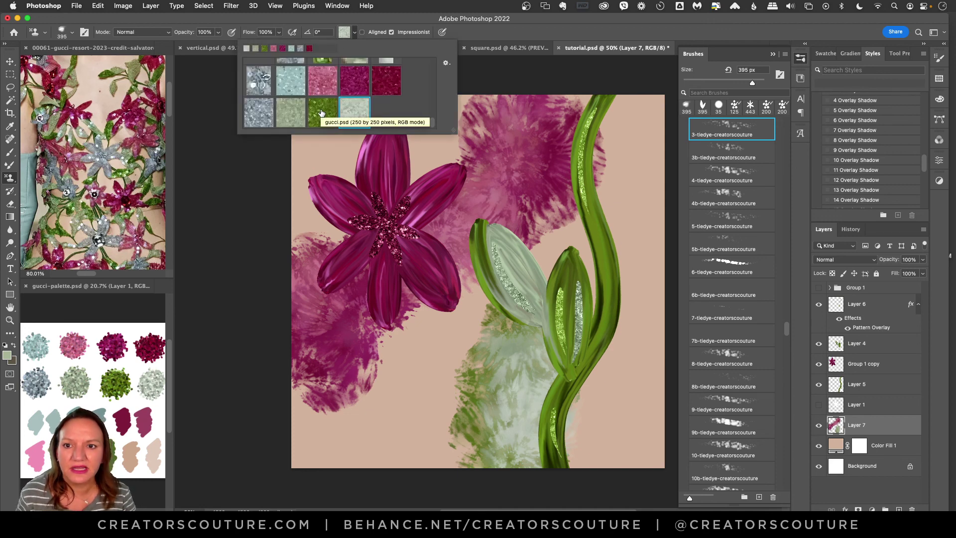
{"action": "left_click", "coordinate": [354, 33]}
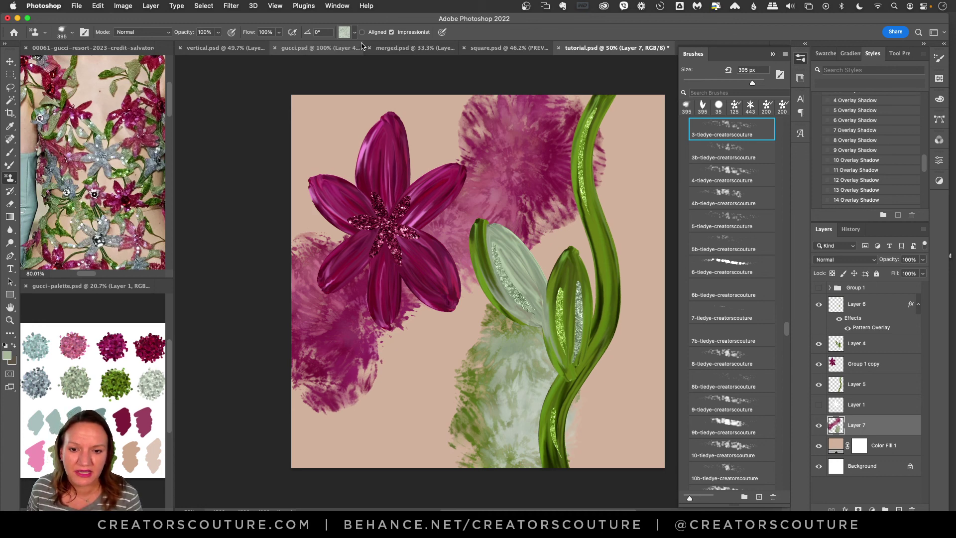
Clear all the tie-dye painting from Layer 7
{"action": "key", "text": "super+a"}
{"action": "key", "text": "Delete"}
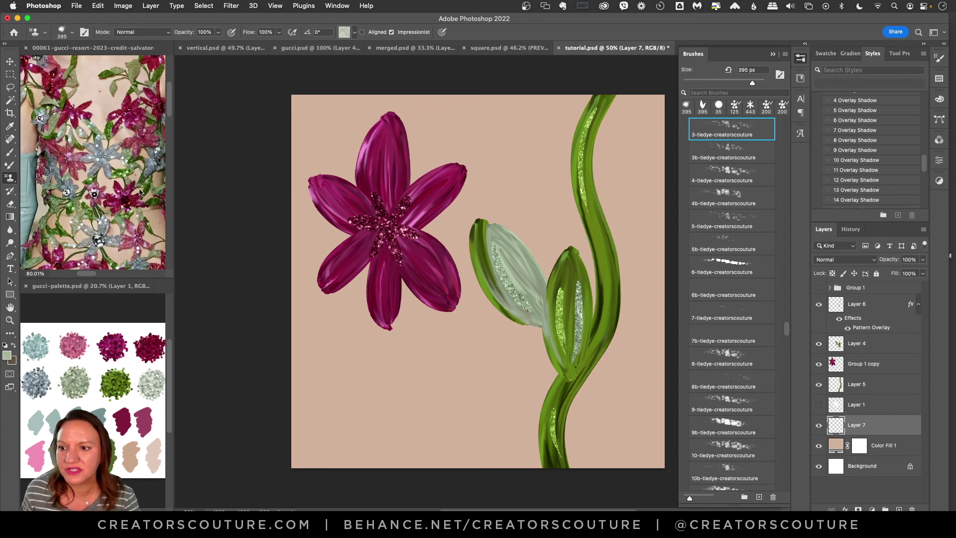
Zoom out the Gucci resort reference photo to view the whole floral dress, and collapse the Brushes panel
{"action": "left_click", "coordinate": [88, 49]}
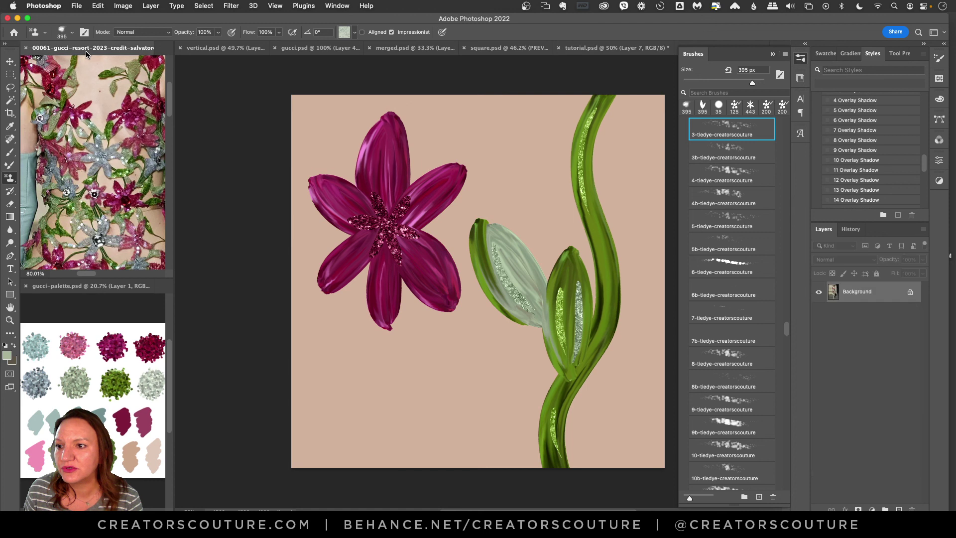
{"action": "left_click", "coordinate": [9, 320]}
{"action": "left_click_drag", "start_coordinate": [117, 188], "coordinate": [91, 206]}
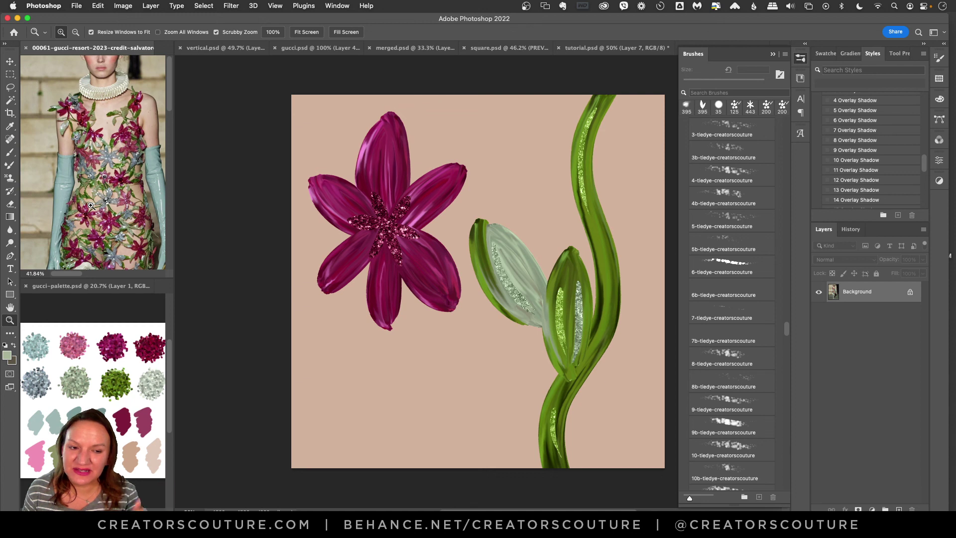
{"action": "left_click", "coordinate": [799, 59]}
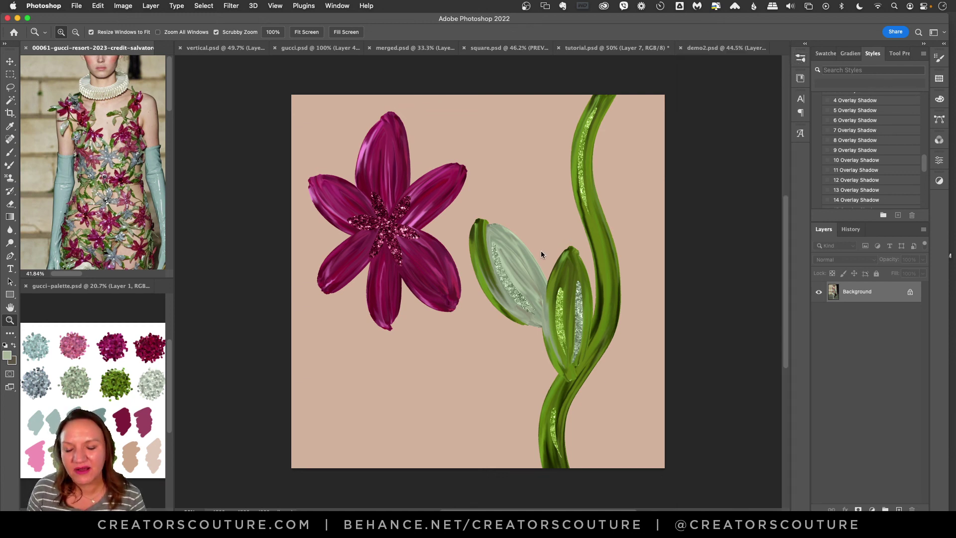